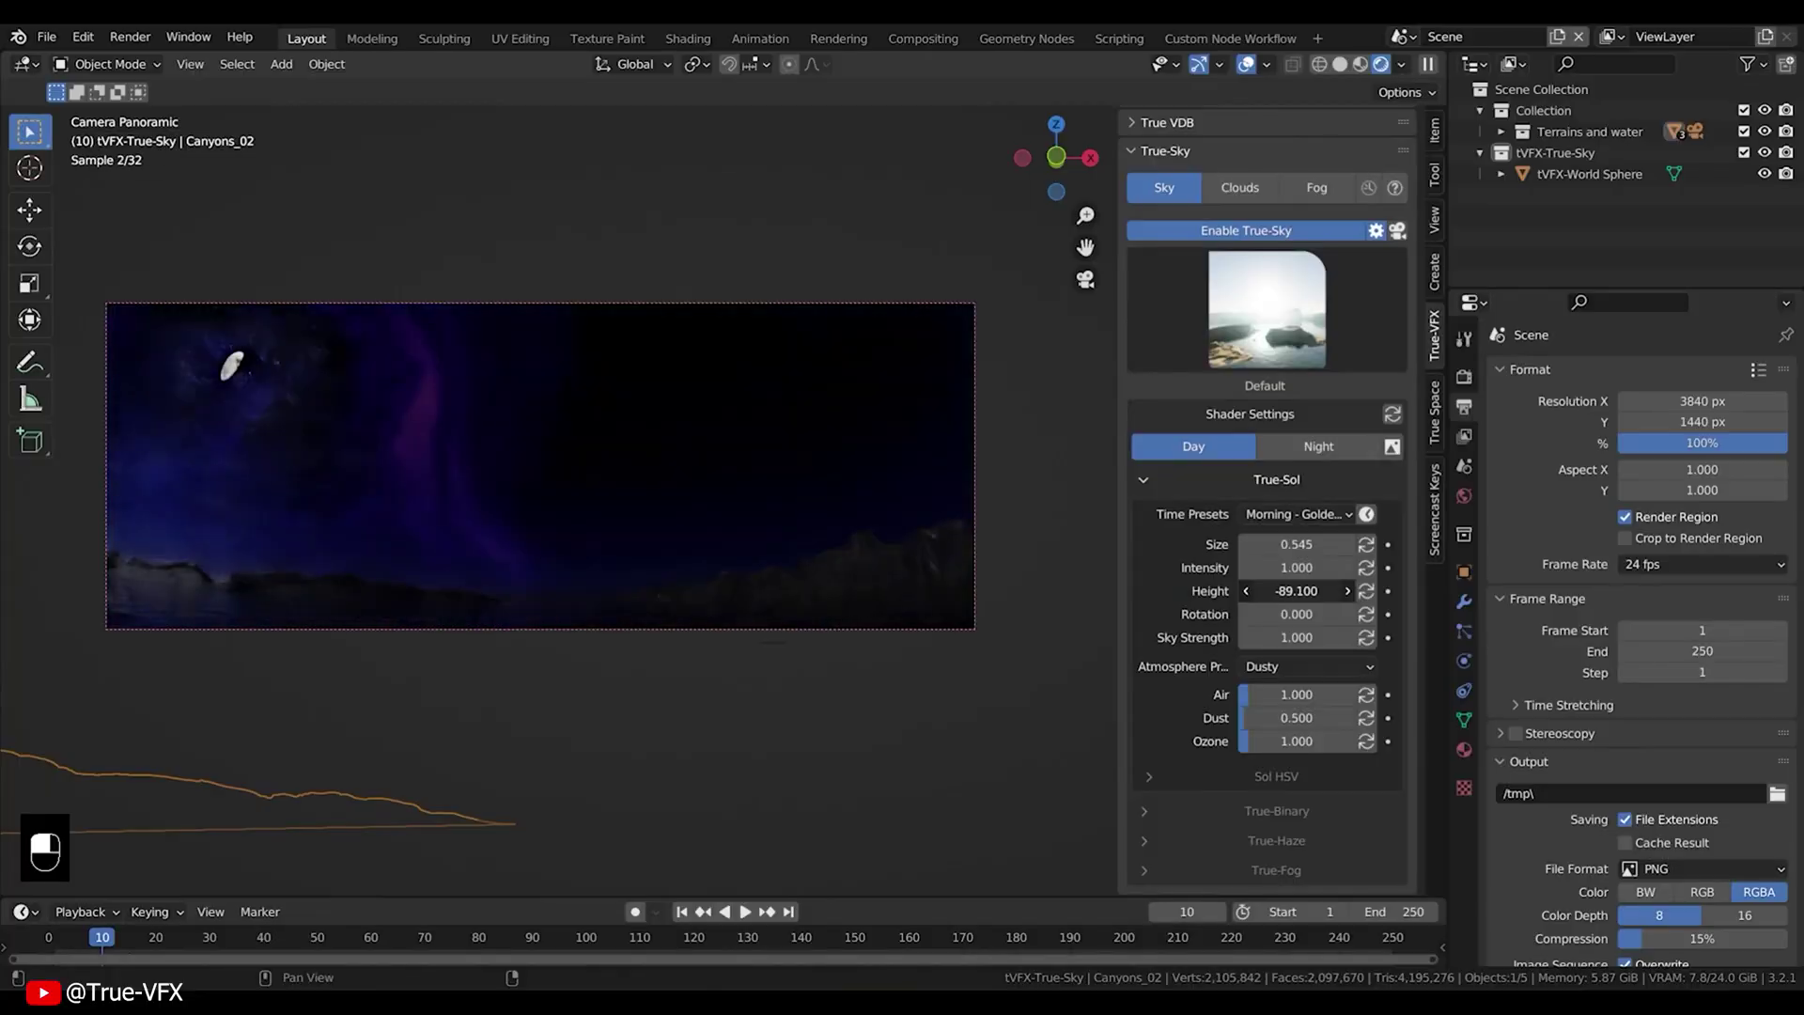
# Switch True-Sky to night shading, apply the Blue Nebula night sky, and expand Sky Settings.
pyautogui.click(1318, 446)
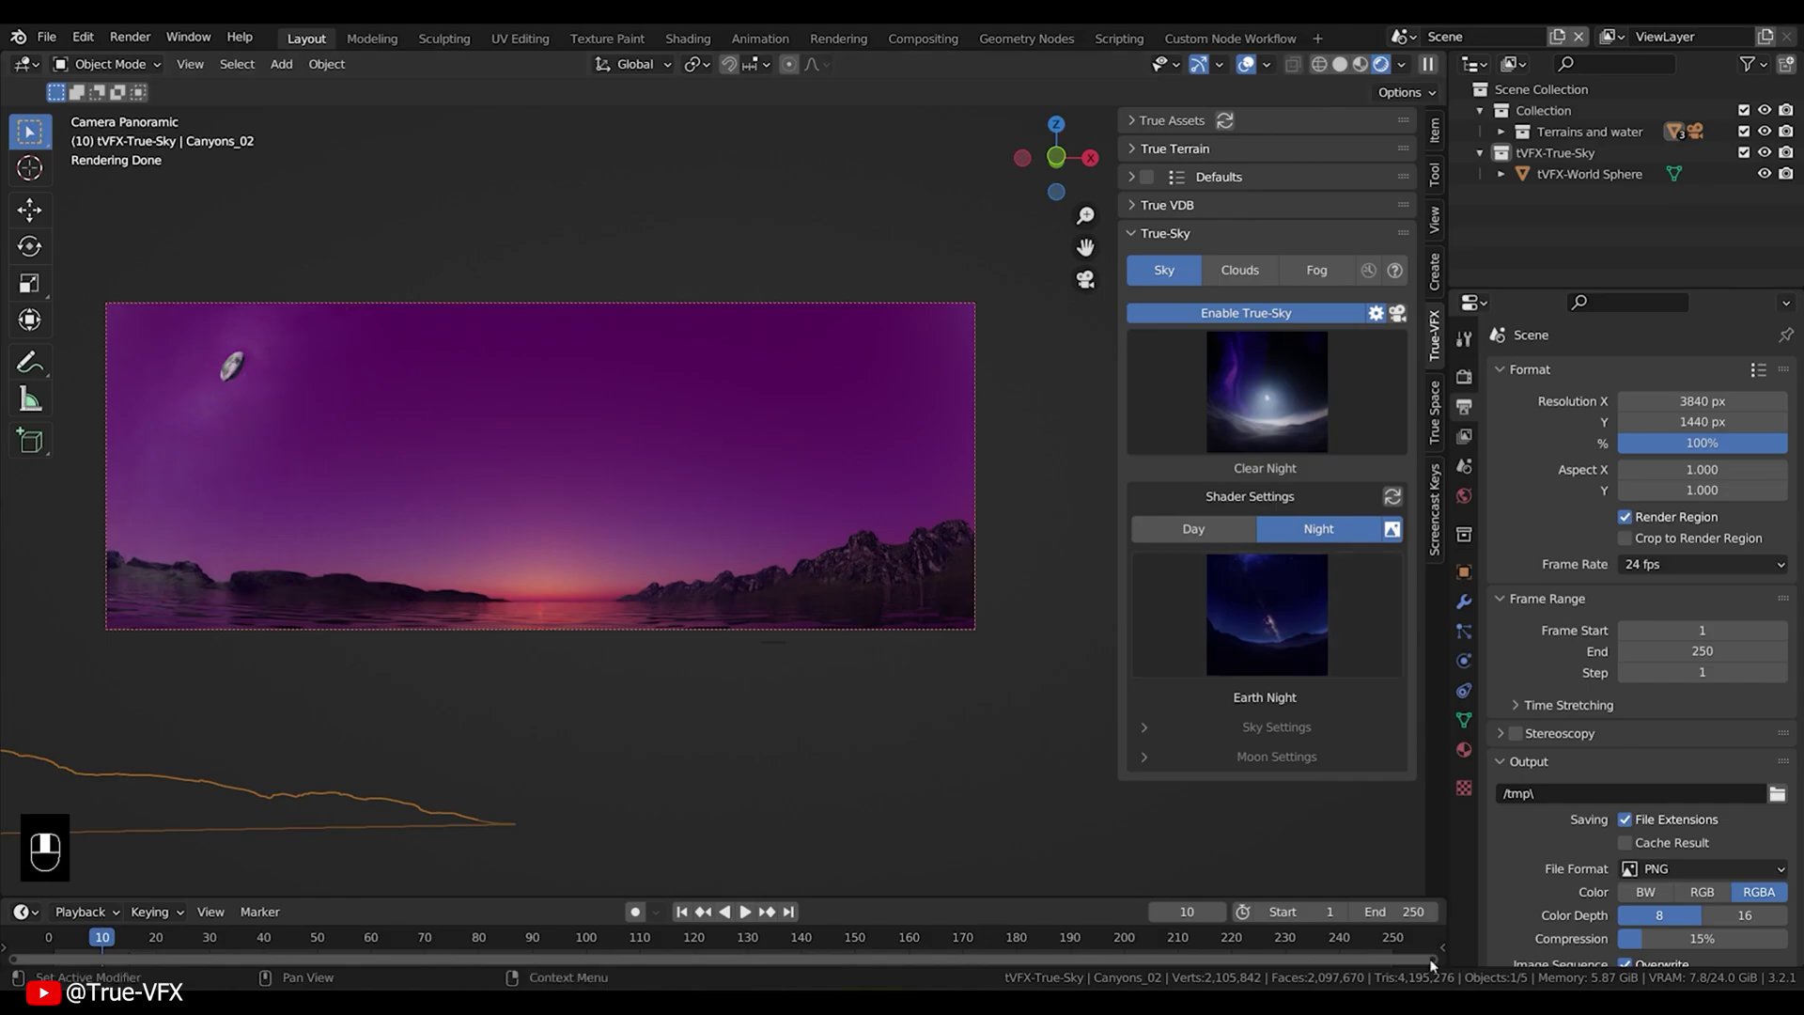
pyautogui.click(1261, 577)
pyautogui.click(899, 714)
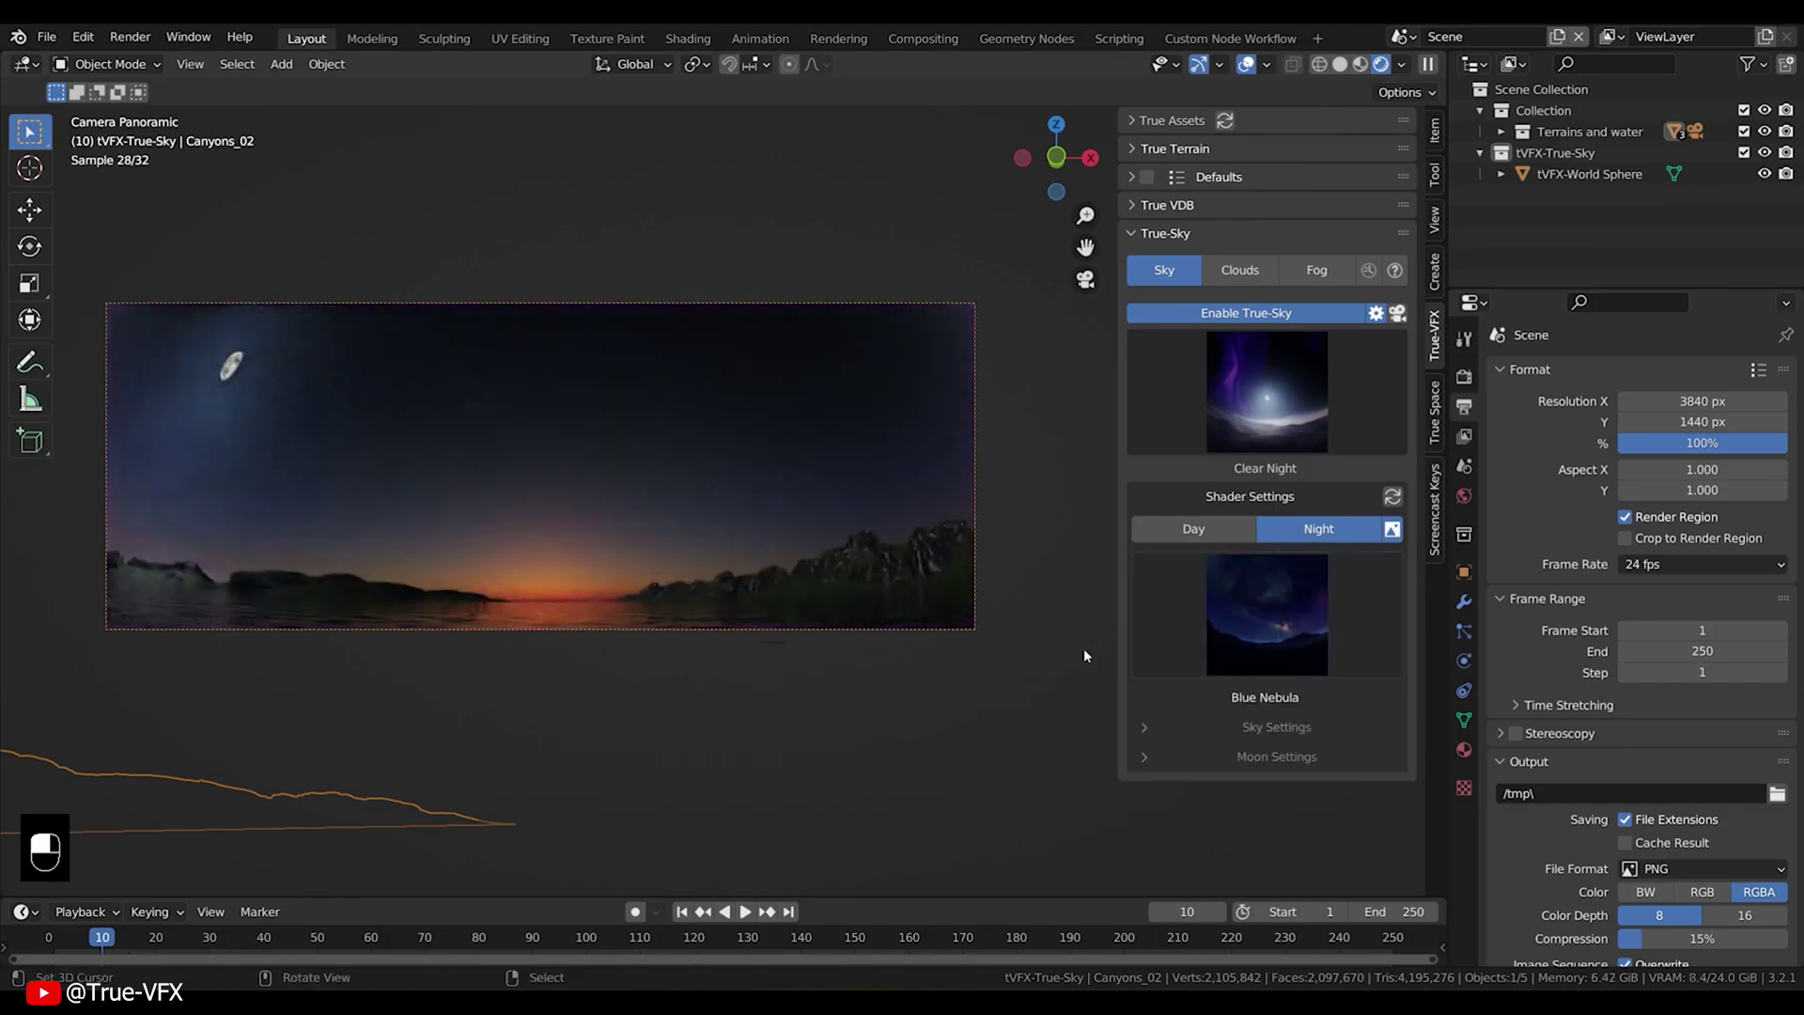
pyautogui.click(1143, 727)
pyautogui.scroll(-5, 1153, 564)
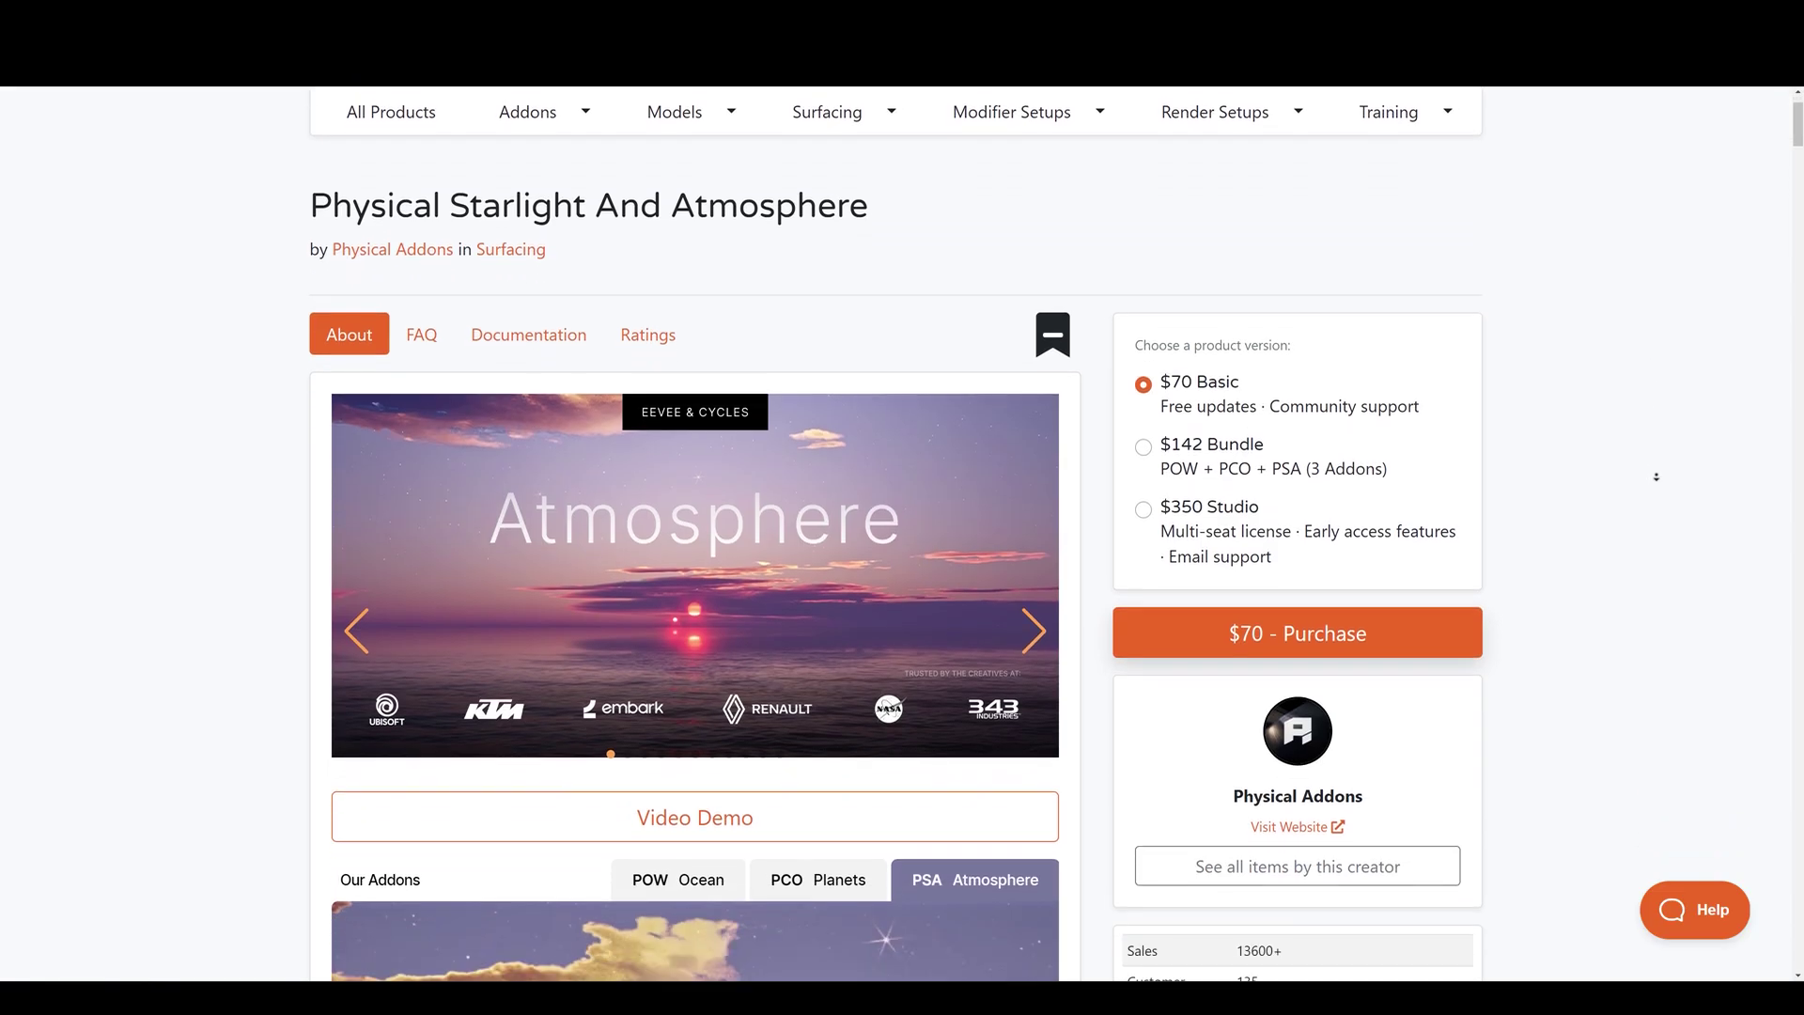
# Scroll the Physical Starlight And Atmosphere page past the stats panel to the demo video section.
pyautogui.scroll(-7, 1657, 477)
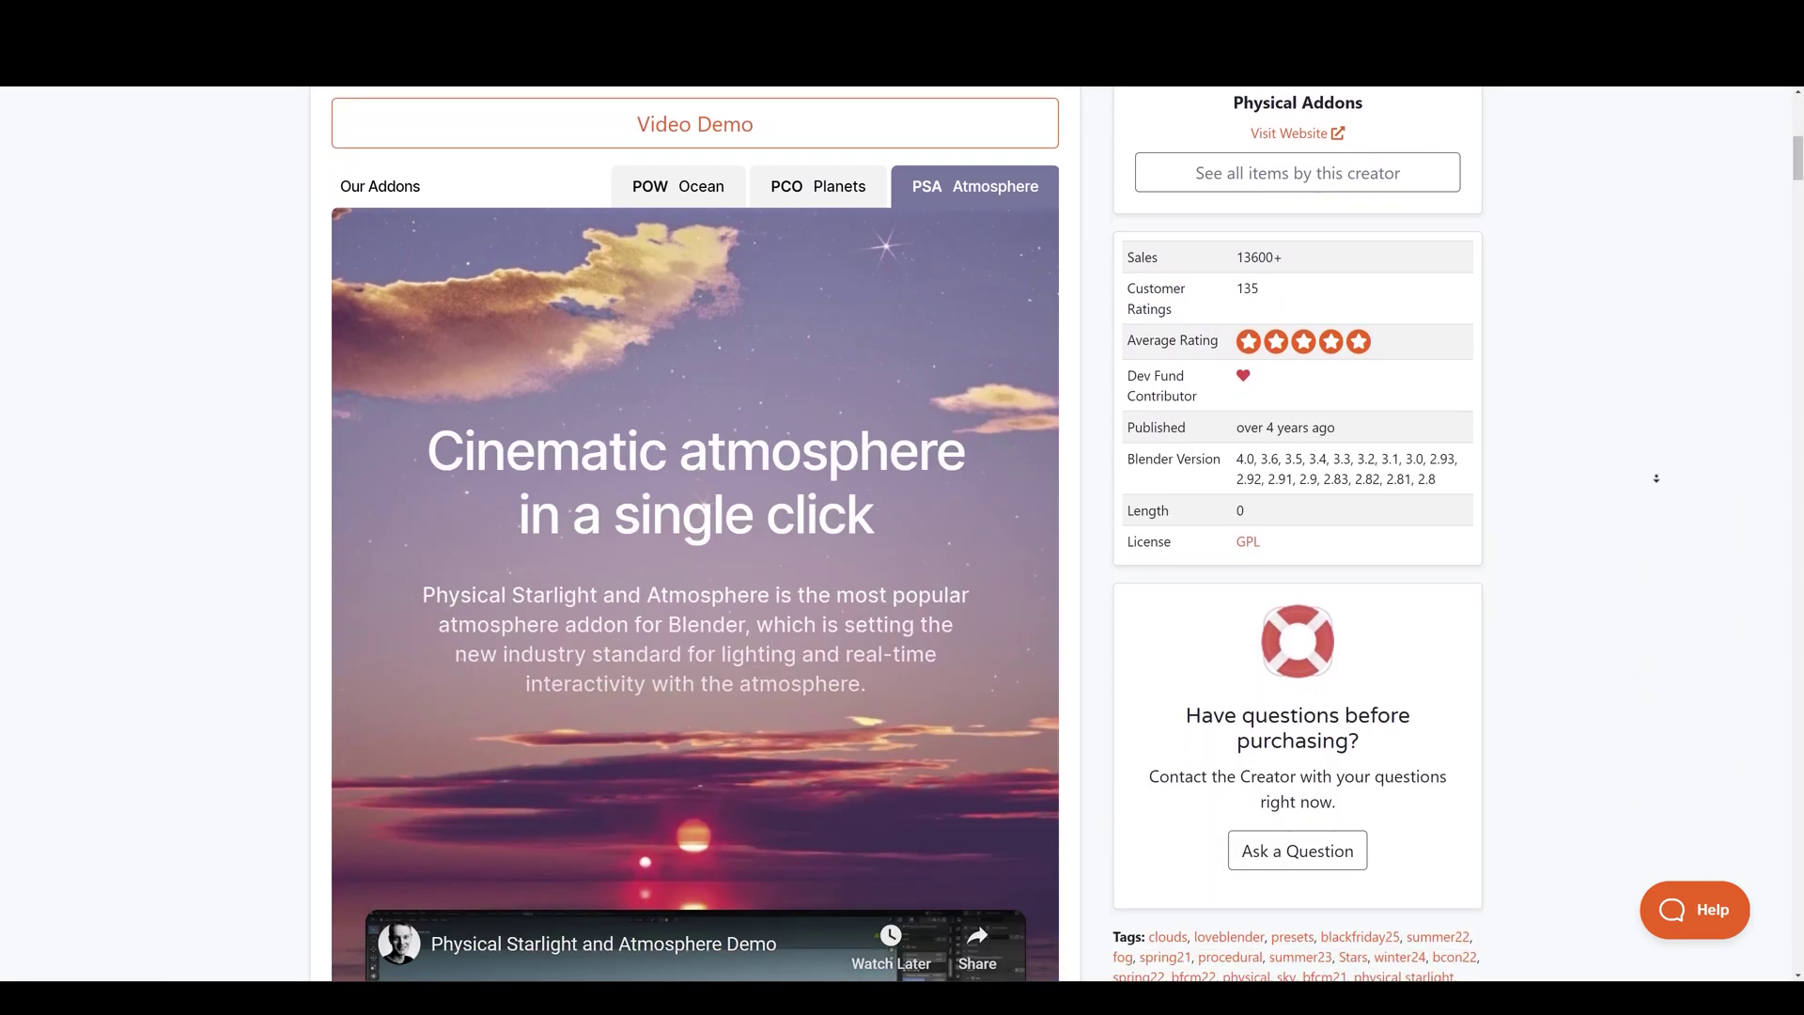
pyautogui.scroll(-7, 1657, 478)
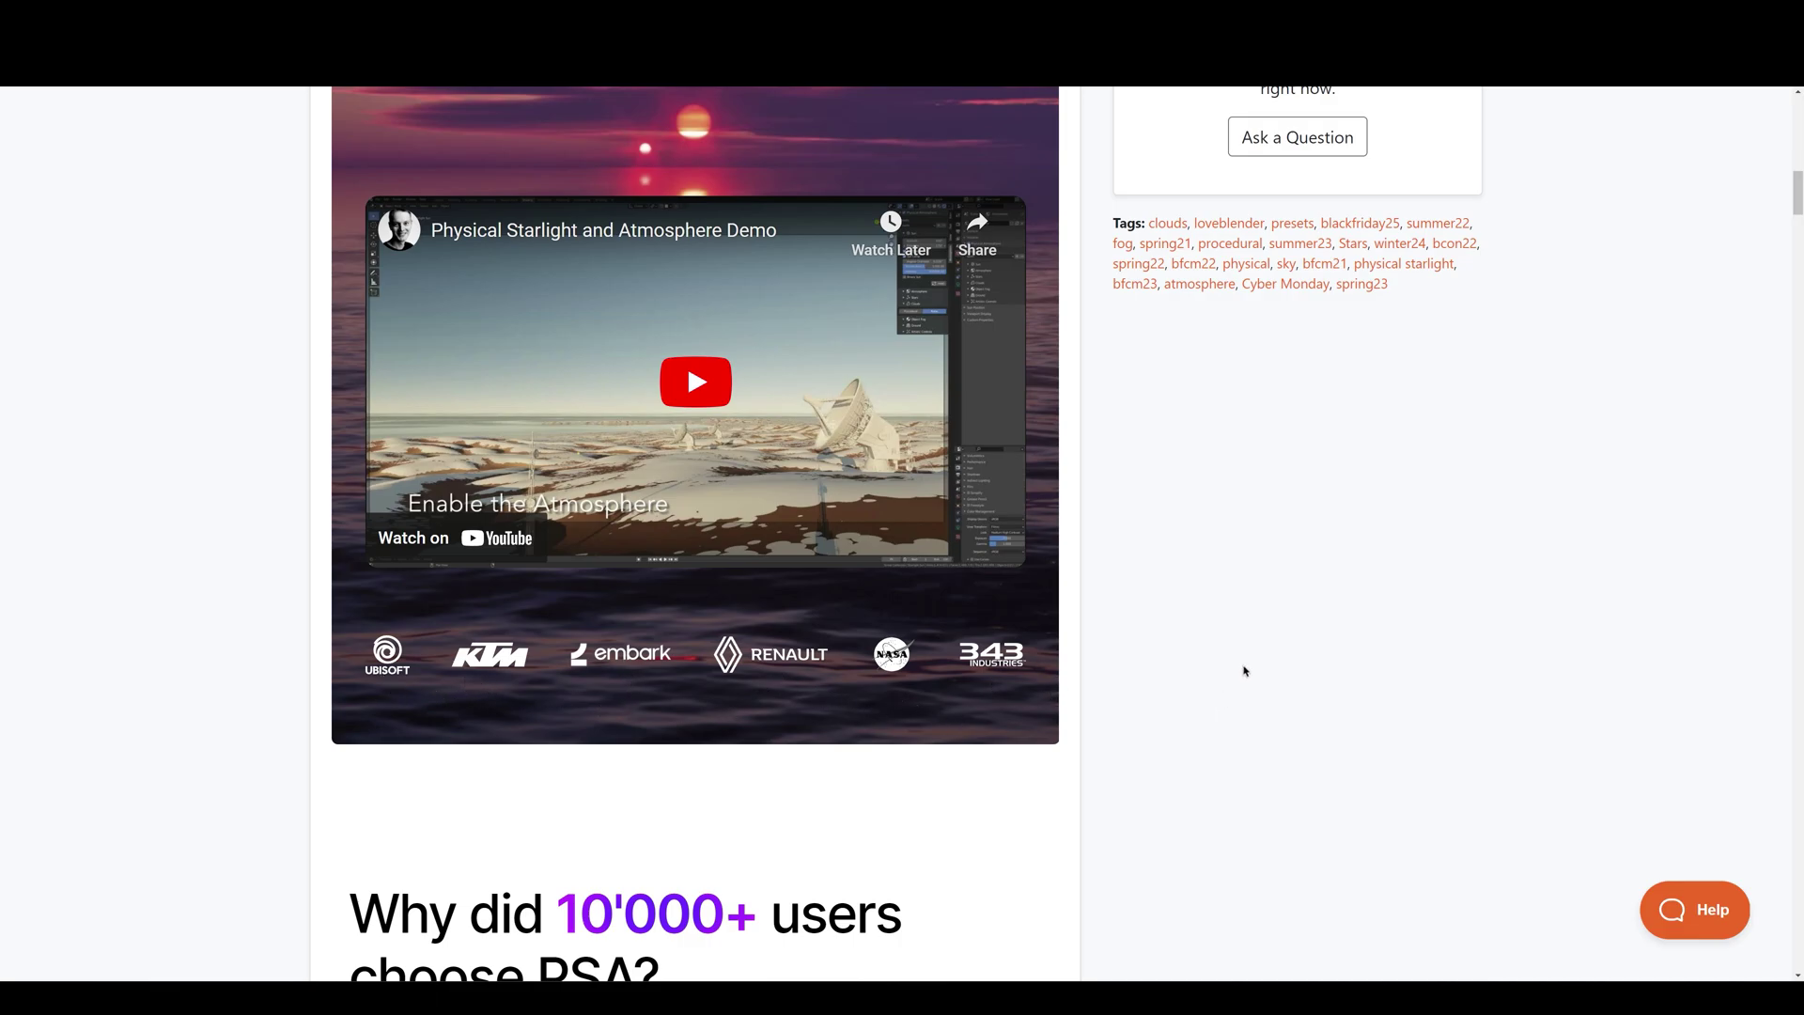
pyautogui.scroll(-11, 1317, 618)
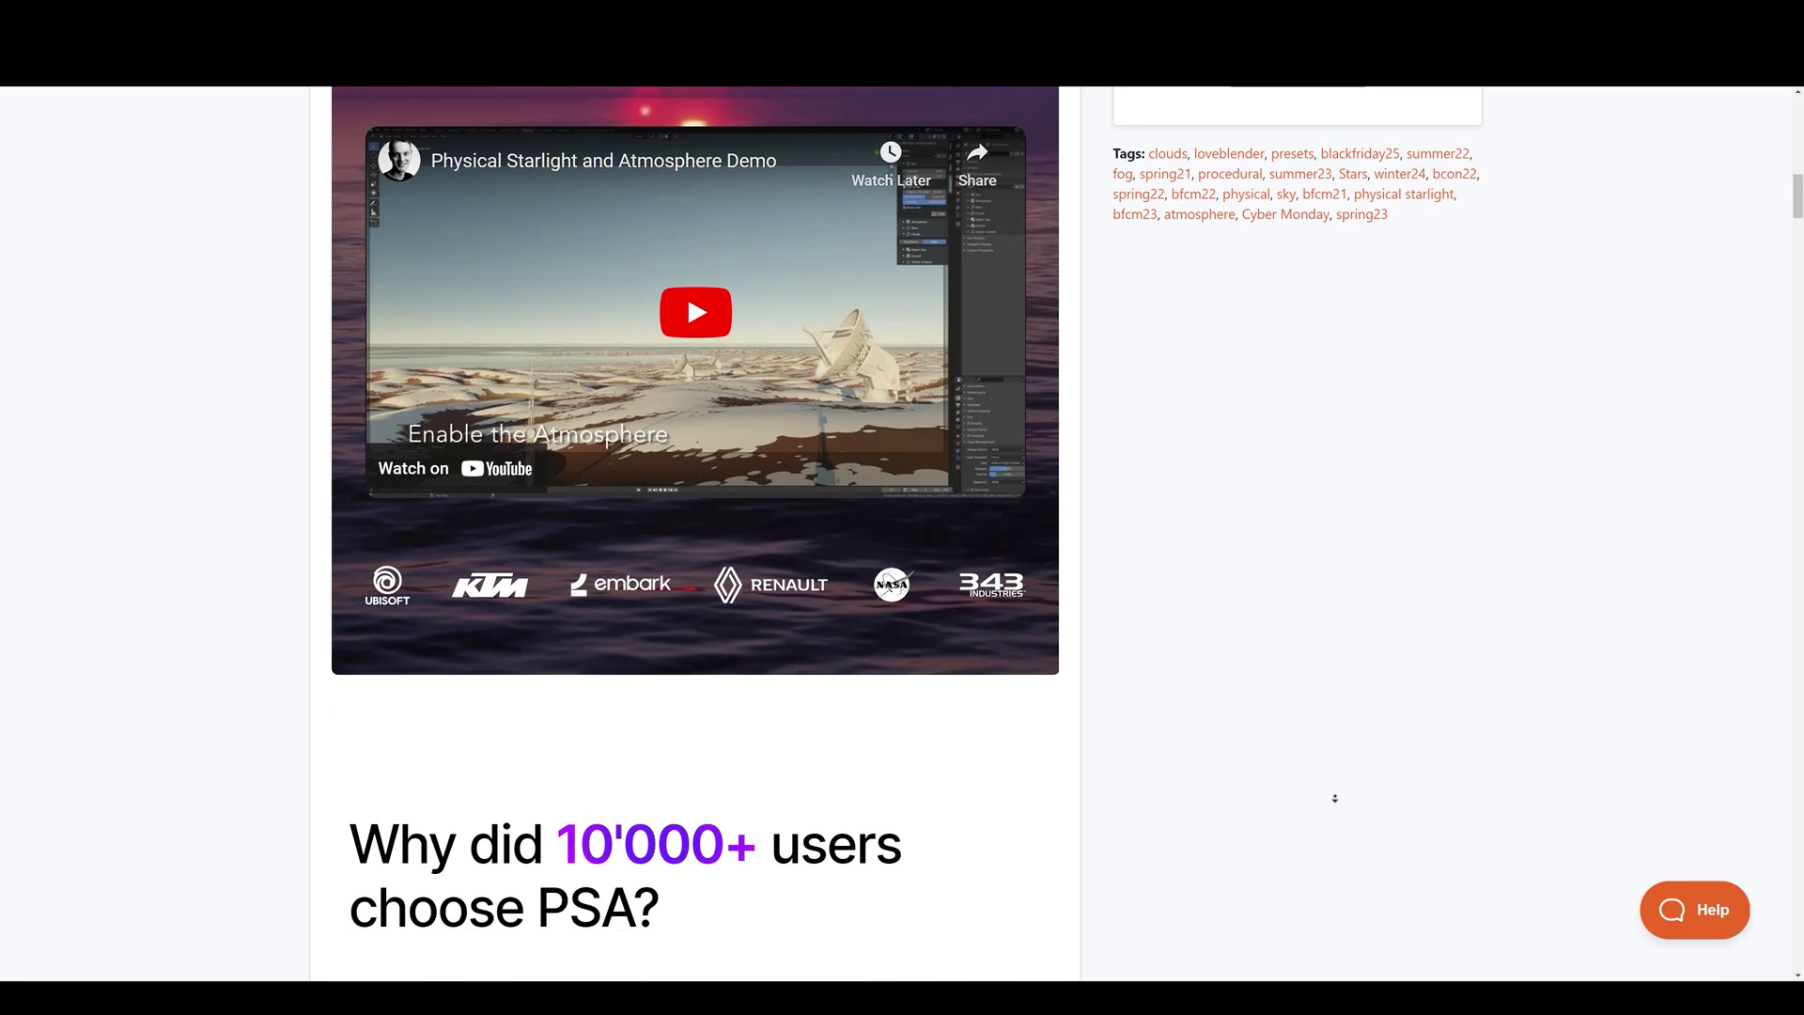
pyautogui.scroll(-7, 1355, 721)
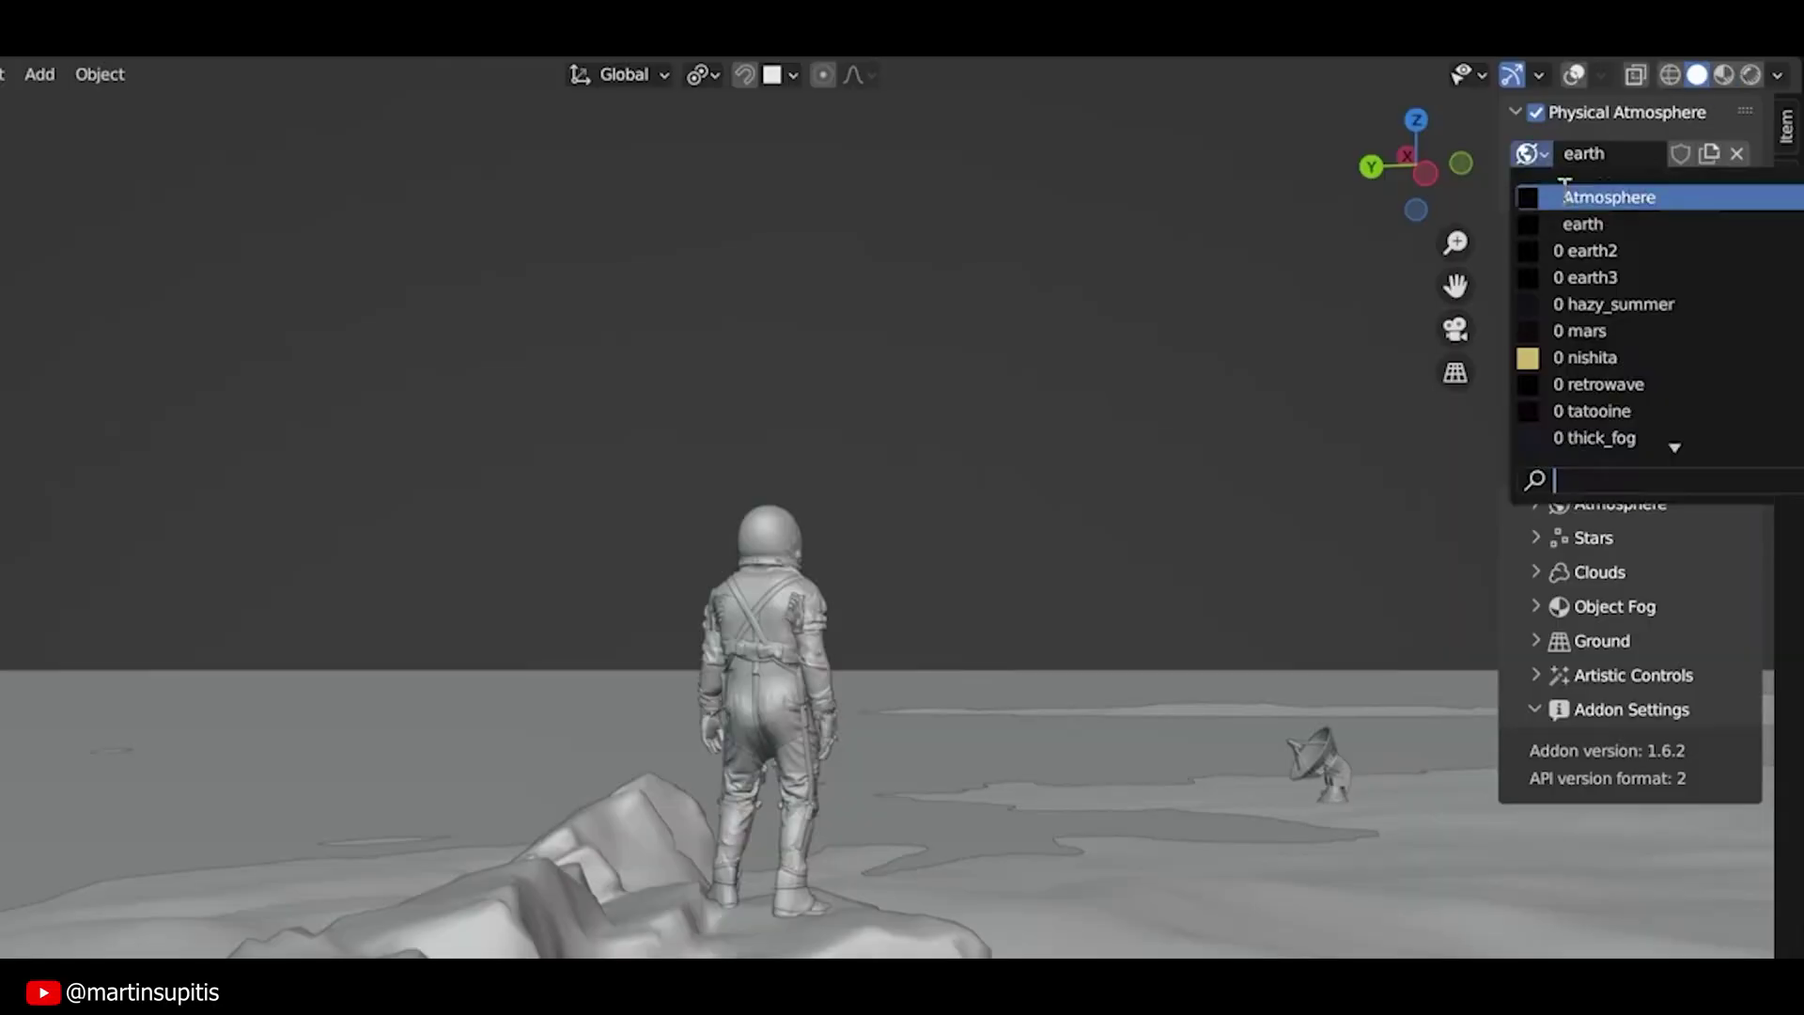
# Apply the Atmosphere preset, then cycle through earth, earth2, earth3 and hazy_summer world presets.
pyautogui.click(1610, 198)
pyautogui.click(1752, 75)
pyautogui.click(1529, 153)
pyautogui.click(1581, 224)
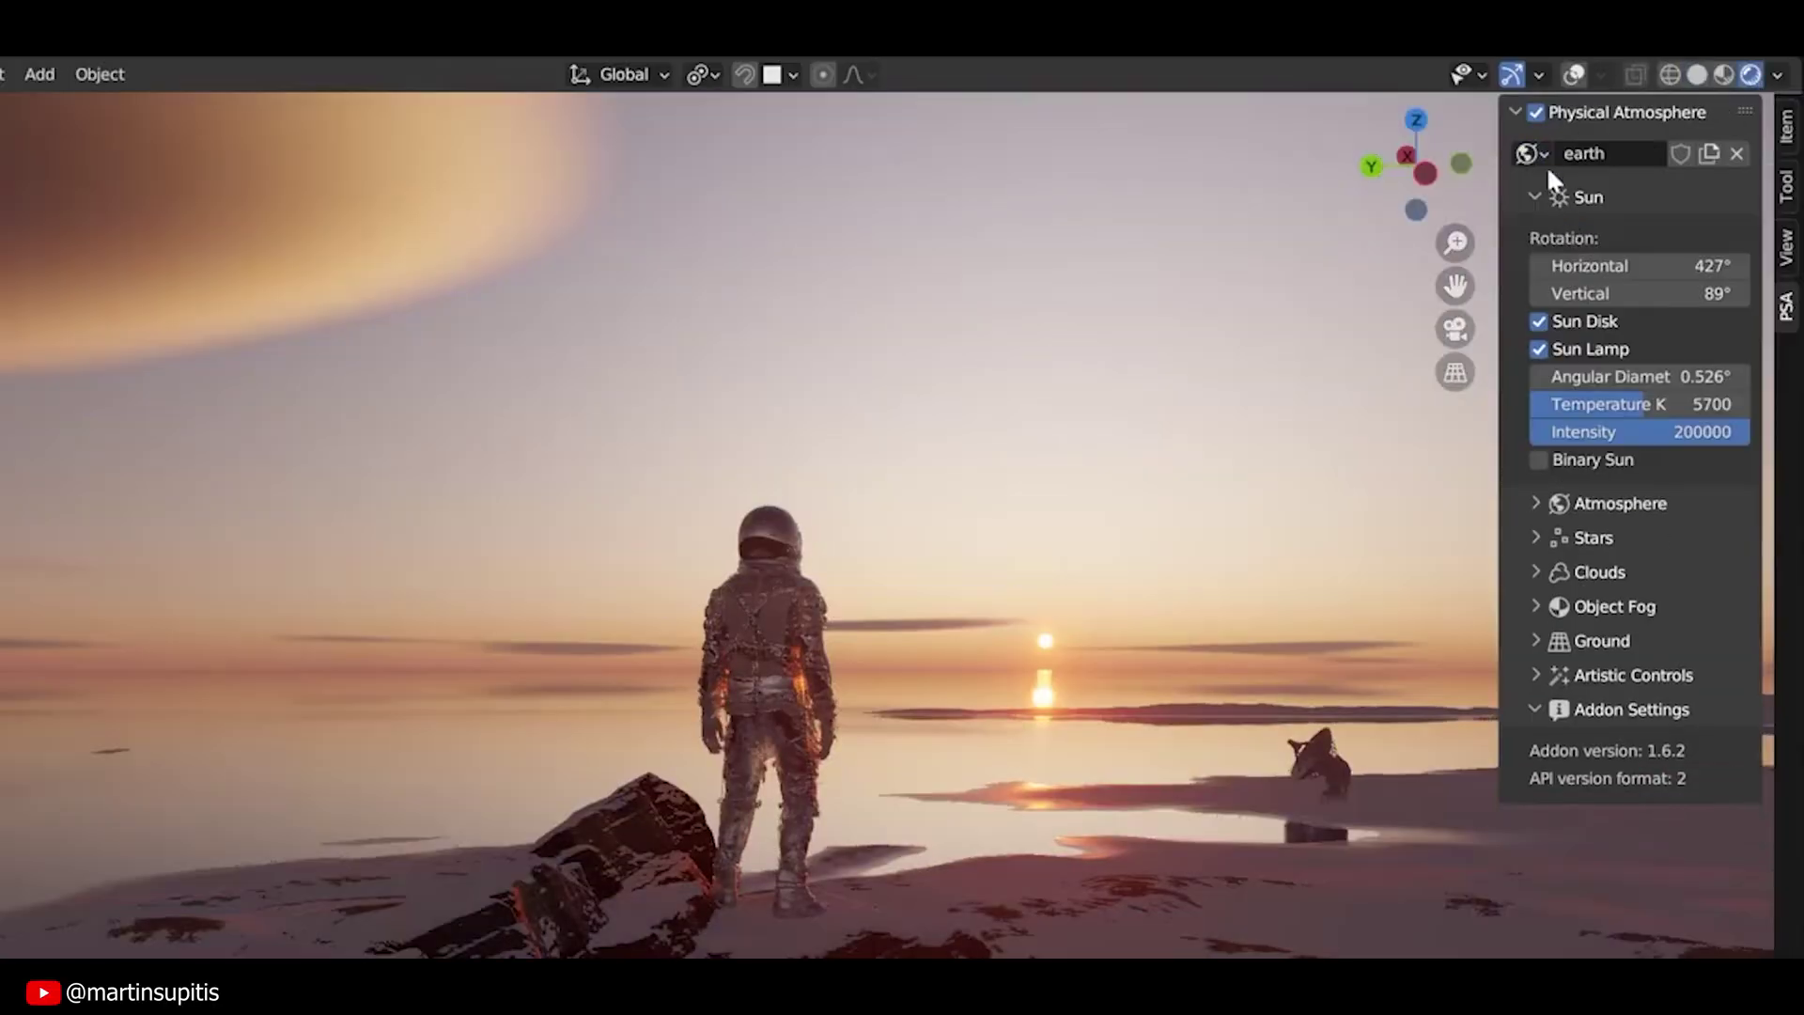
pyautogui.click(1532, 154)
pyautogui.click(1588, 250)
pyautogui.click(1532, 153)
pyautogui.click(1593, 277)
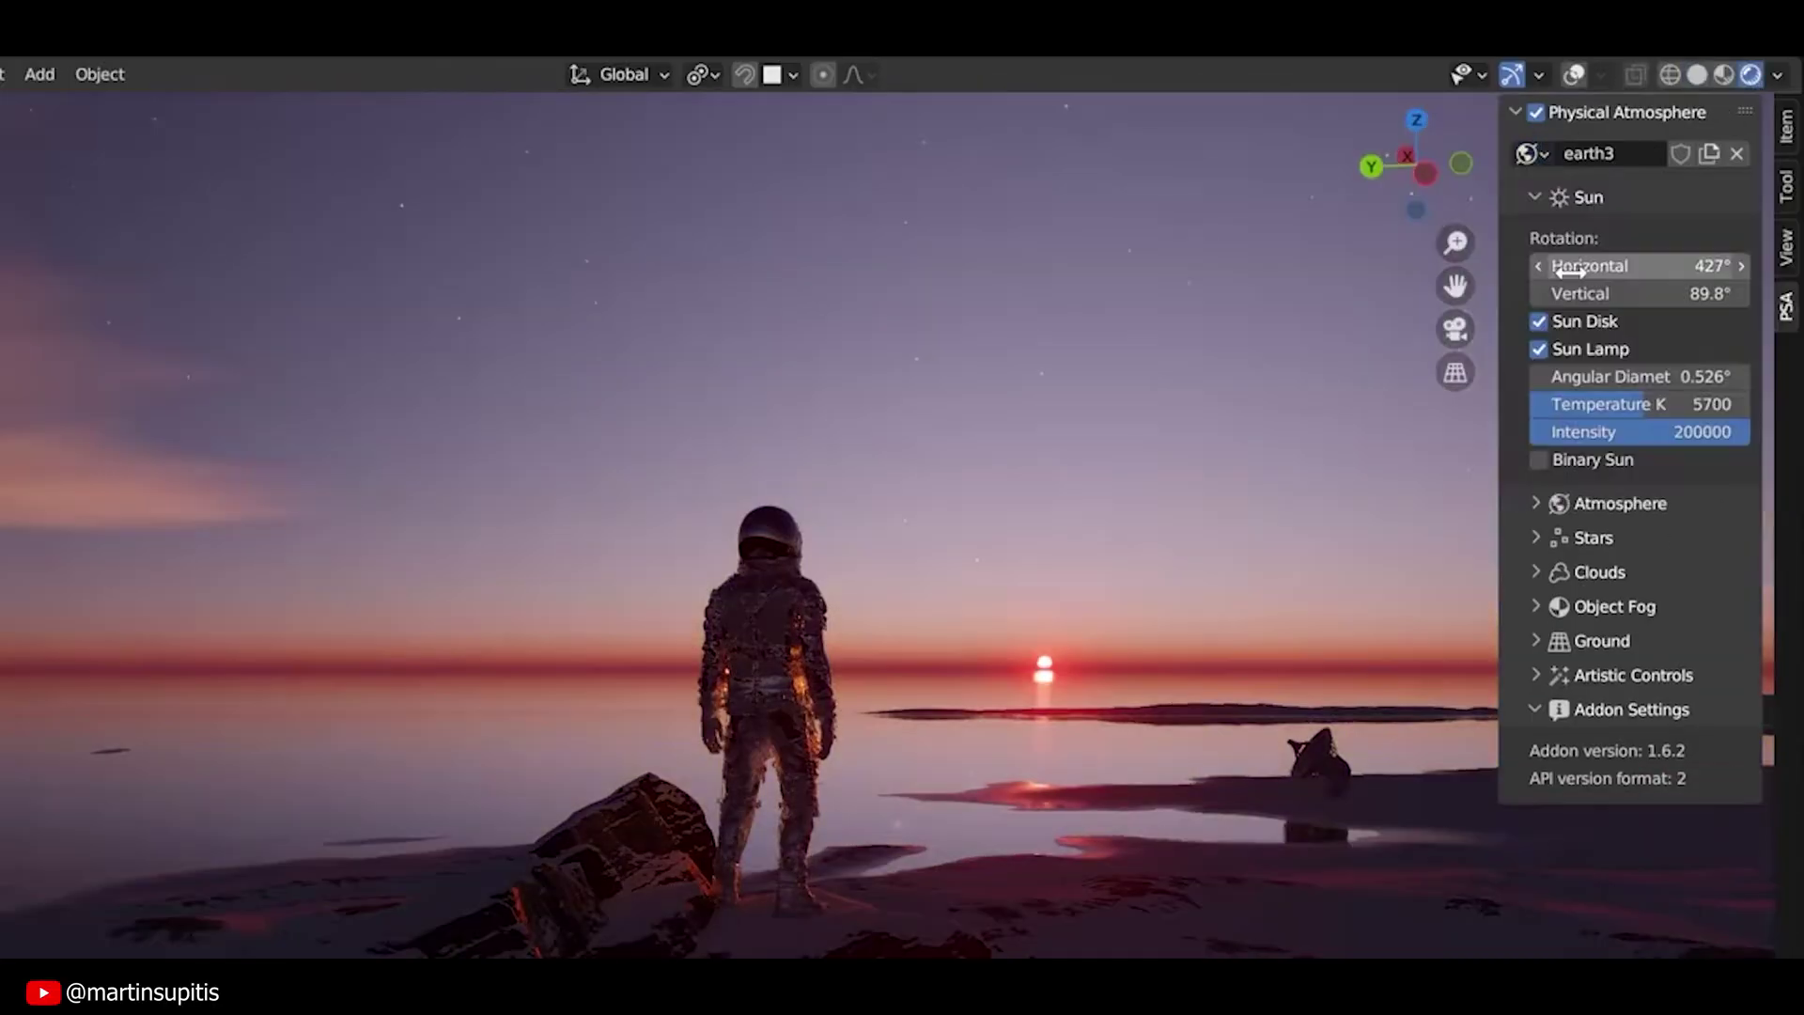
pyautogui.click(1532, 154)
pyautogui.click(1609, 304)
# Continue cycling the world presets through mars, nishita, retrowave, tatooine and thick_fog.
pyautogui.click(1532, 153)
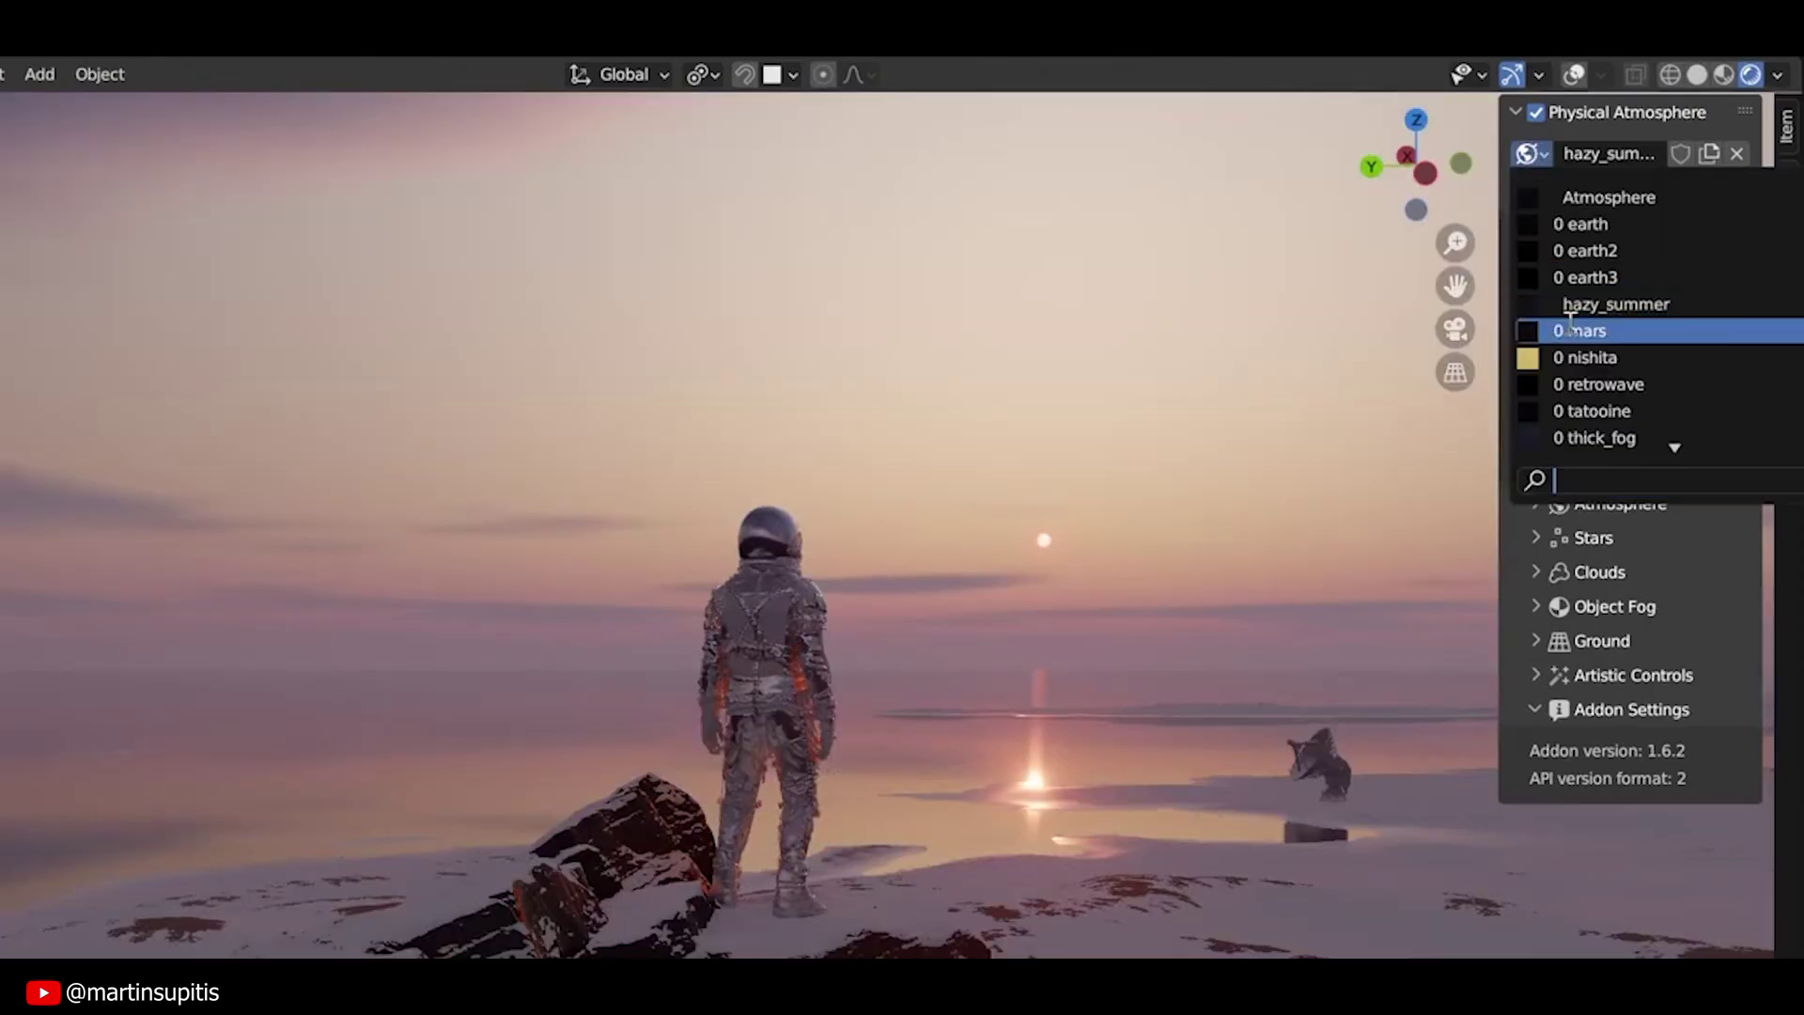
pyautogui.click(1593, 331)
pyautogui.click(1532, 153)
pyautogui.click(1578, 357)
pyautogui.click(1532, 153)
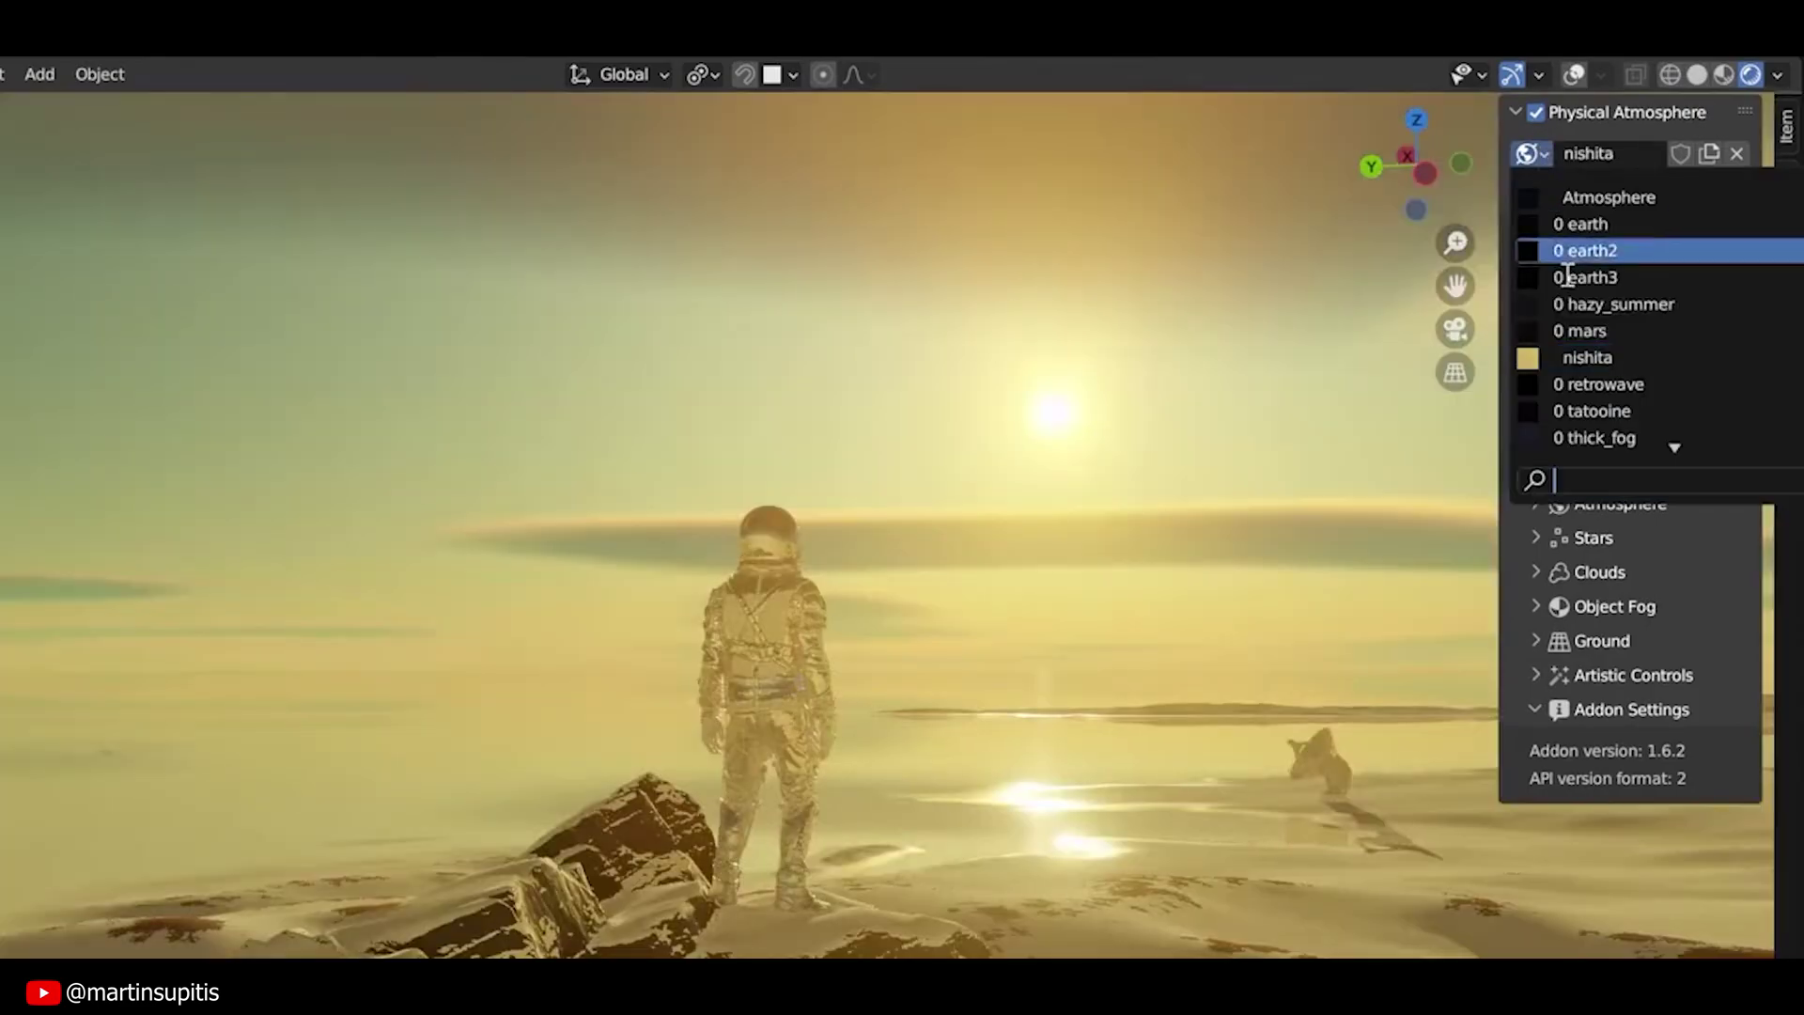
pyautogui.click(1573, 384)
pyautogui.click(1532, 153)
pyautogui.click(1579, 411)
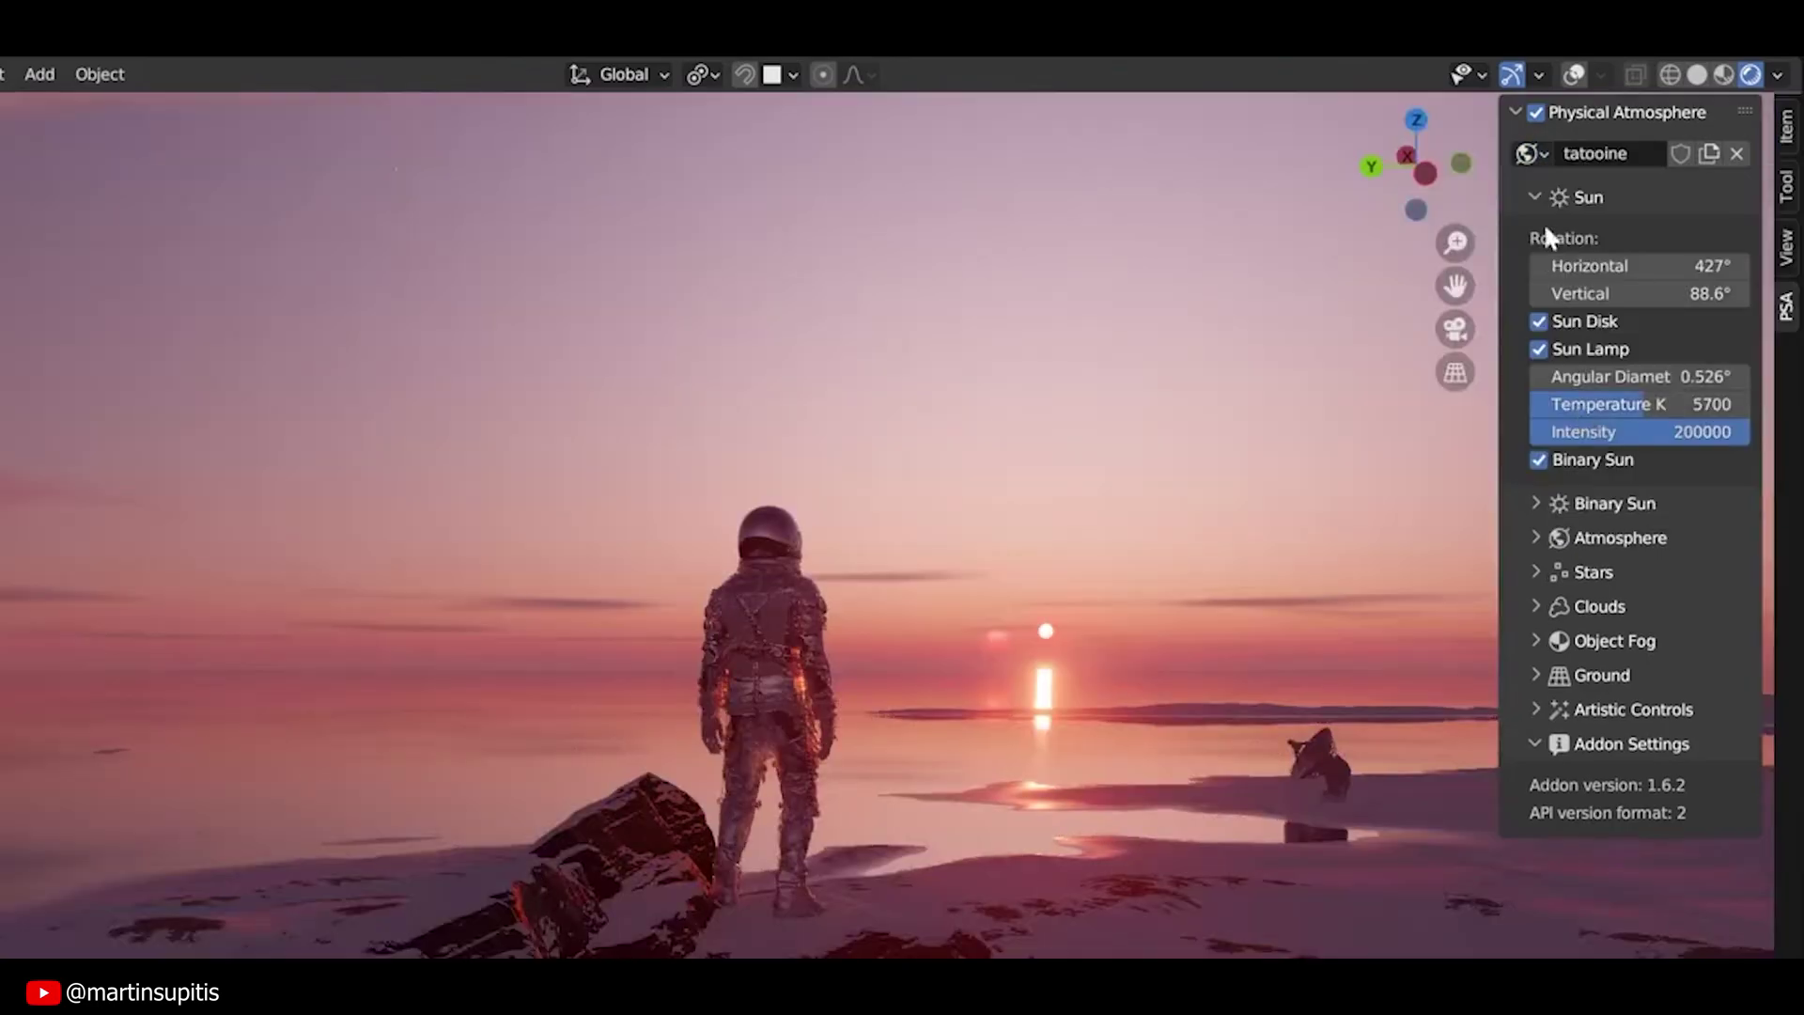
pyautogui.click(1532, 154)
pyautogui.click(1595, 437)
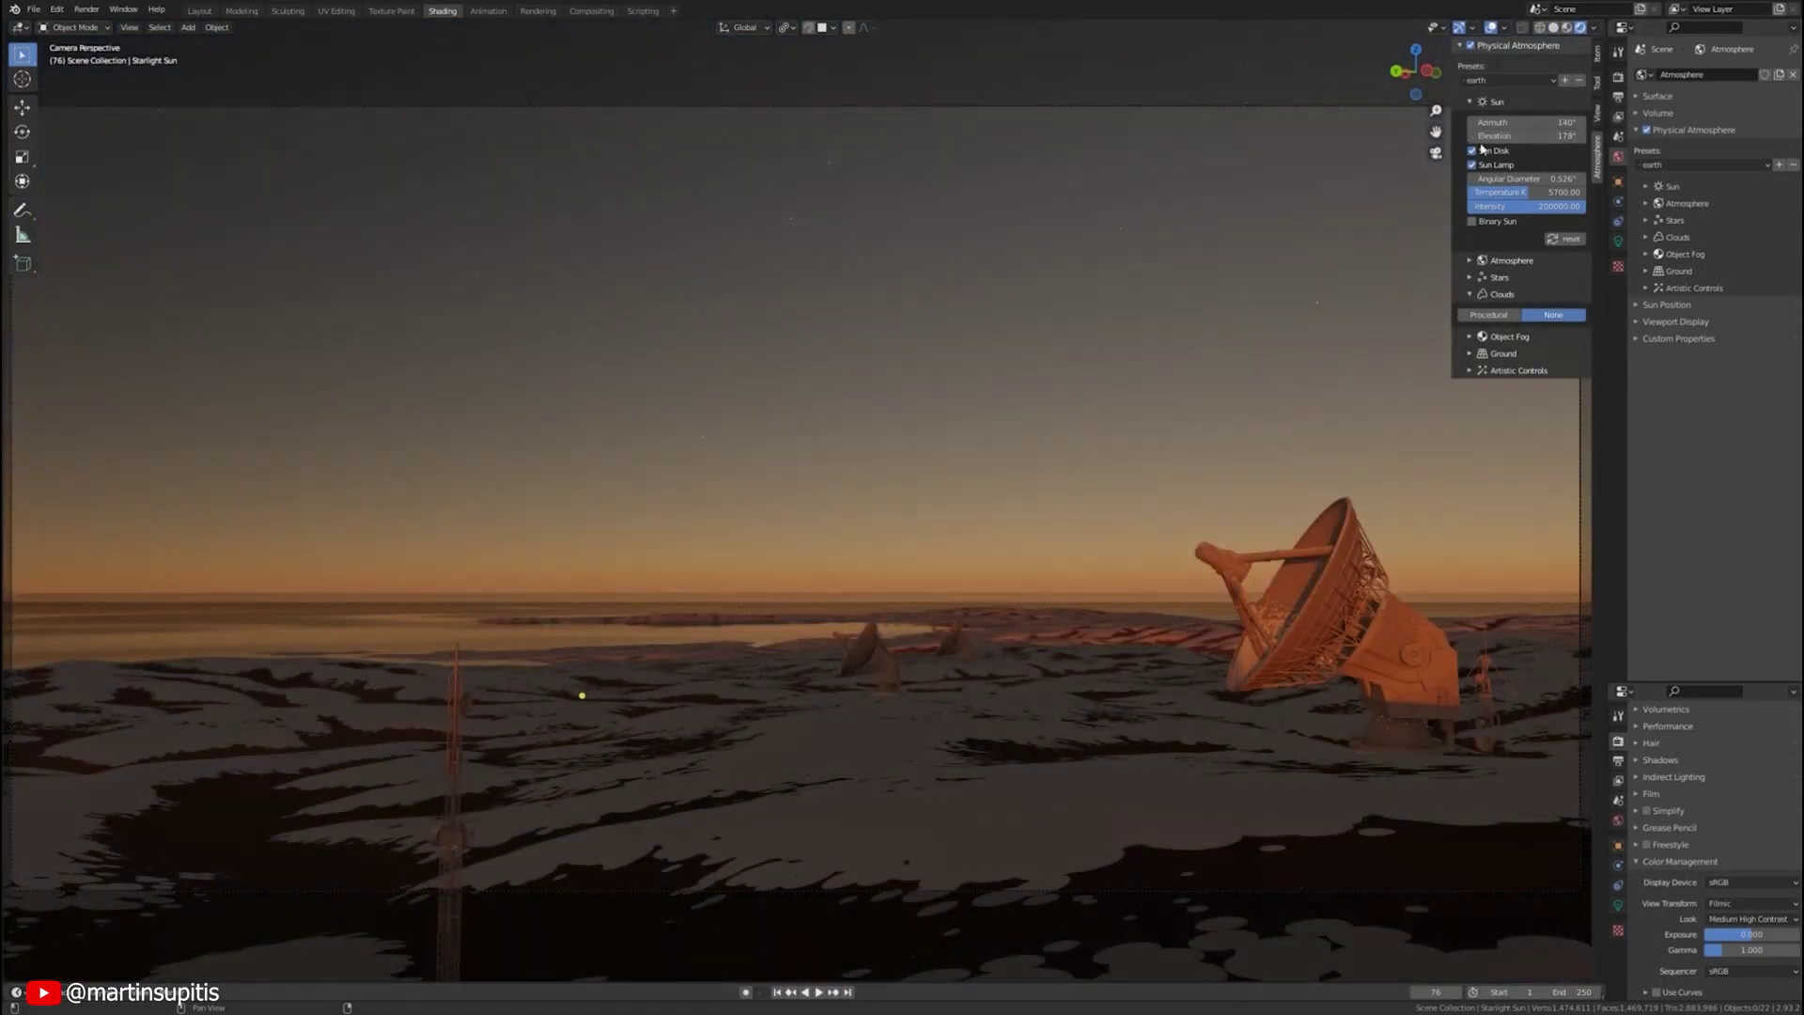
# Apply the hazy evening preset with object fog, lower the sun elevation, and expand Atmosphere settings.
pyautogui.click(1521, 143)
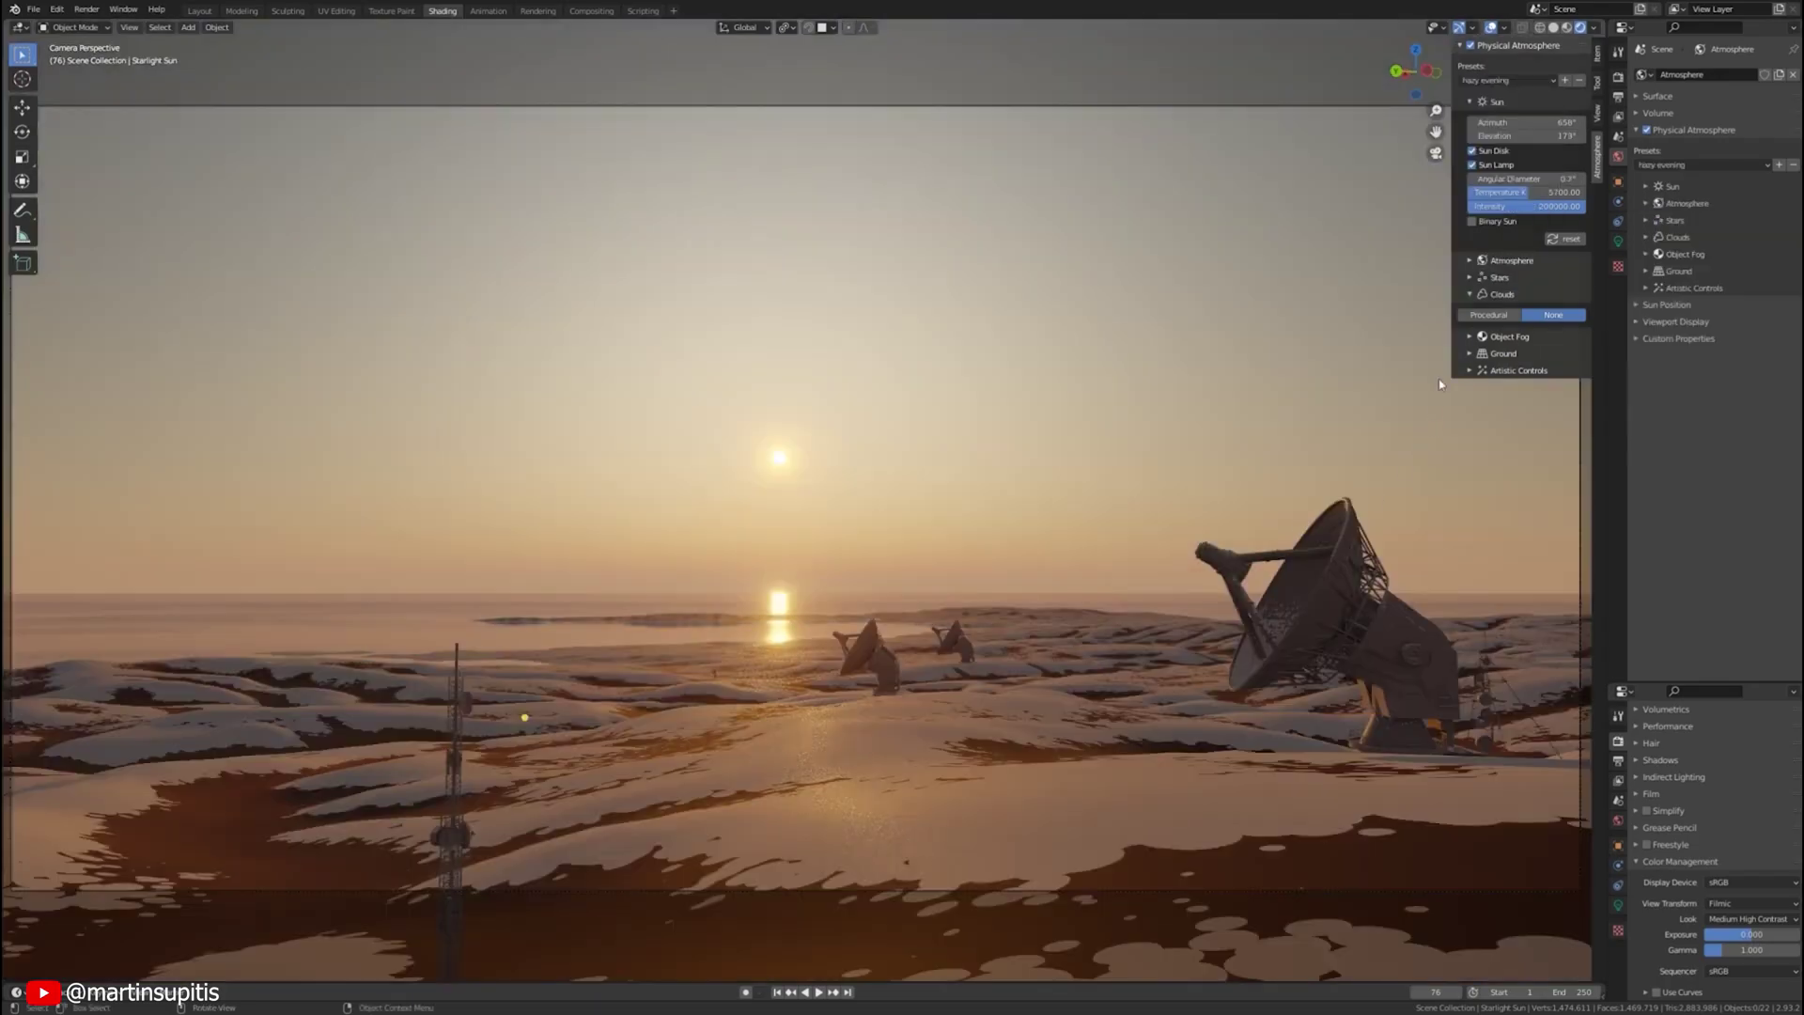
pyautogui.click(1502, 389)
pyautogui.moveTo(940, 563)
pyautogui.mouseDown(button='middle')
pyautogui.moveTo(1039, 657)
pyautogui.moveTo(870, 516)
pyautogui.moveTo(945, 580)
pyautogui.mouseUp(button='middle')
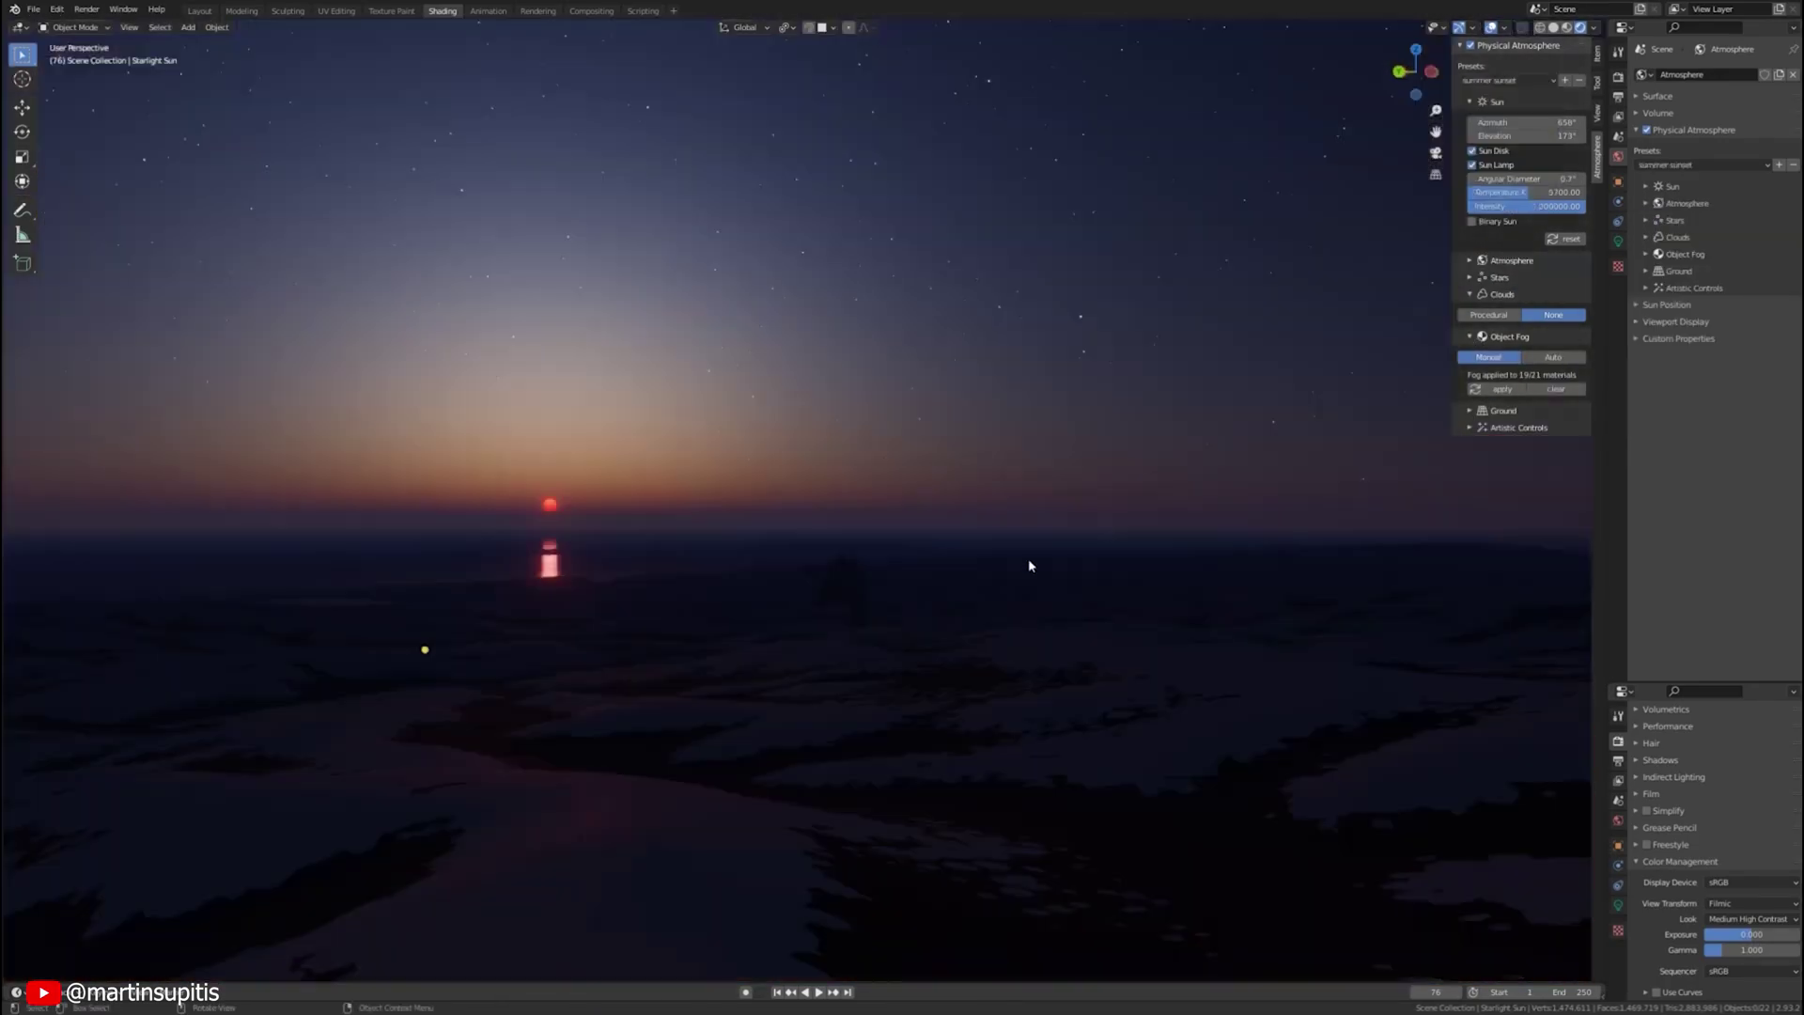
pyautogui.moveTo(1516, 136); pyautogui.dragTo(1516, 136)
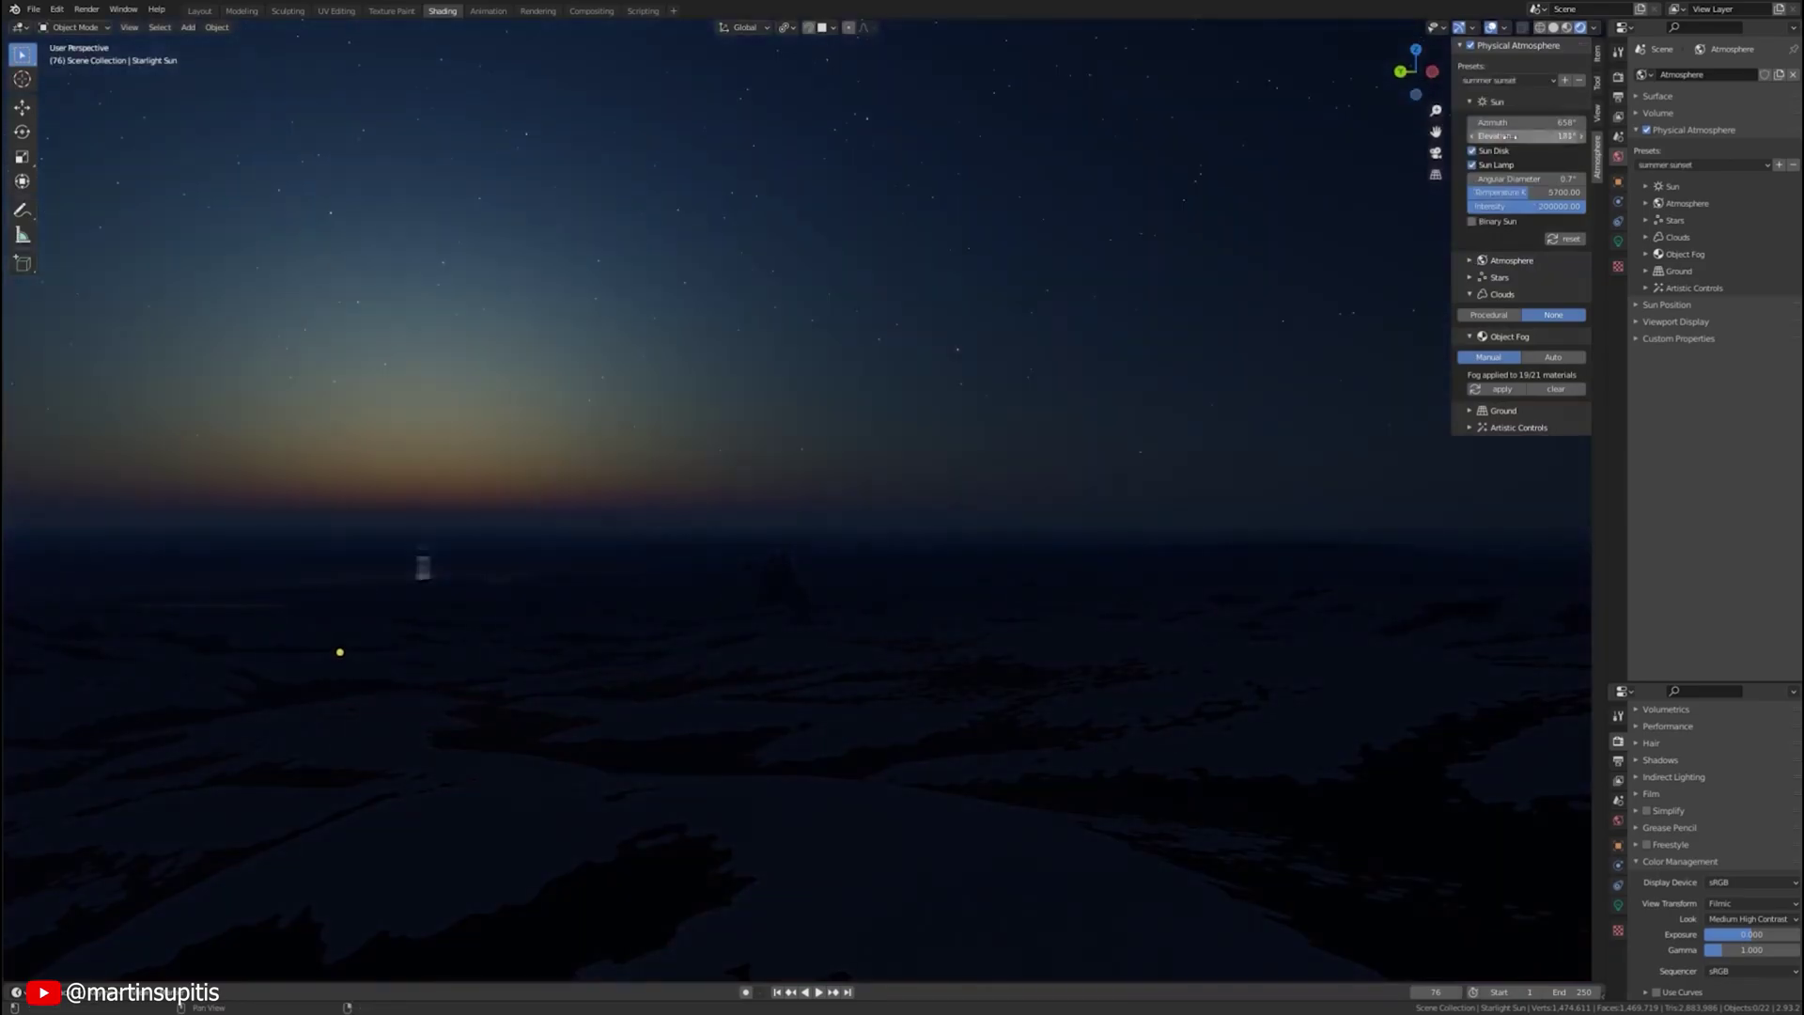
pyautogui.click(1659, 203)
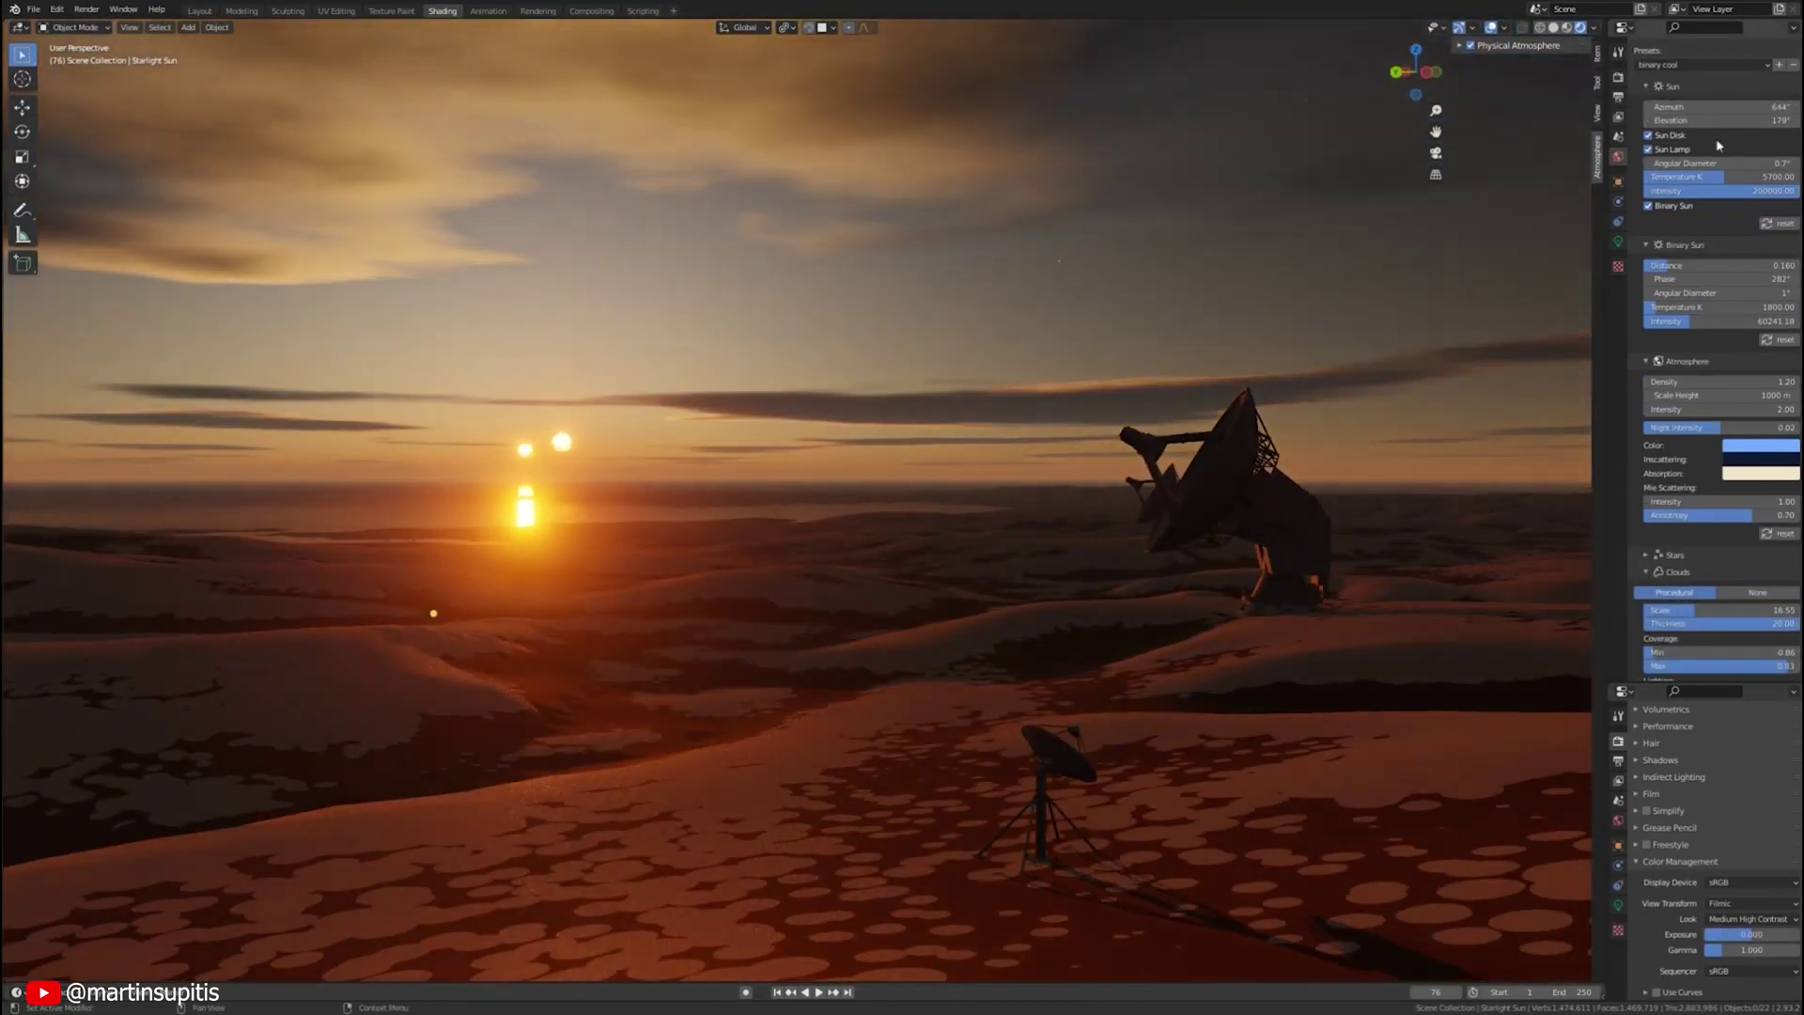
# Expand the Stars and Object Fog settings in the Physical Atmosphere sidebar.
pyautogui.scroll(-6, 1715, 357)
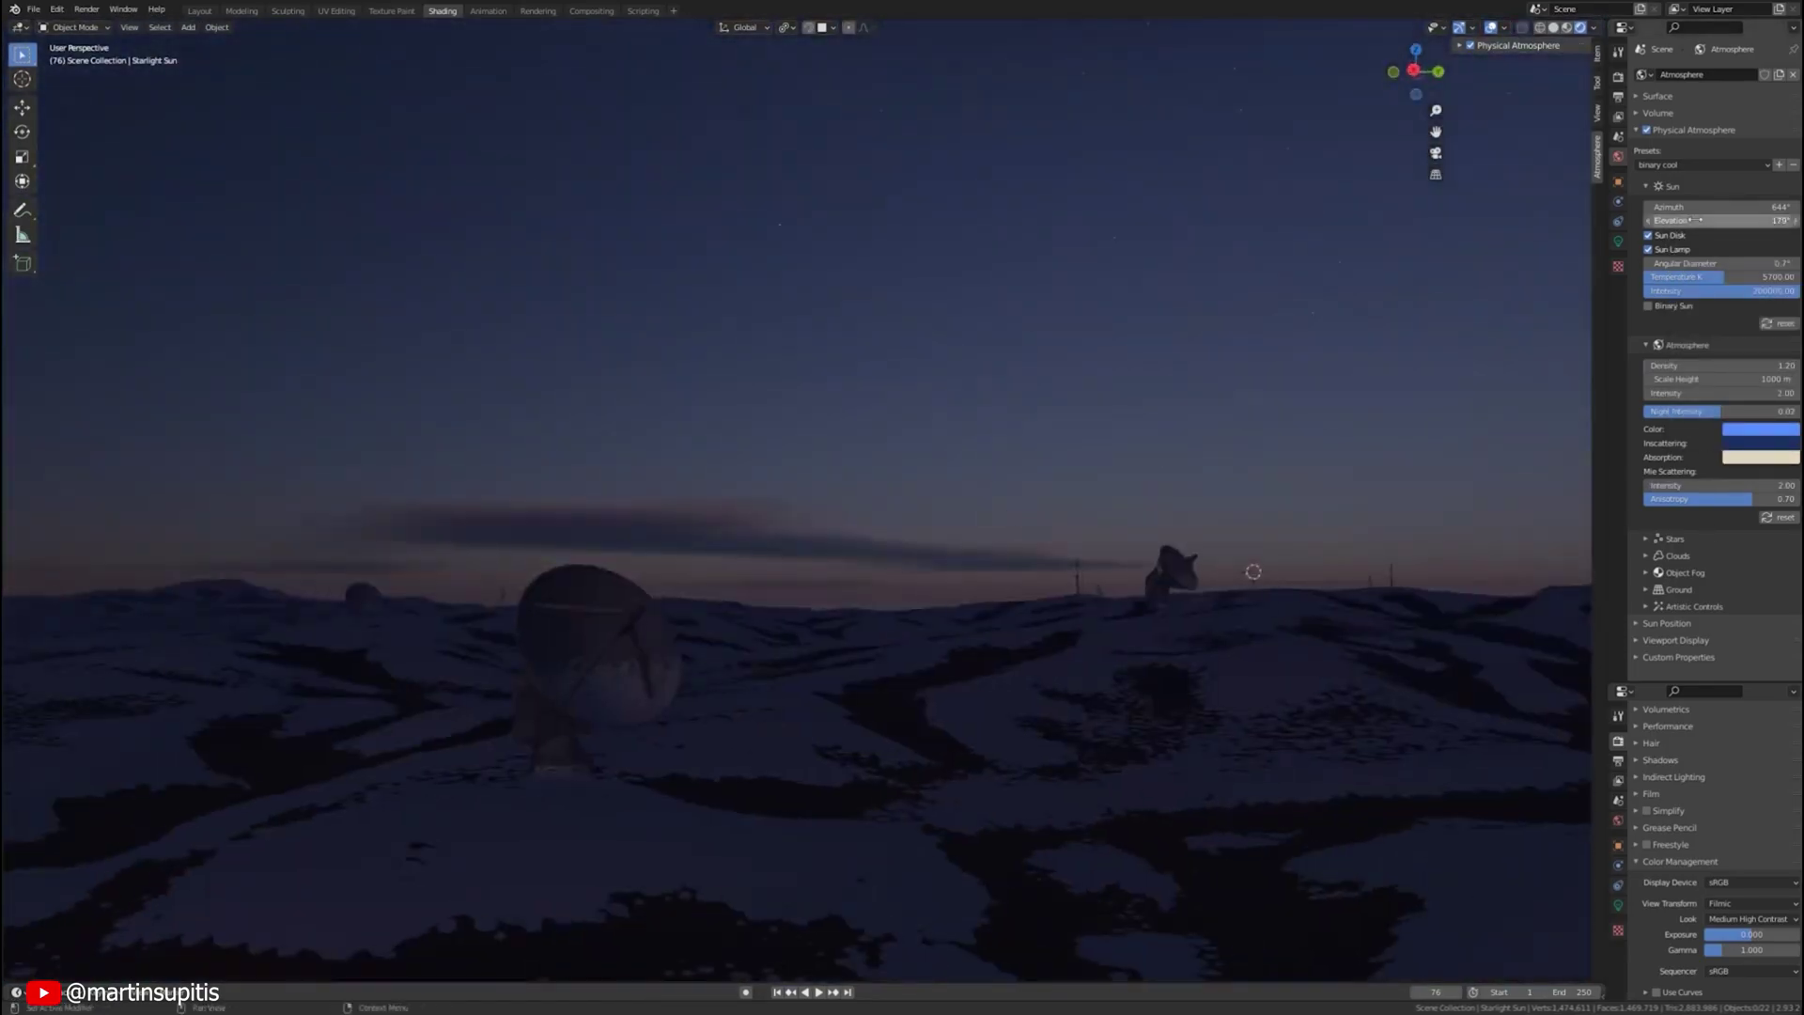
pyautogui.click(1646, 538)
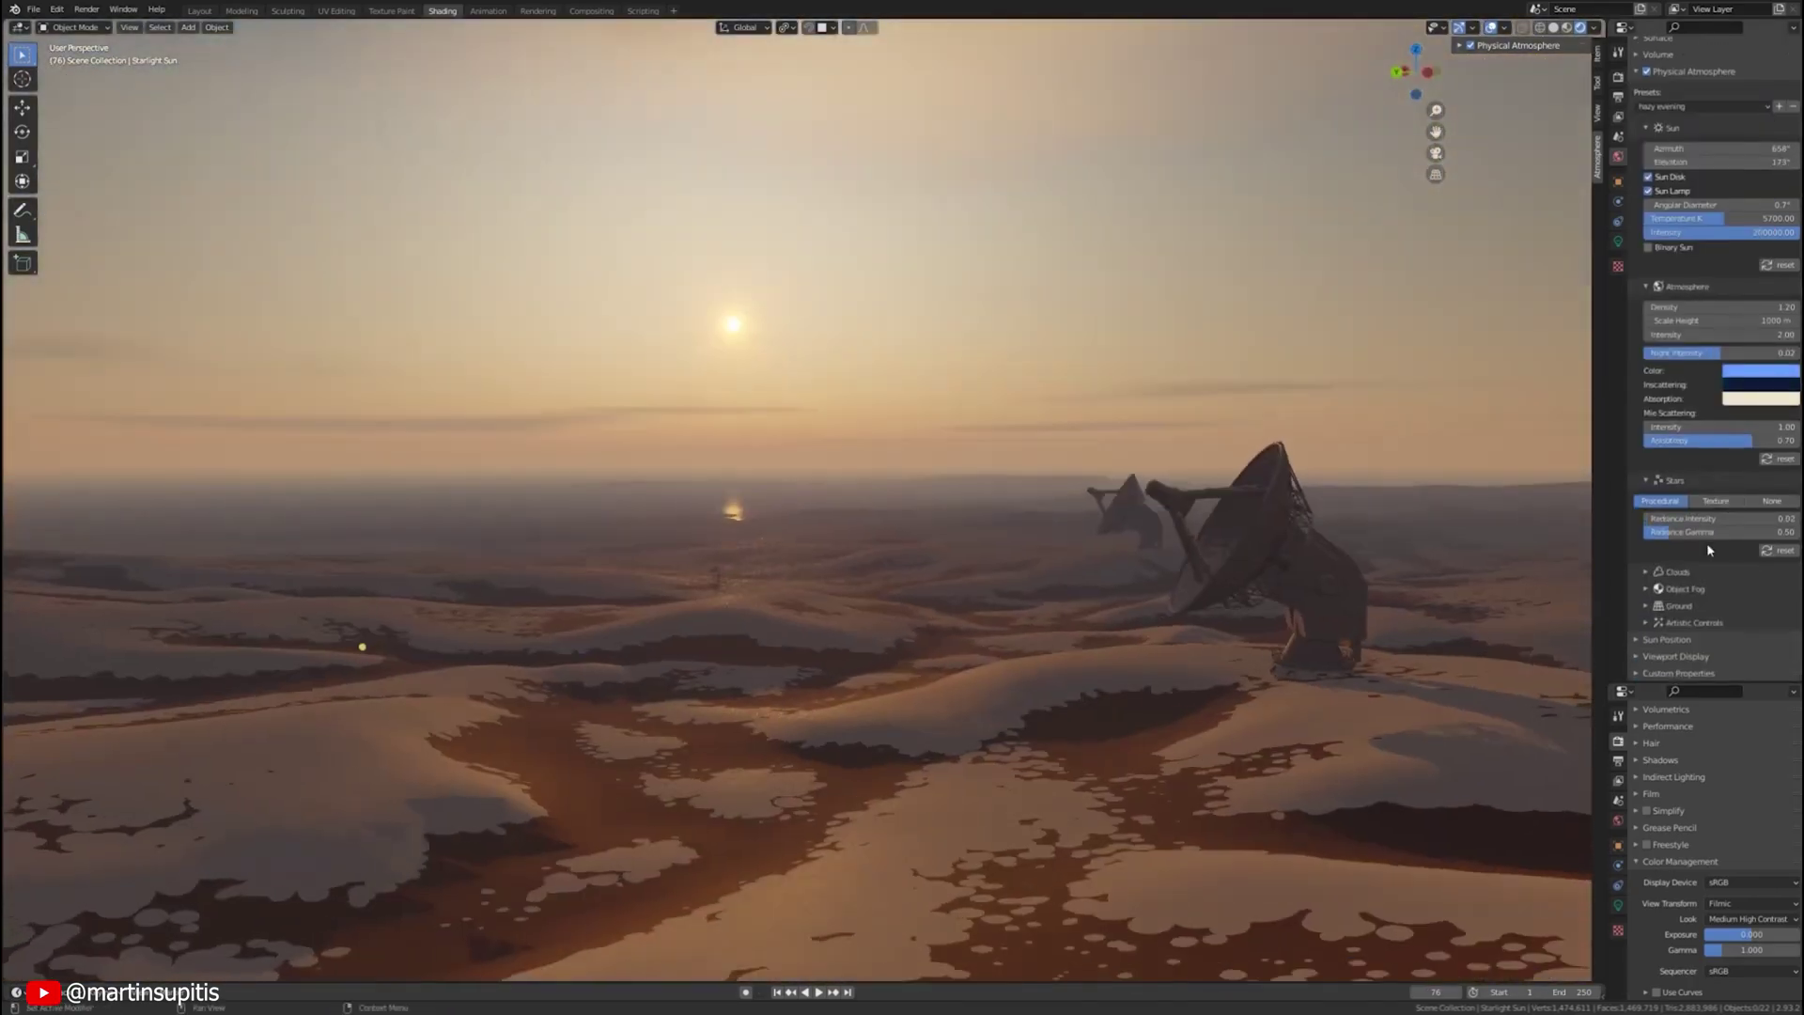
pyautogui.click(1684, 588)
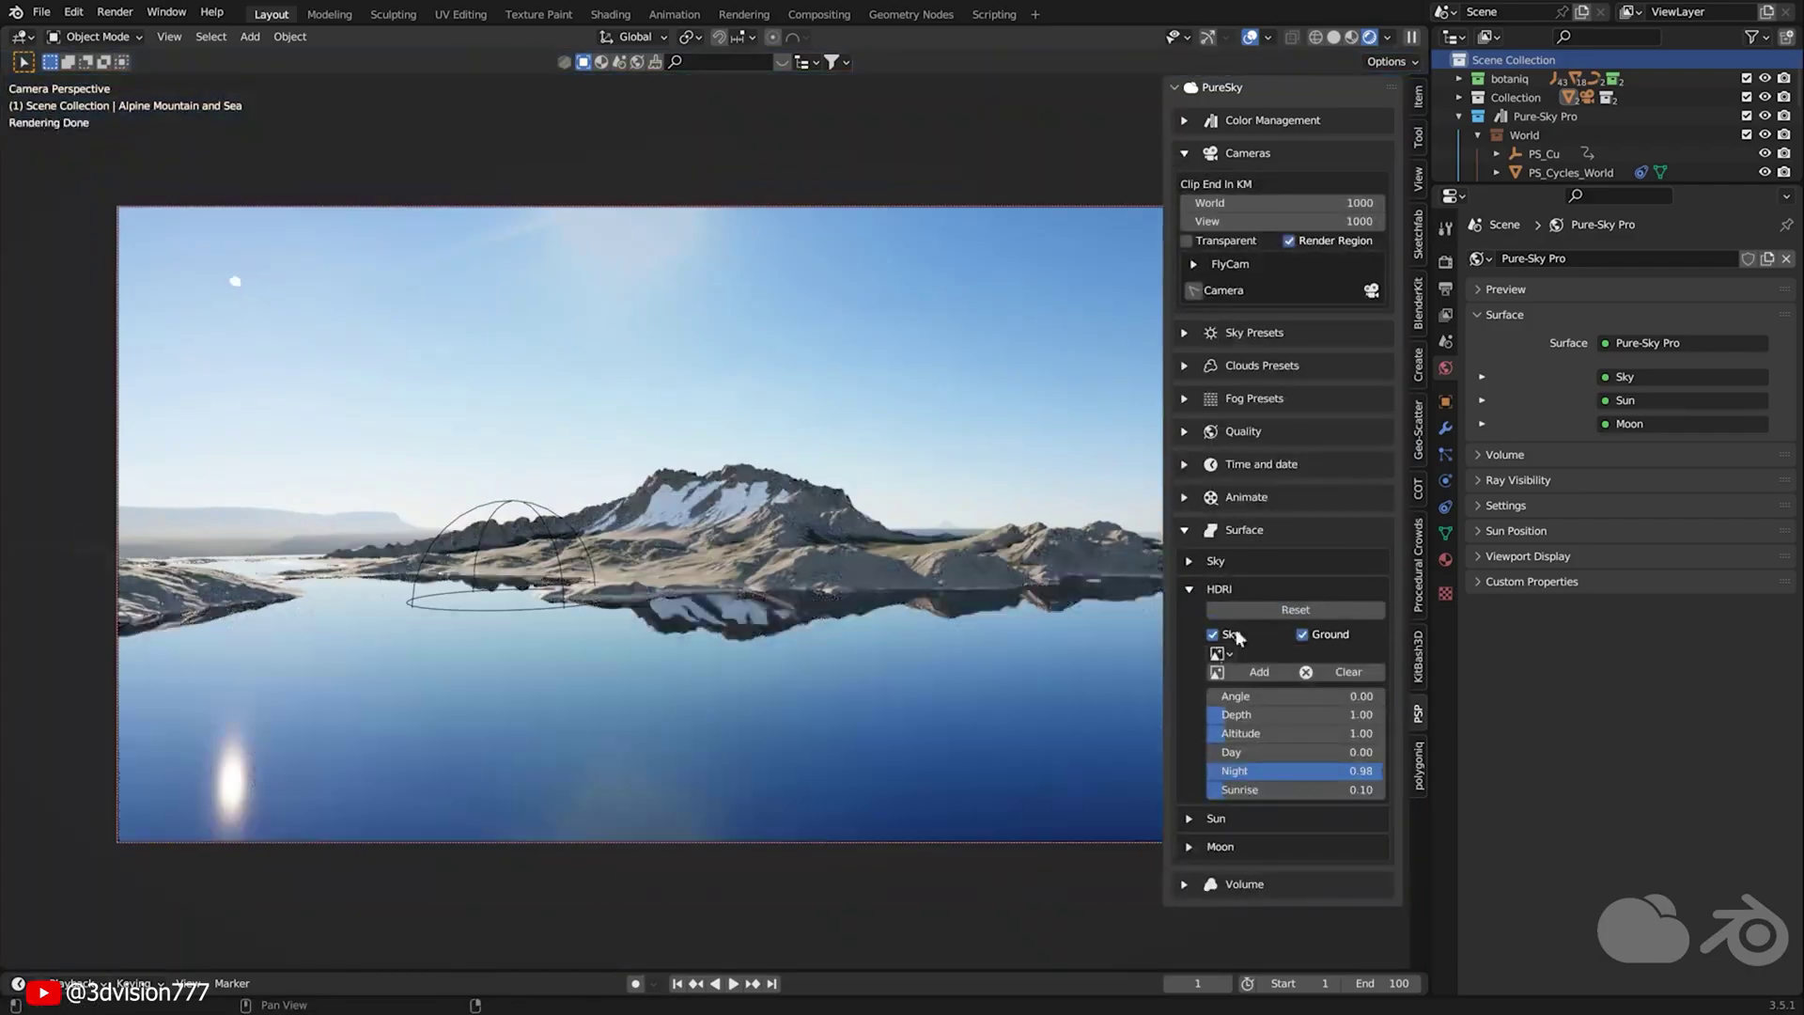
# Rotate the HDRI sky to 155.82 degrees and apply the chosen cloud preset.
pyautogui.moveTo(1259, 696); pyautogui.dragTo(1261, 712)
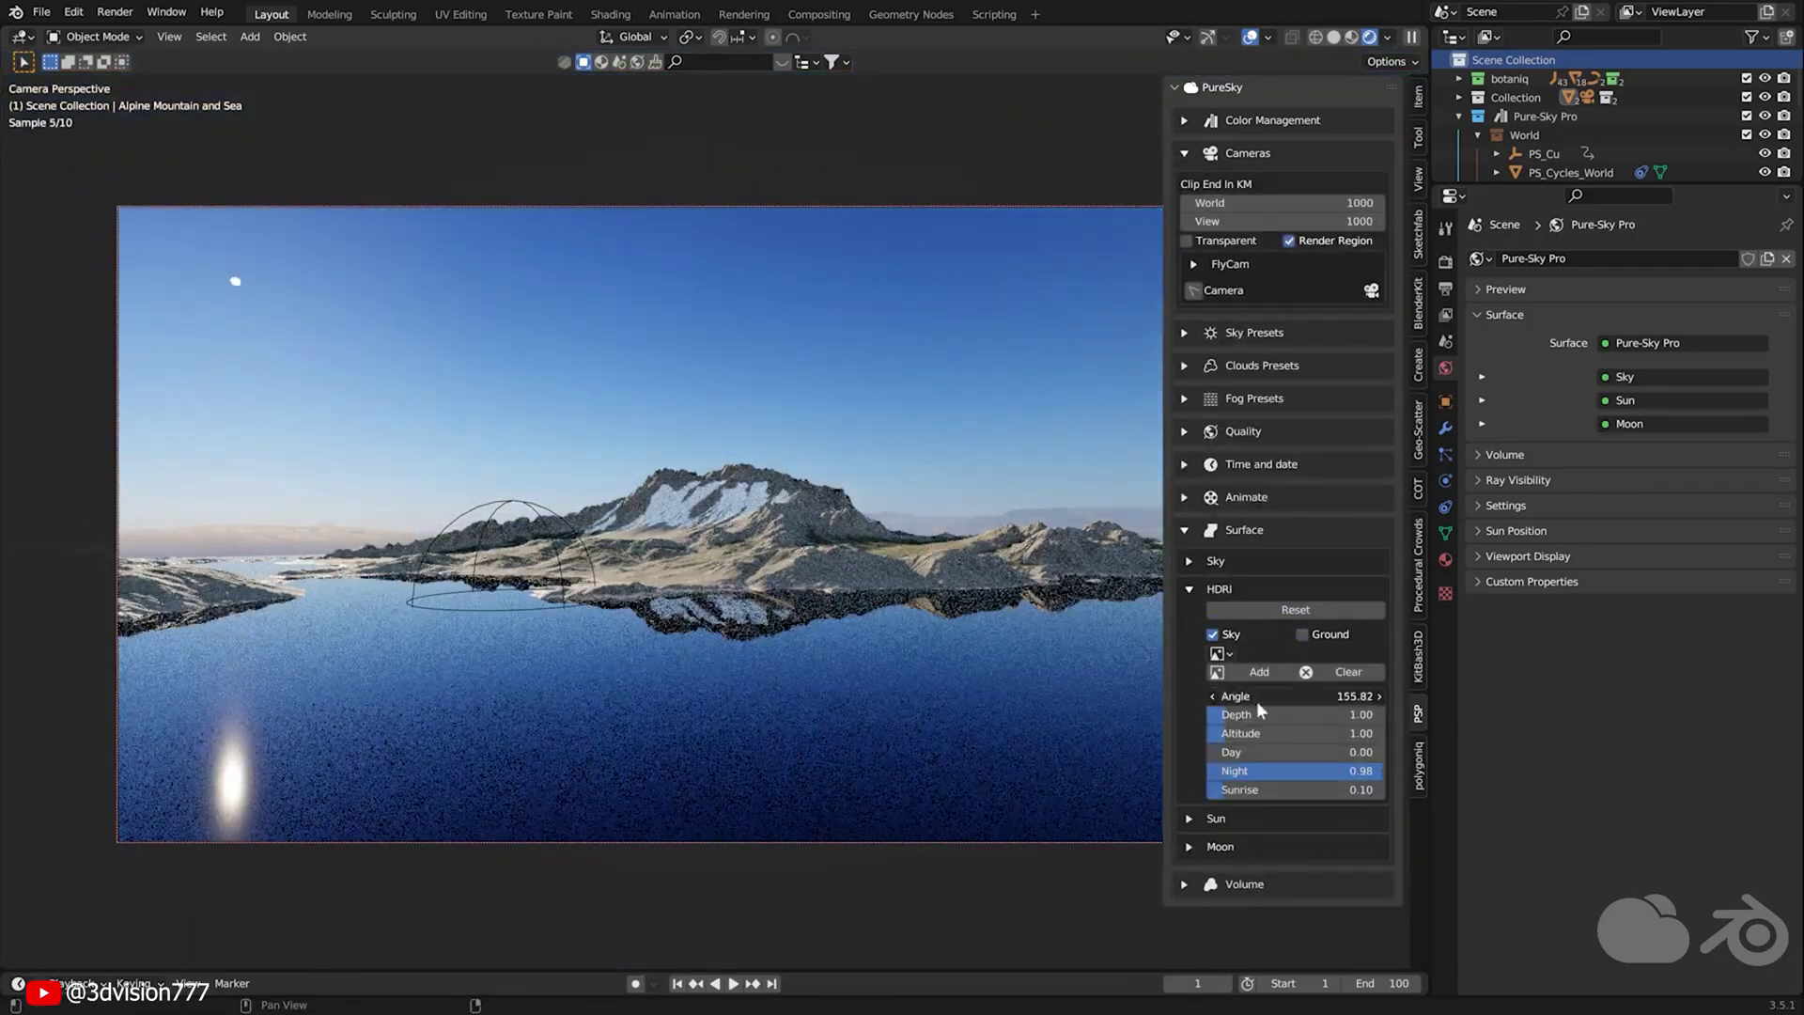
pyautogui.click(1280, 434)
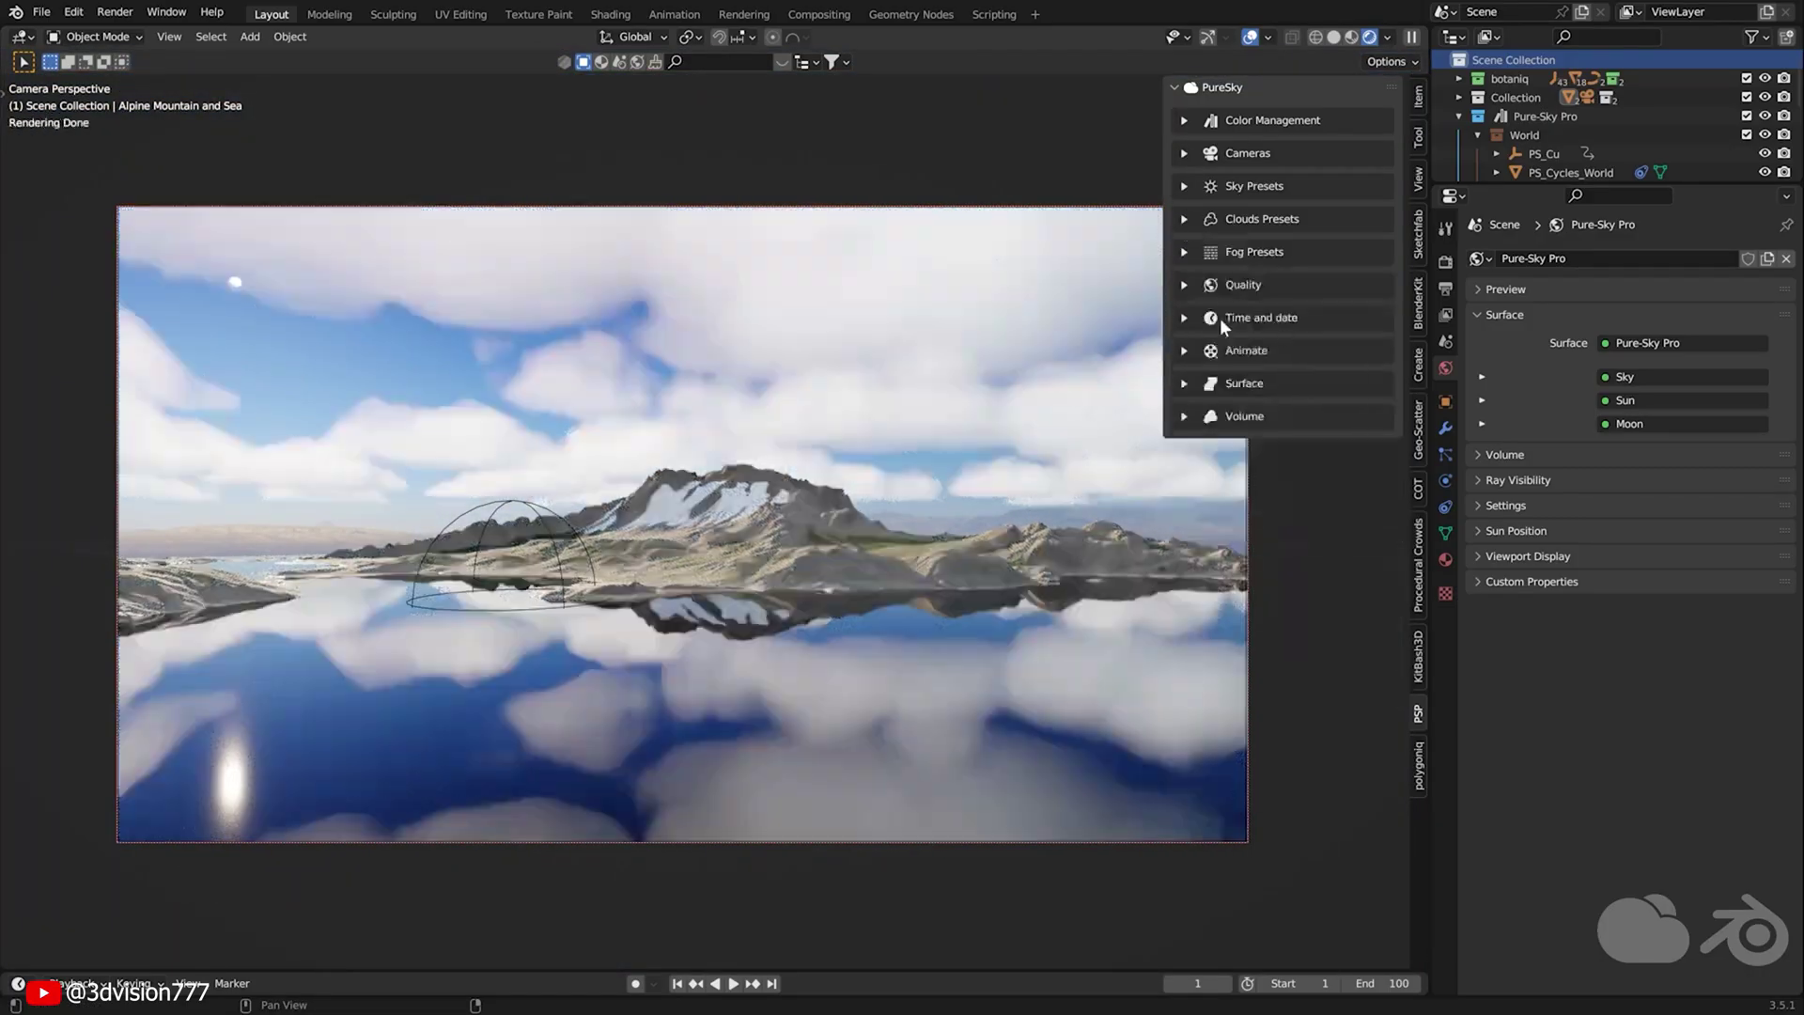
pyautogui.click(1221, 284)
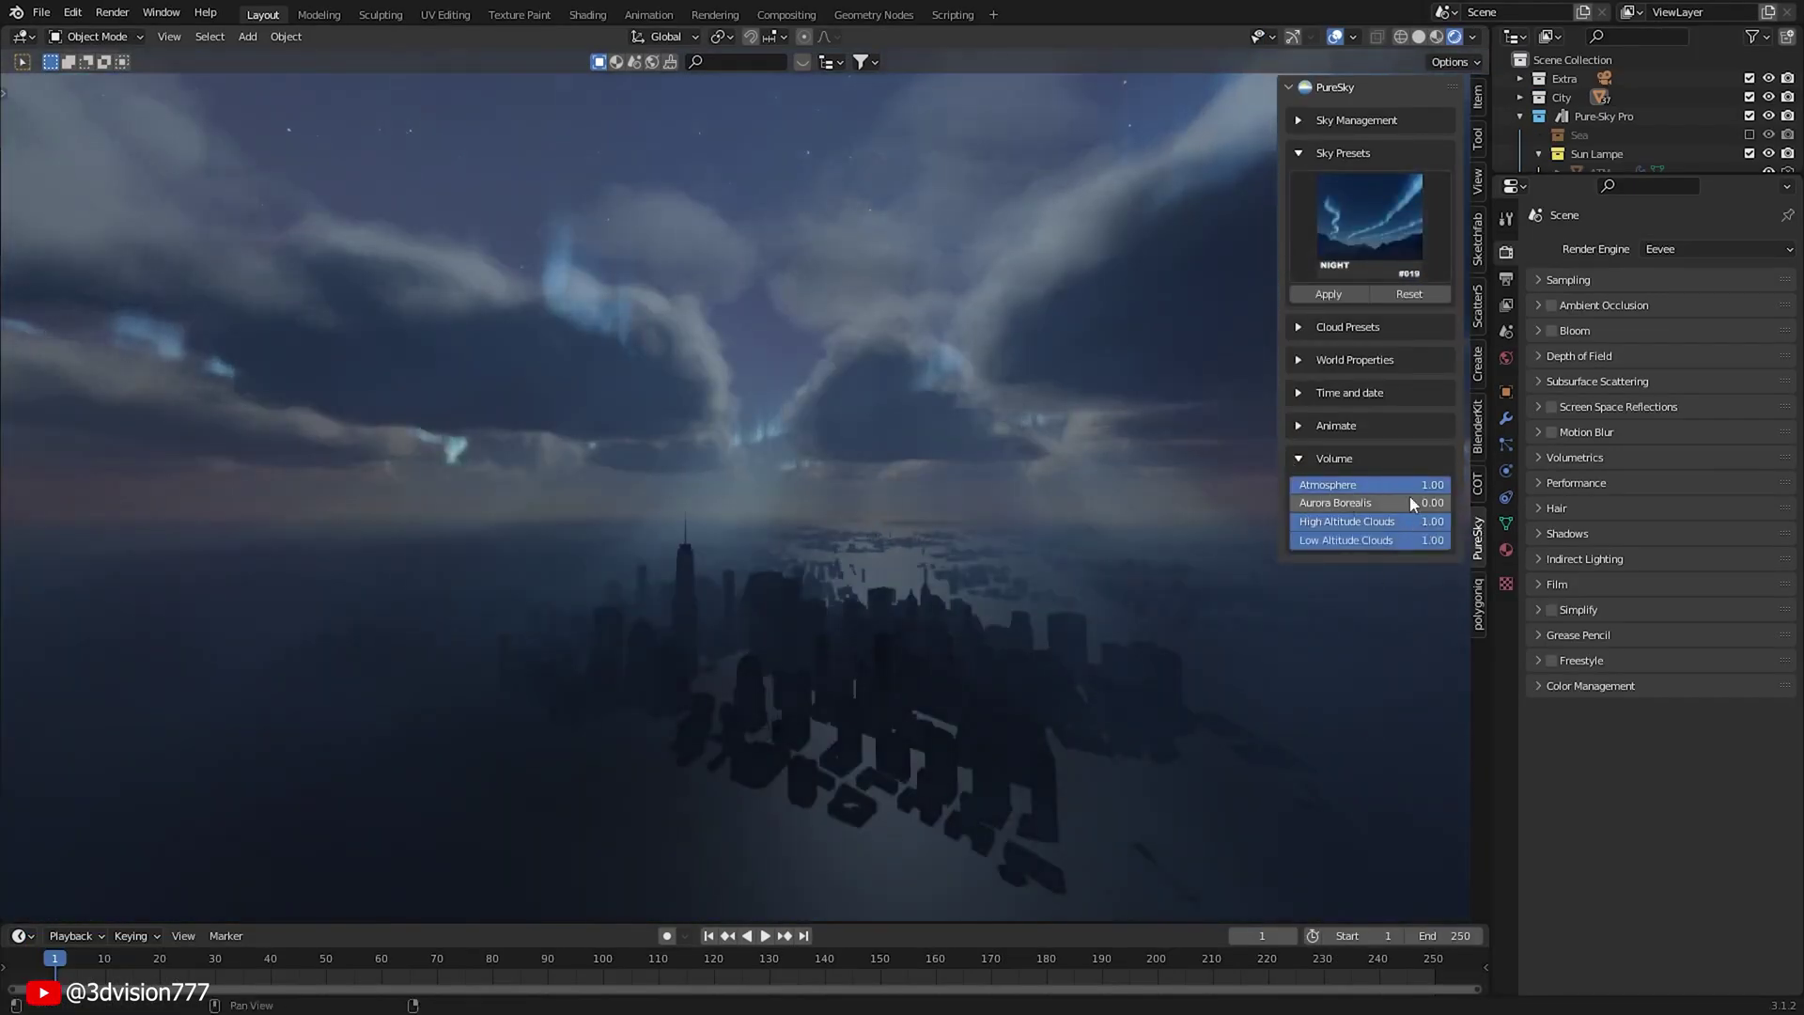
# Set Low Altitude Clouds to 0, apply green aurora preset #020, then select preset #016.
pyautogui.click(1303, 541)
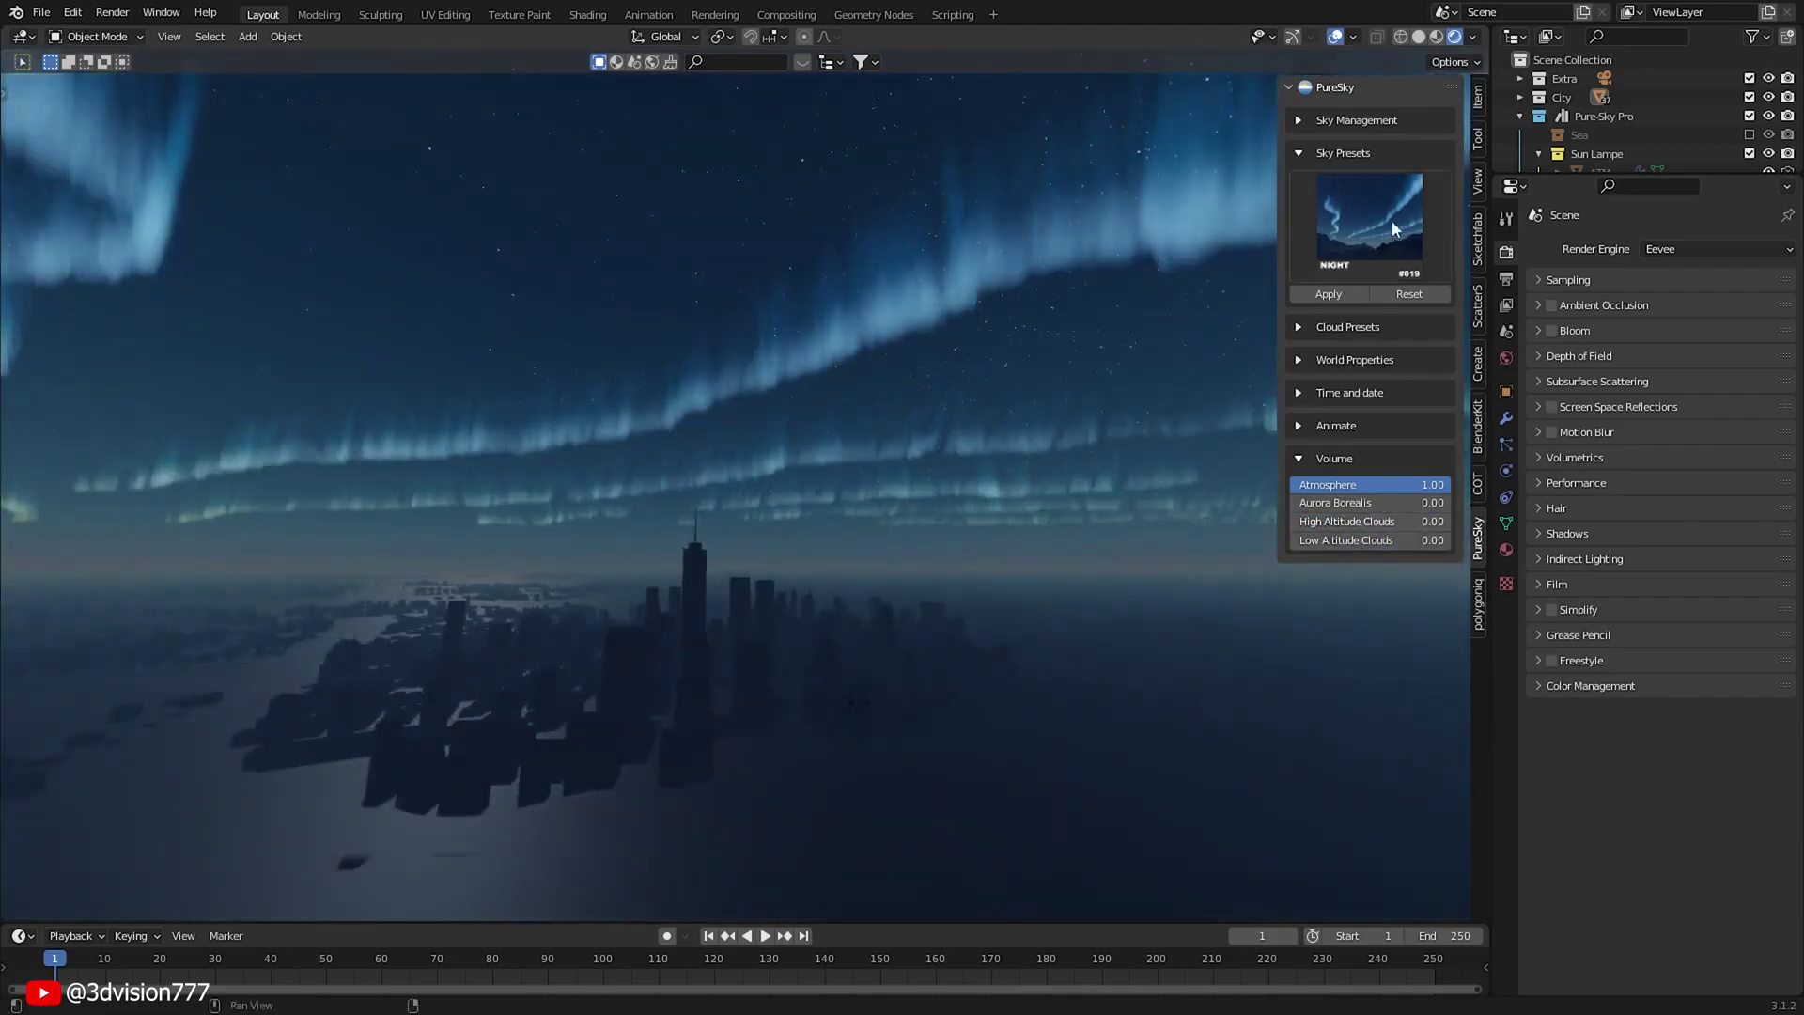
pyautogui.click(1370, 221)
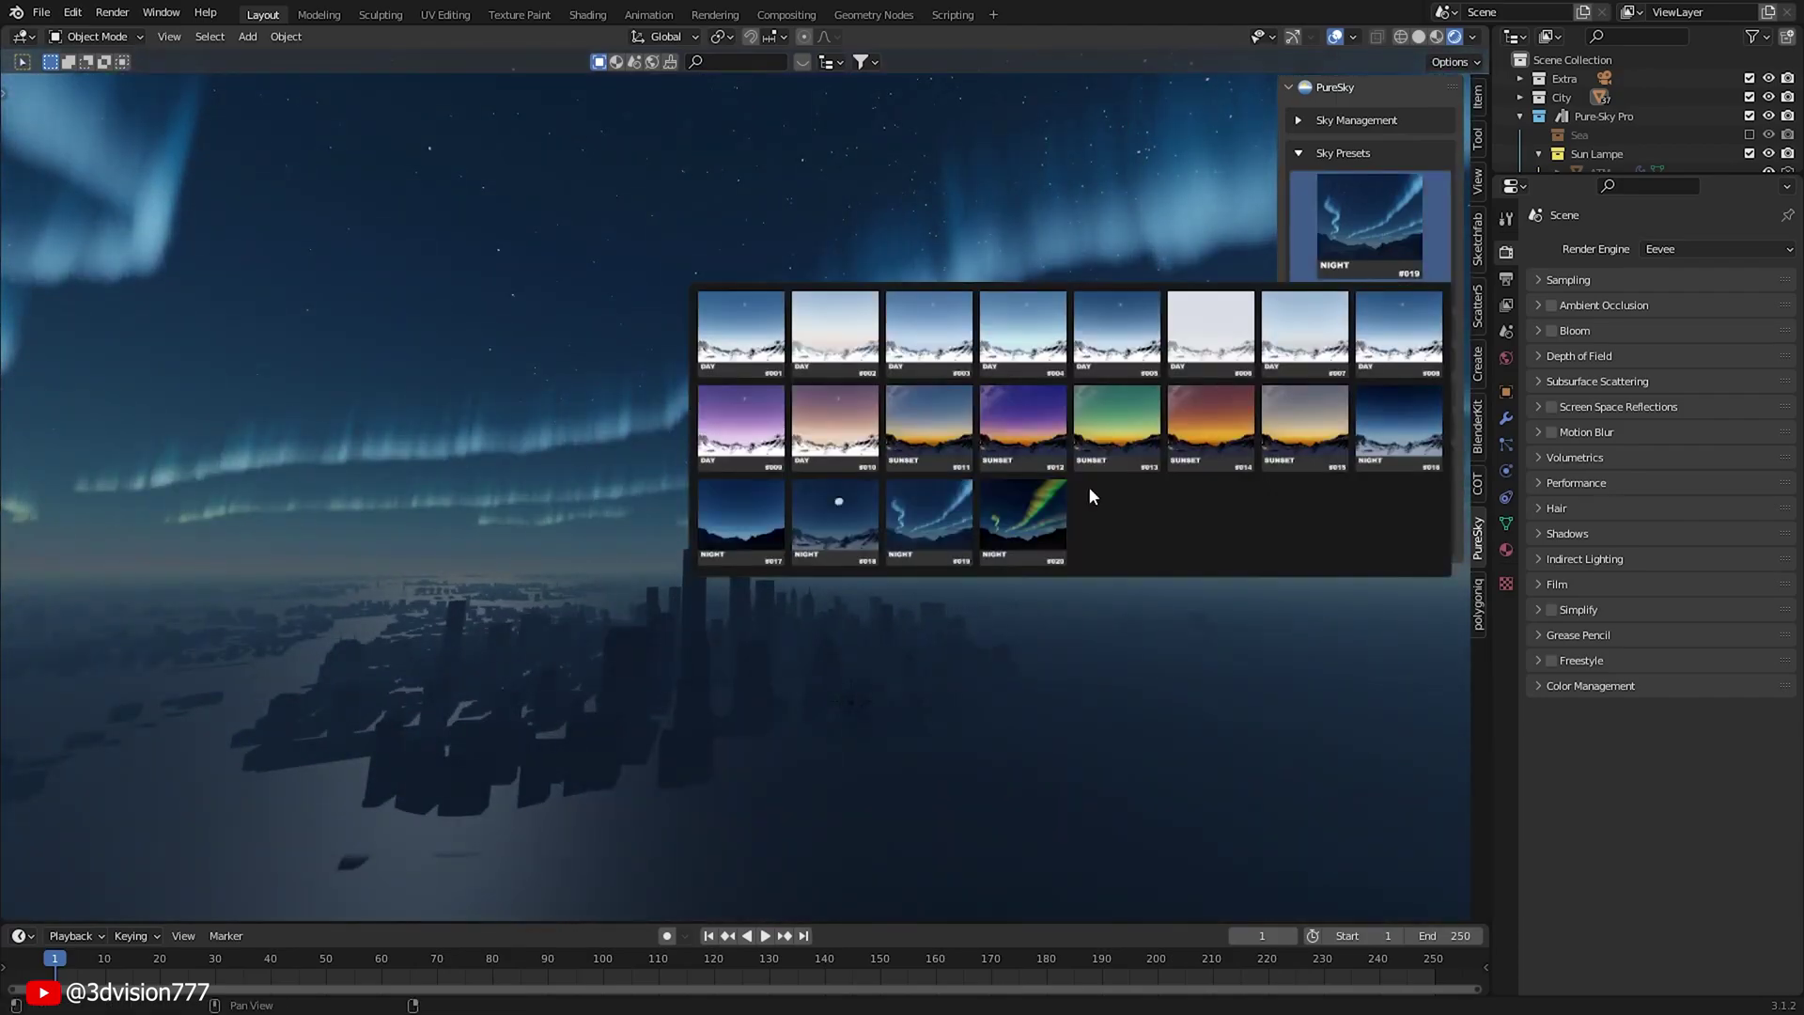
pyautogui.click(1038, 512)
pyautogui.click(1330, 295)
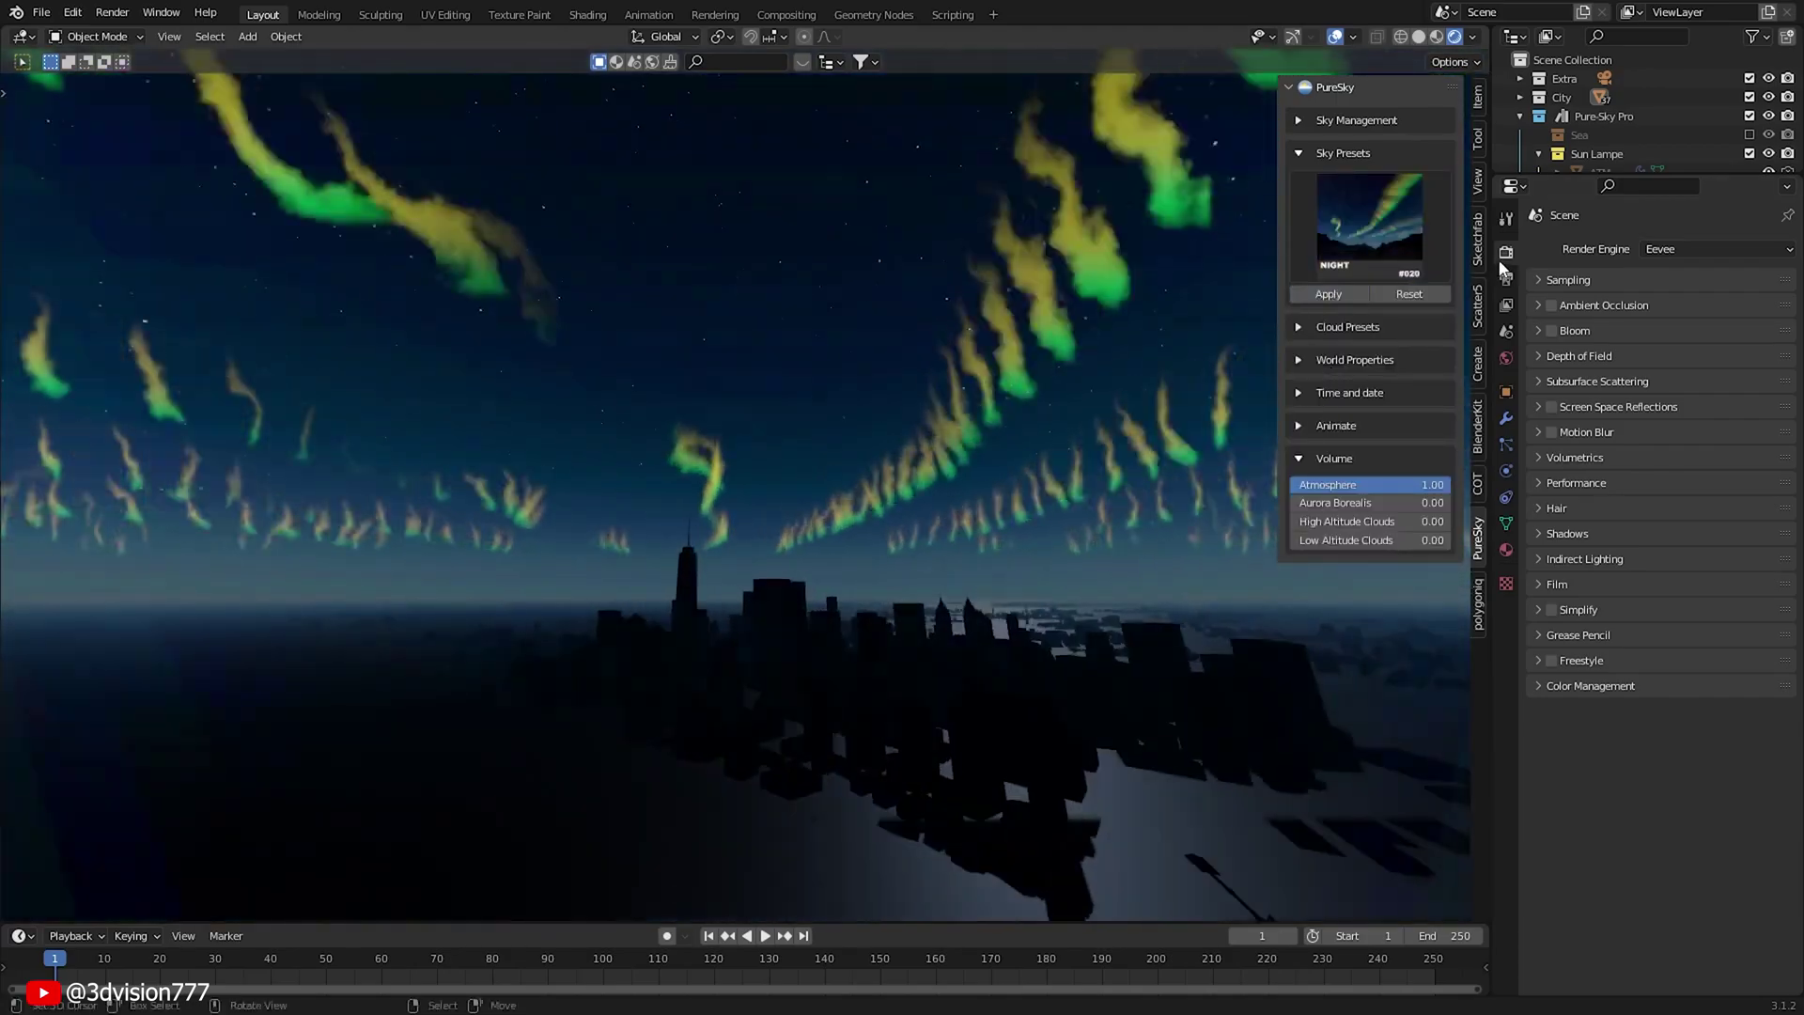
pyautogui.click(1370, 221)
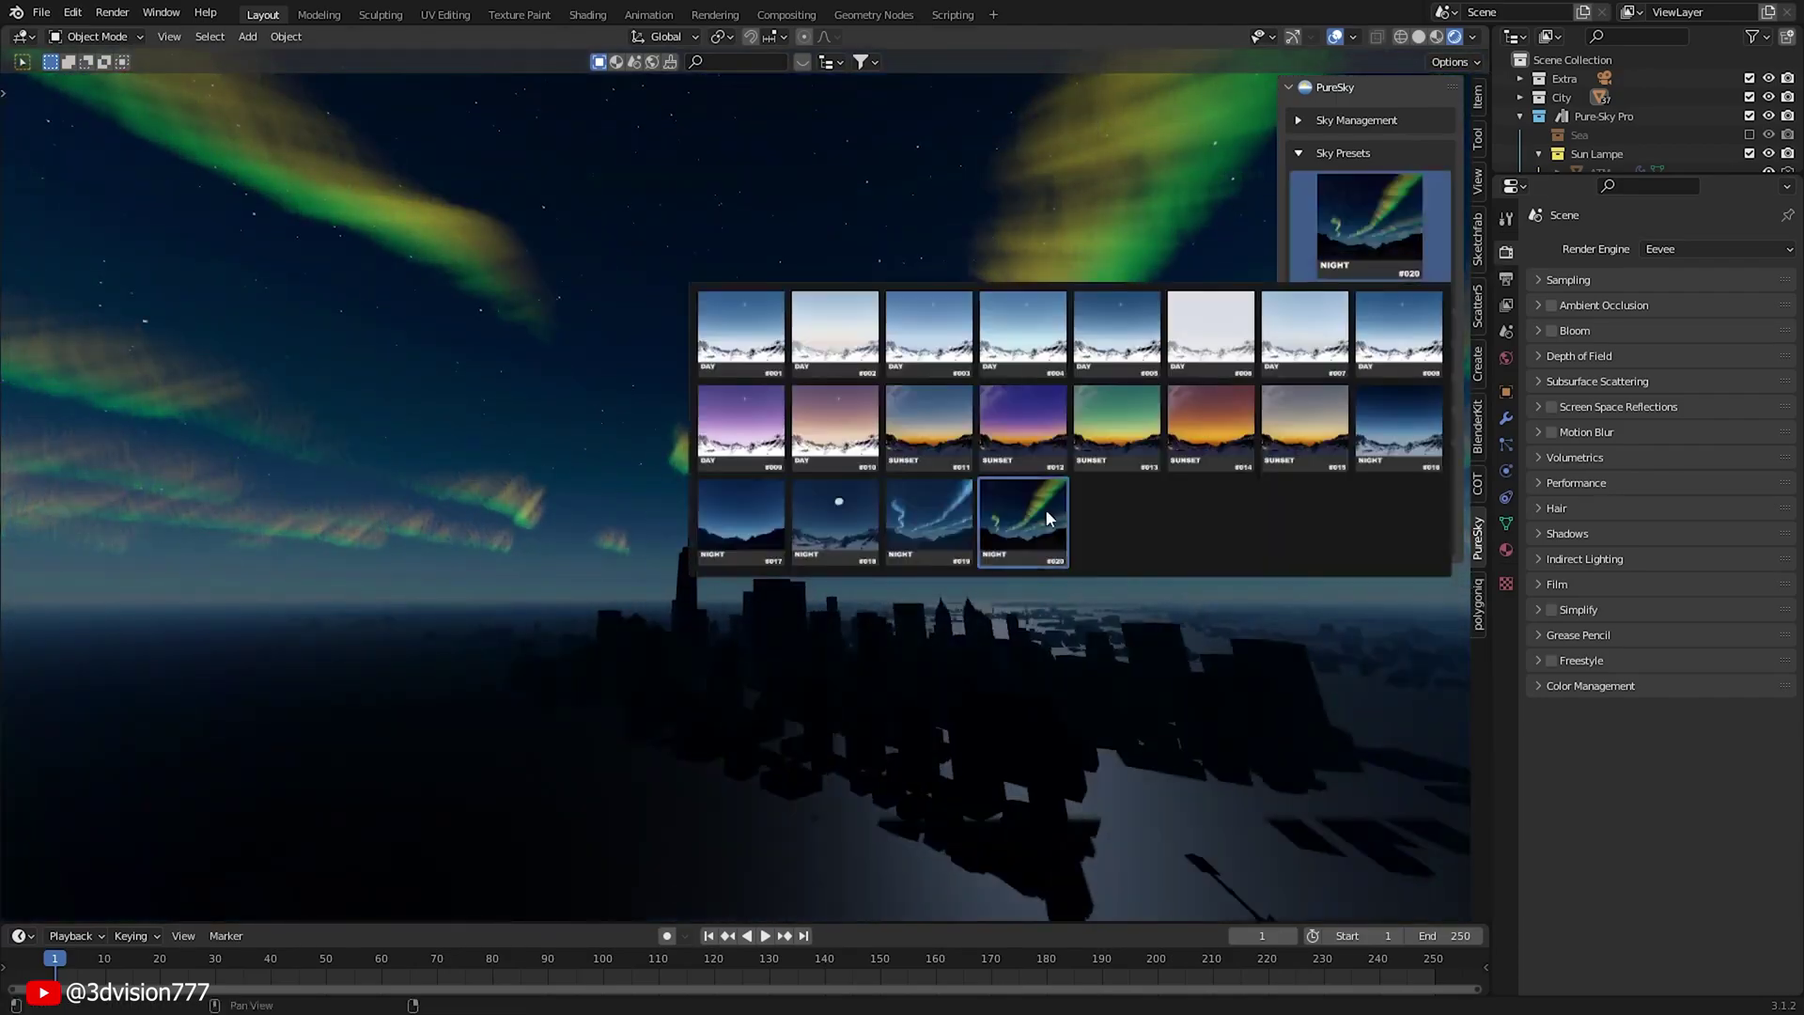
pyautogui.click(1046, 509)
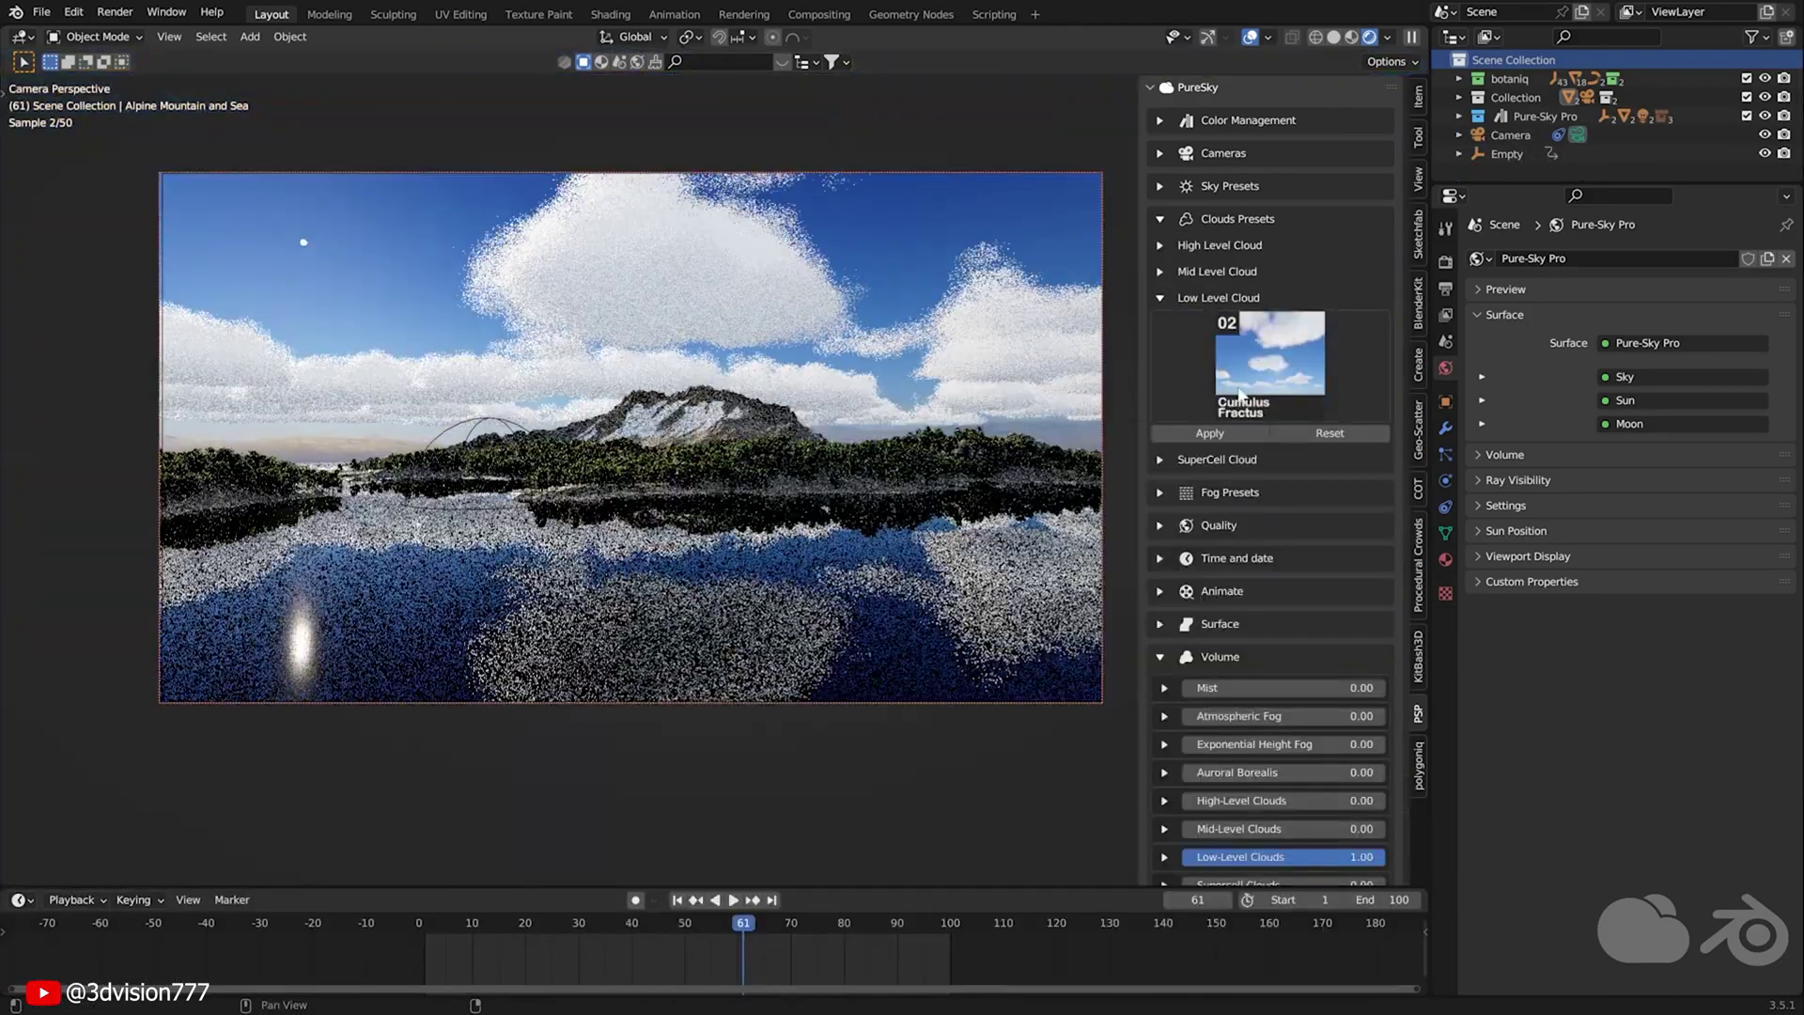
# Return to the first frame and try Cumulus Congestus, Stratus Fractus and Stratocumulus Castellanus cloud presets.
pyautogui.click(677, 899)
pyautogui.click(1270, 357)
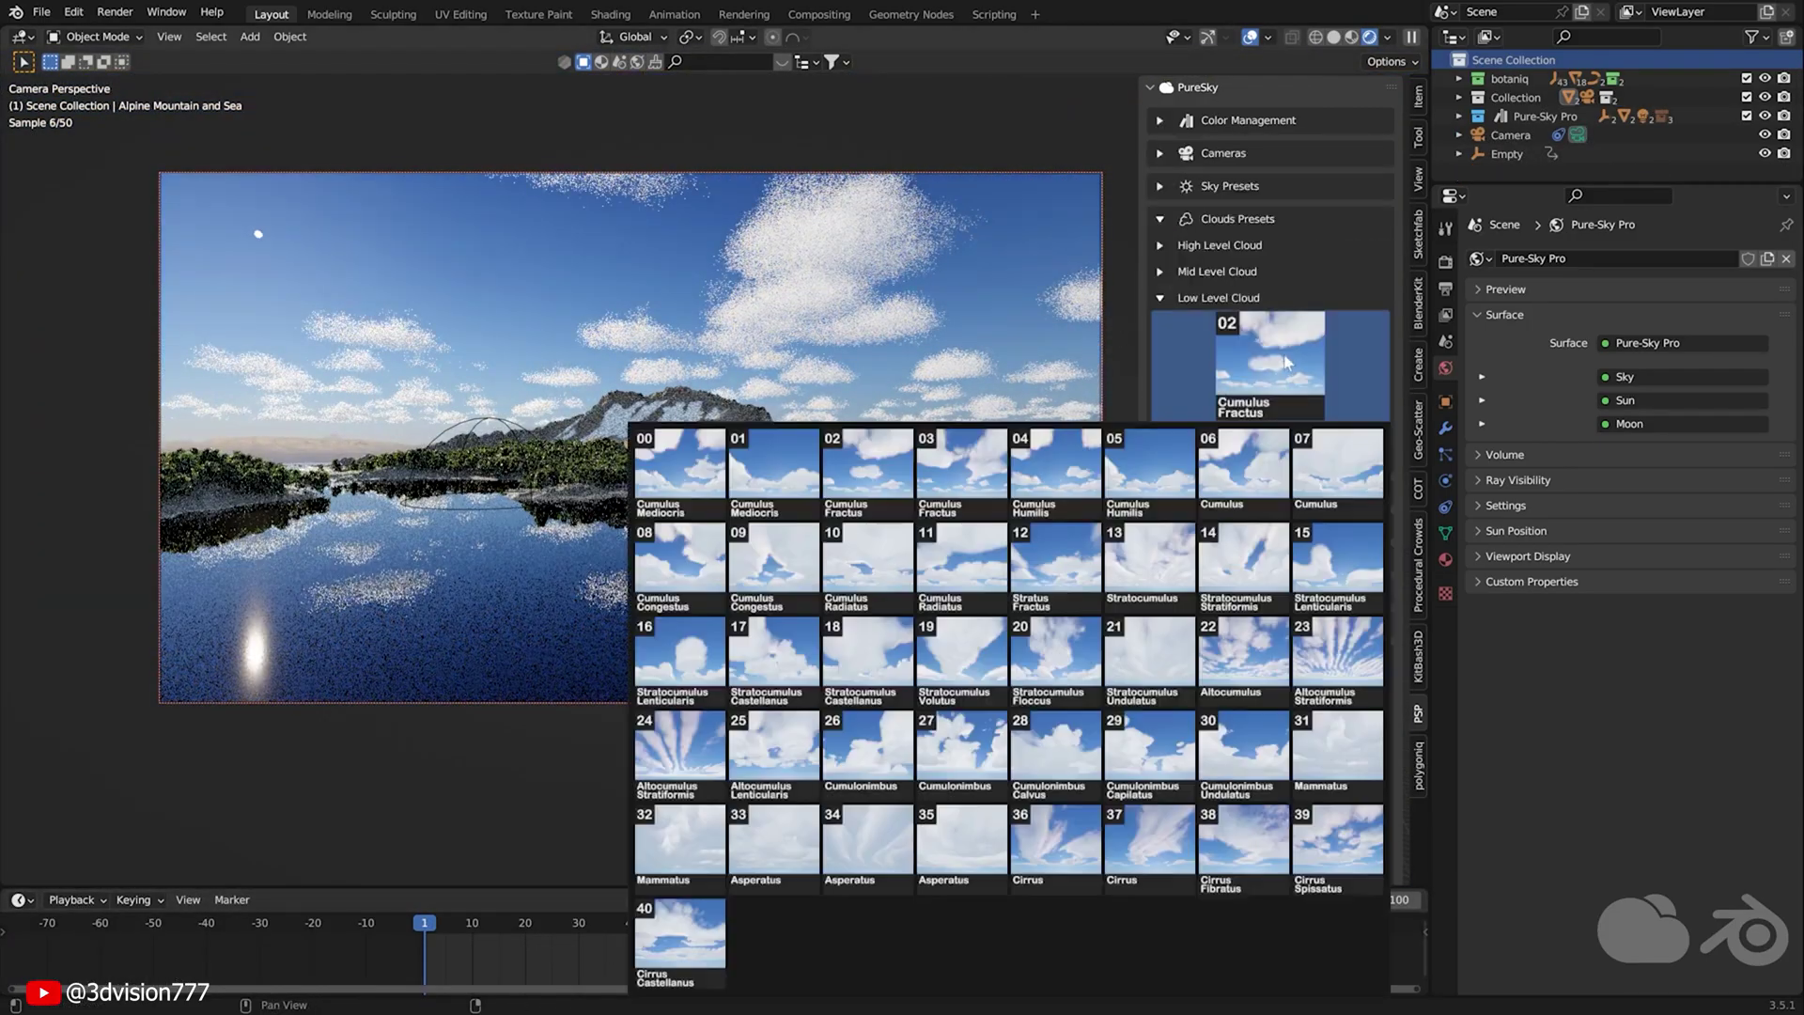
pyautogui.click(1217, 435)
pyautogui.click(1270, 357)
pyautogui.click(1056, 564)
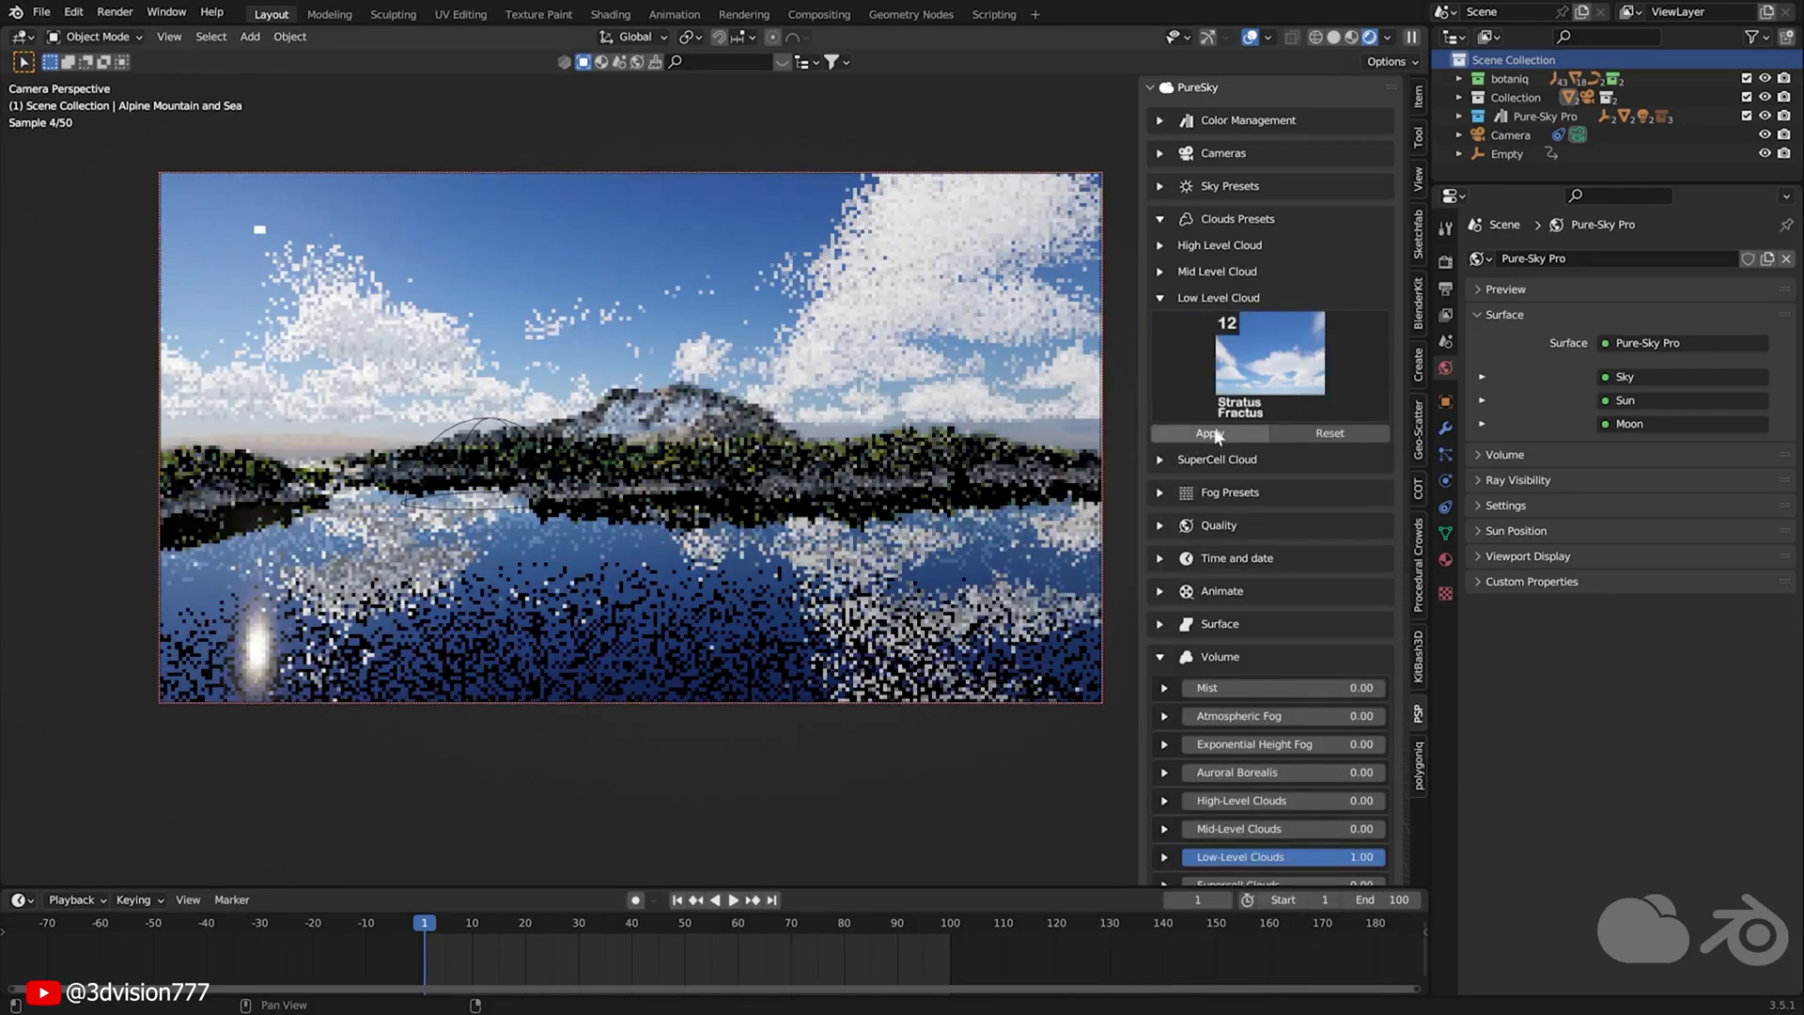
pyautogui.click(1270, 357)
pyautogui.click(747, 672)
pyautogui.click(1284, 369)
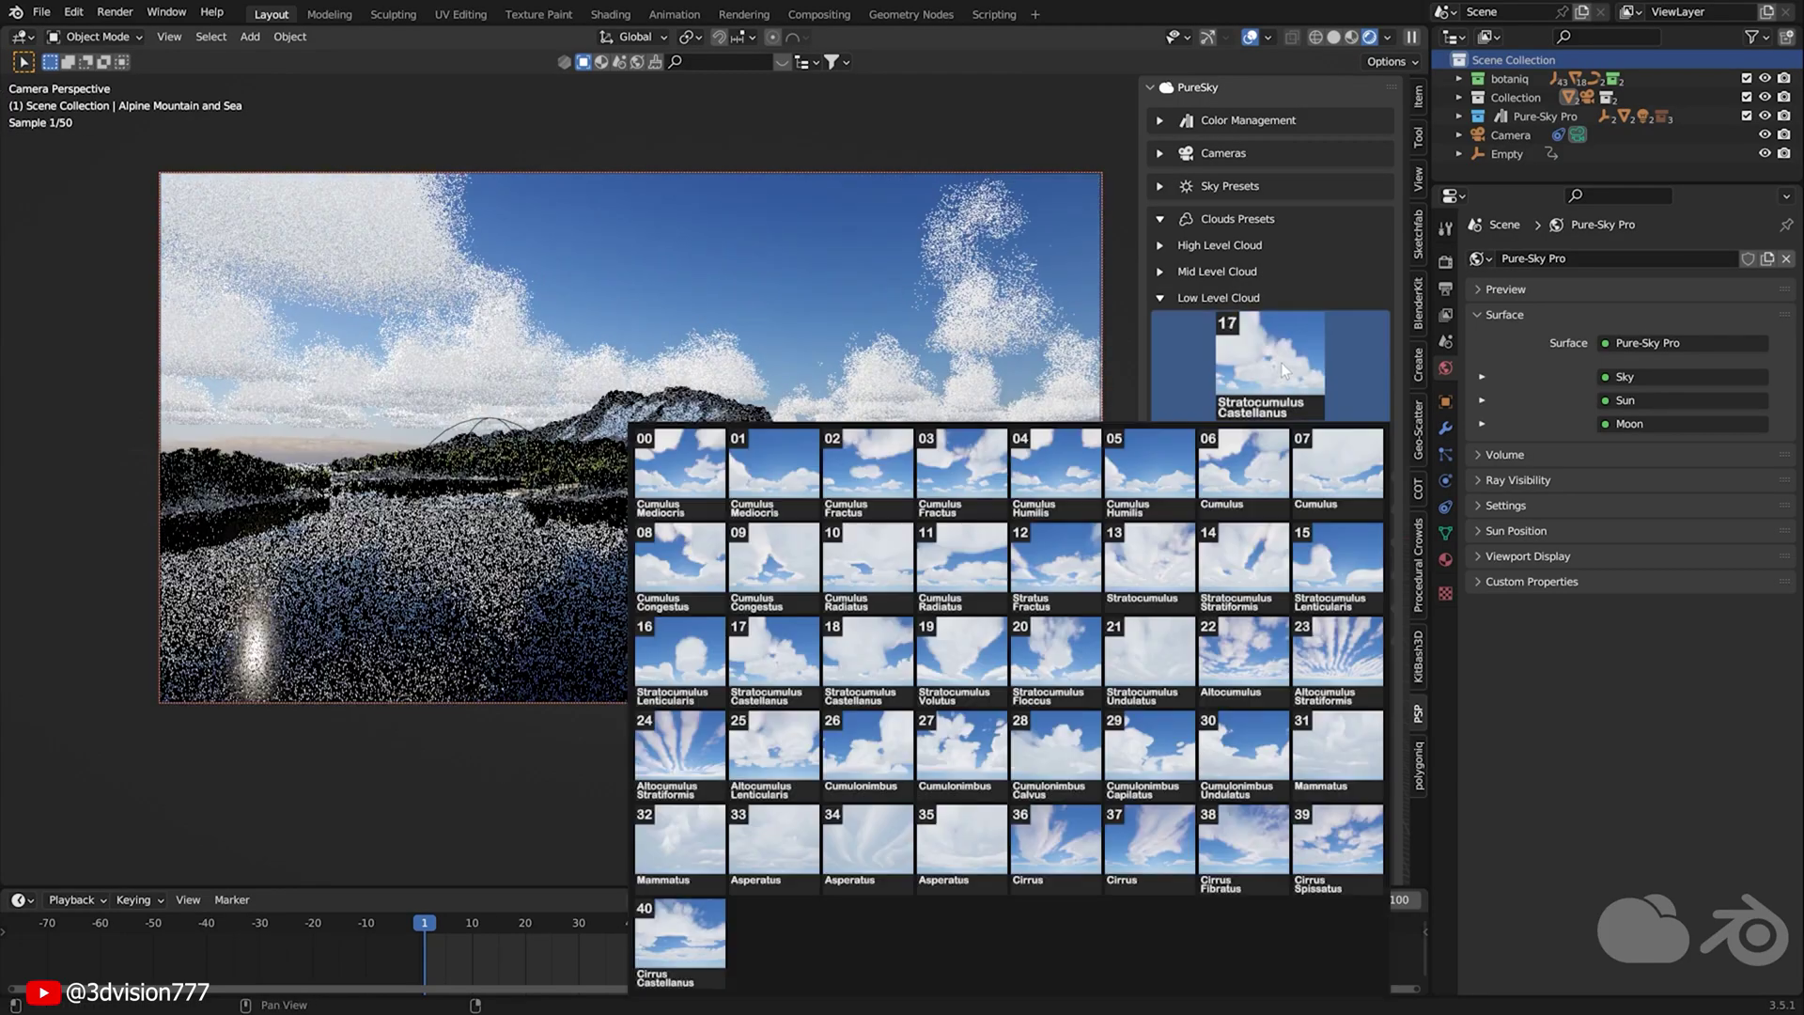
# Apply Cumulonimbus Undulatus and Cumulus 06 clouds, and make the day cloud colour a more saturated blue.
pyautogui.click(1346, 665)
pyautogui.click(1271, 362)
pyautogui.click(1244, 752)
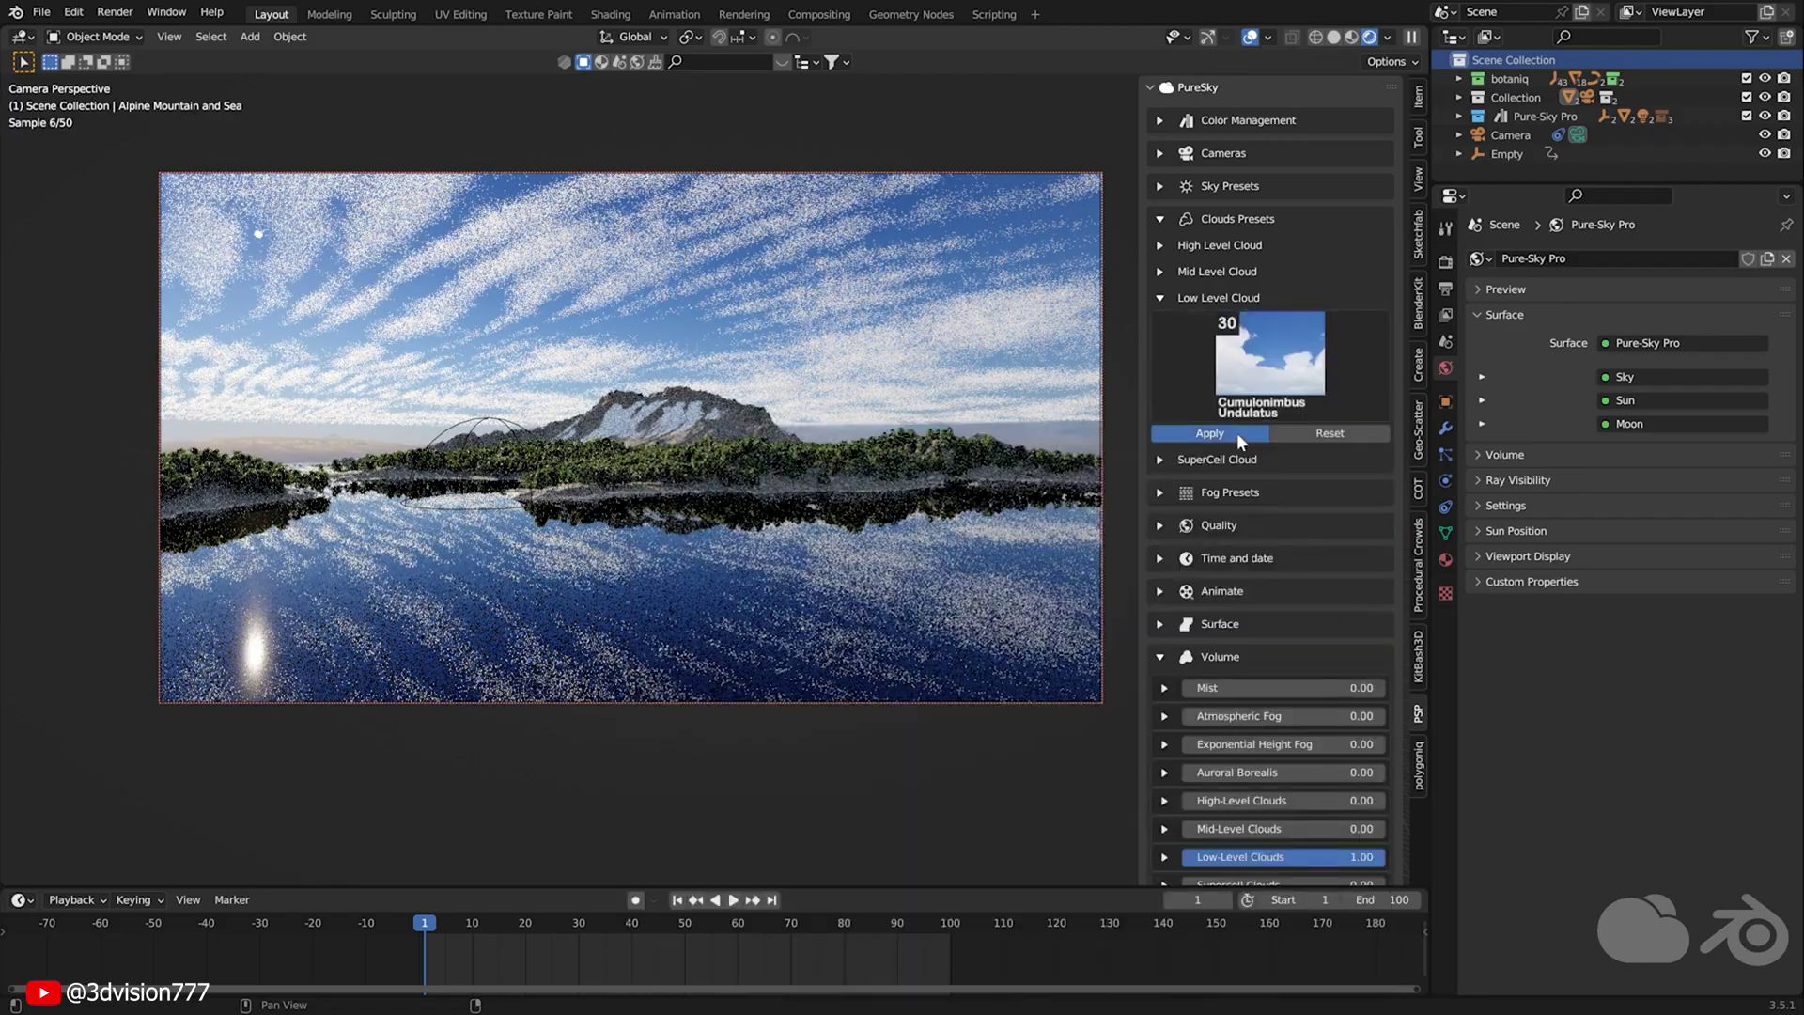
pyautogui.click(1272, 368)
pyautogui.click(1226, 434)
pyautogui.click(1272, 368)
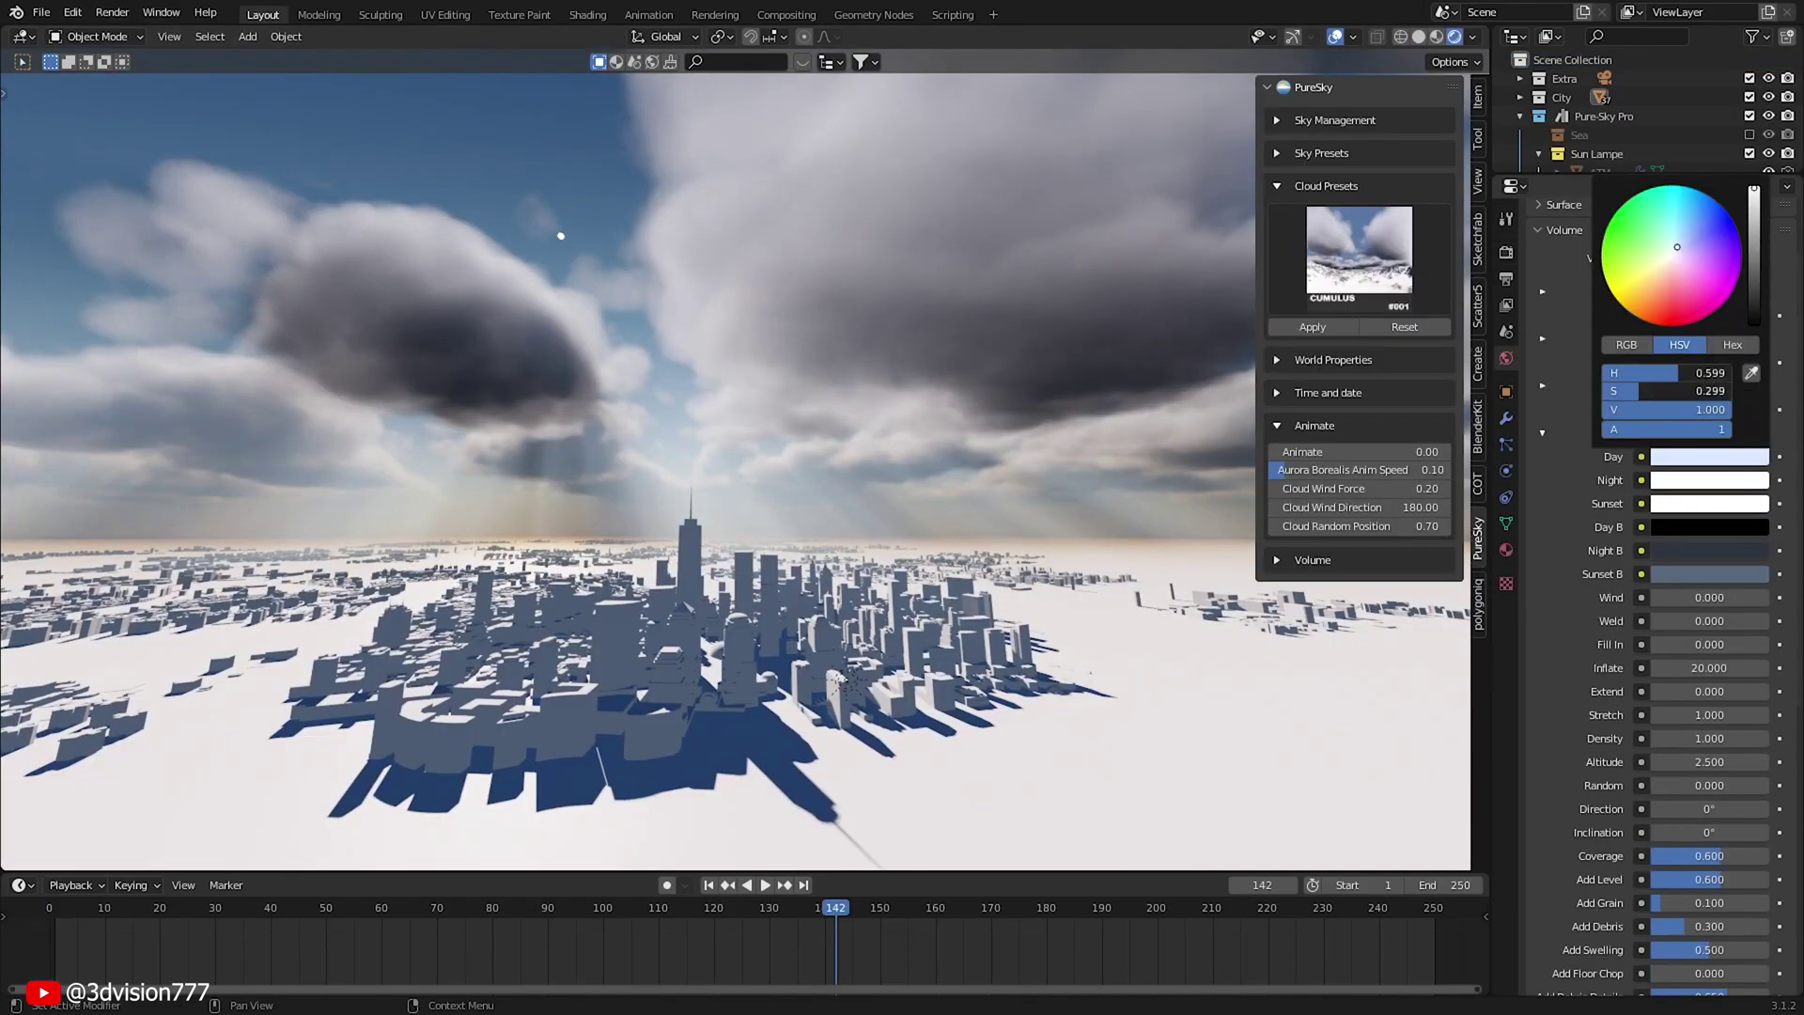
pyautogui.moveTo(1669, 391); pyautogui.dragTo(1691, 391)
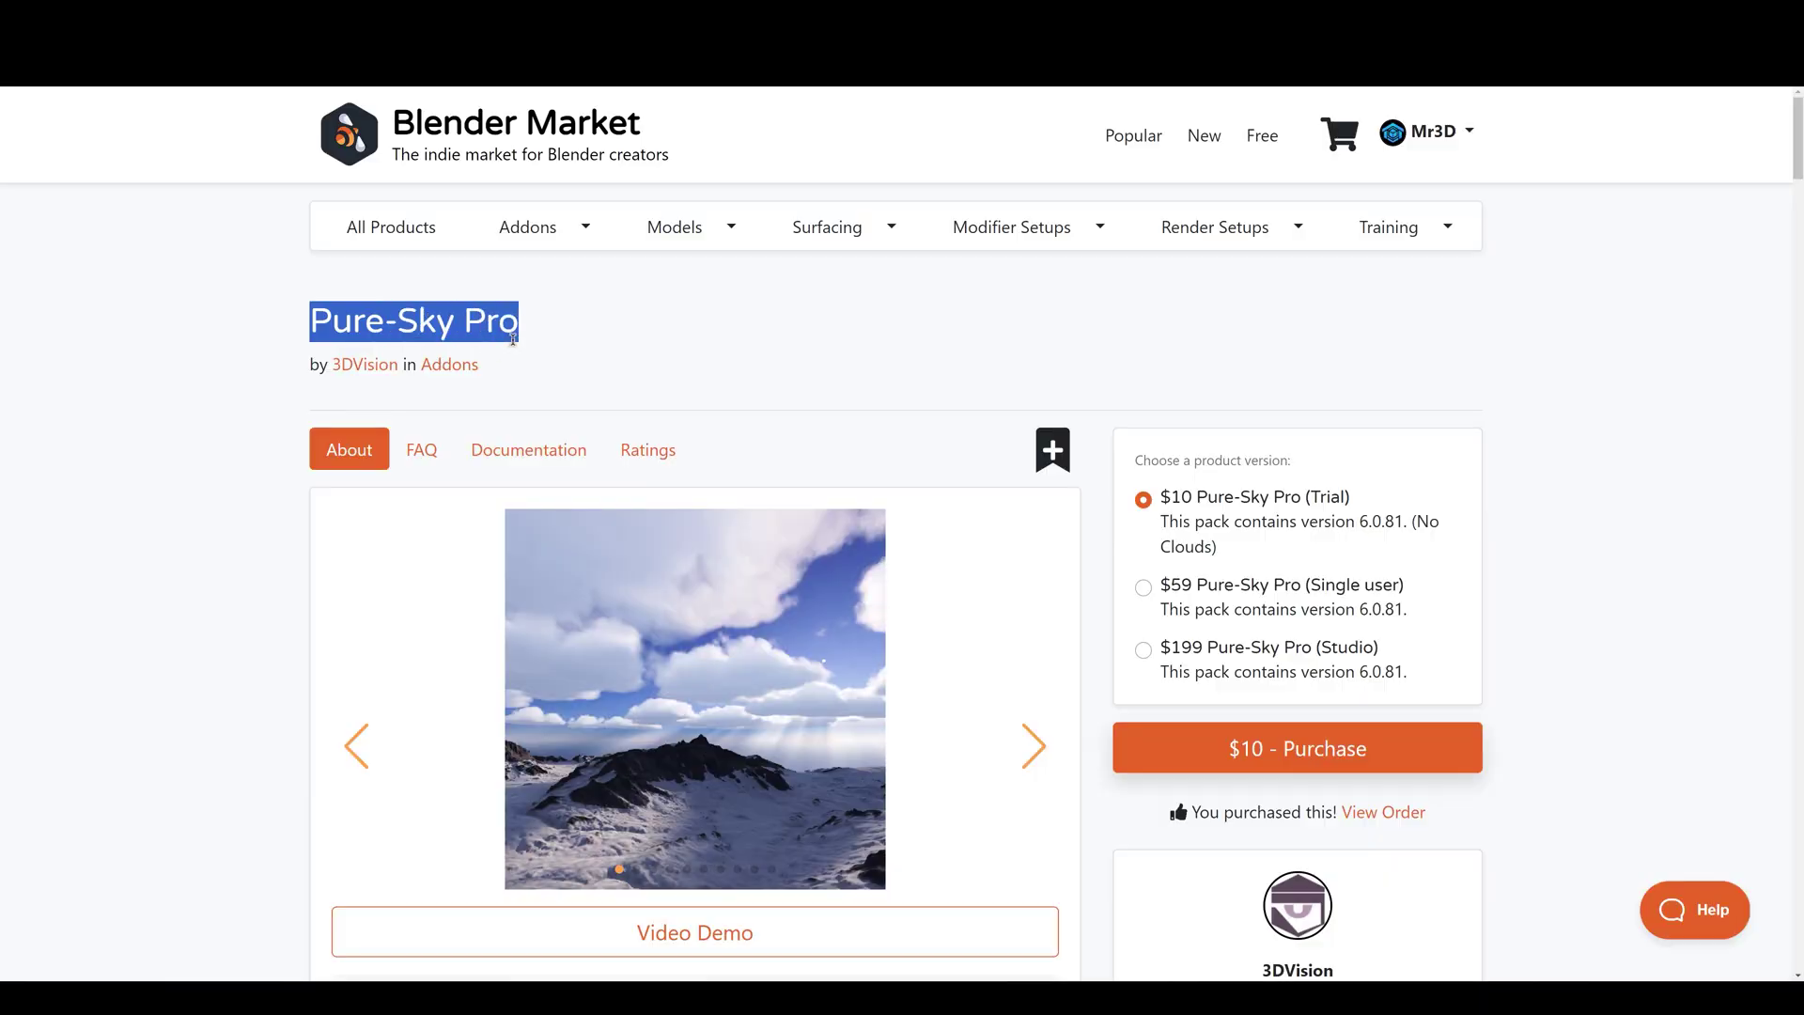
# Scroll the Pure-Sky Pro page down to the Clouds presets and Cloud animation sections.
pyautogui.scroll(-20, 1580, 428)
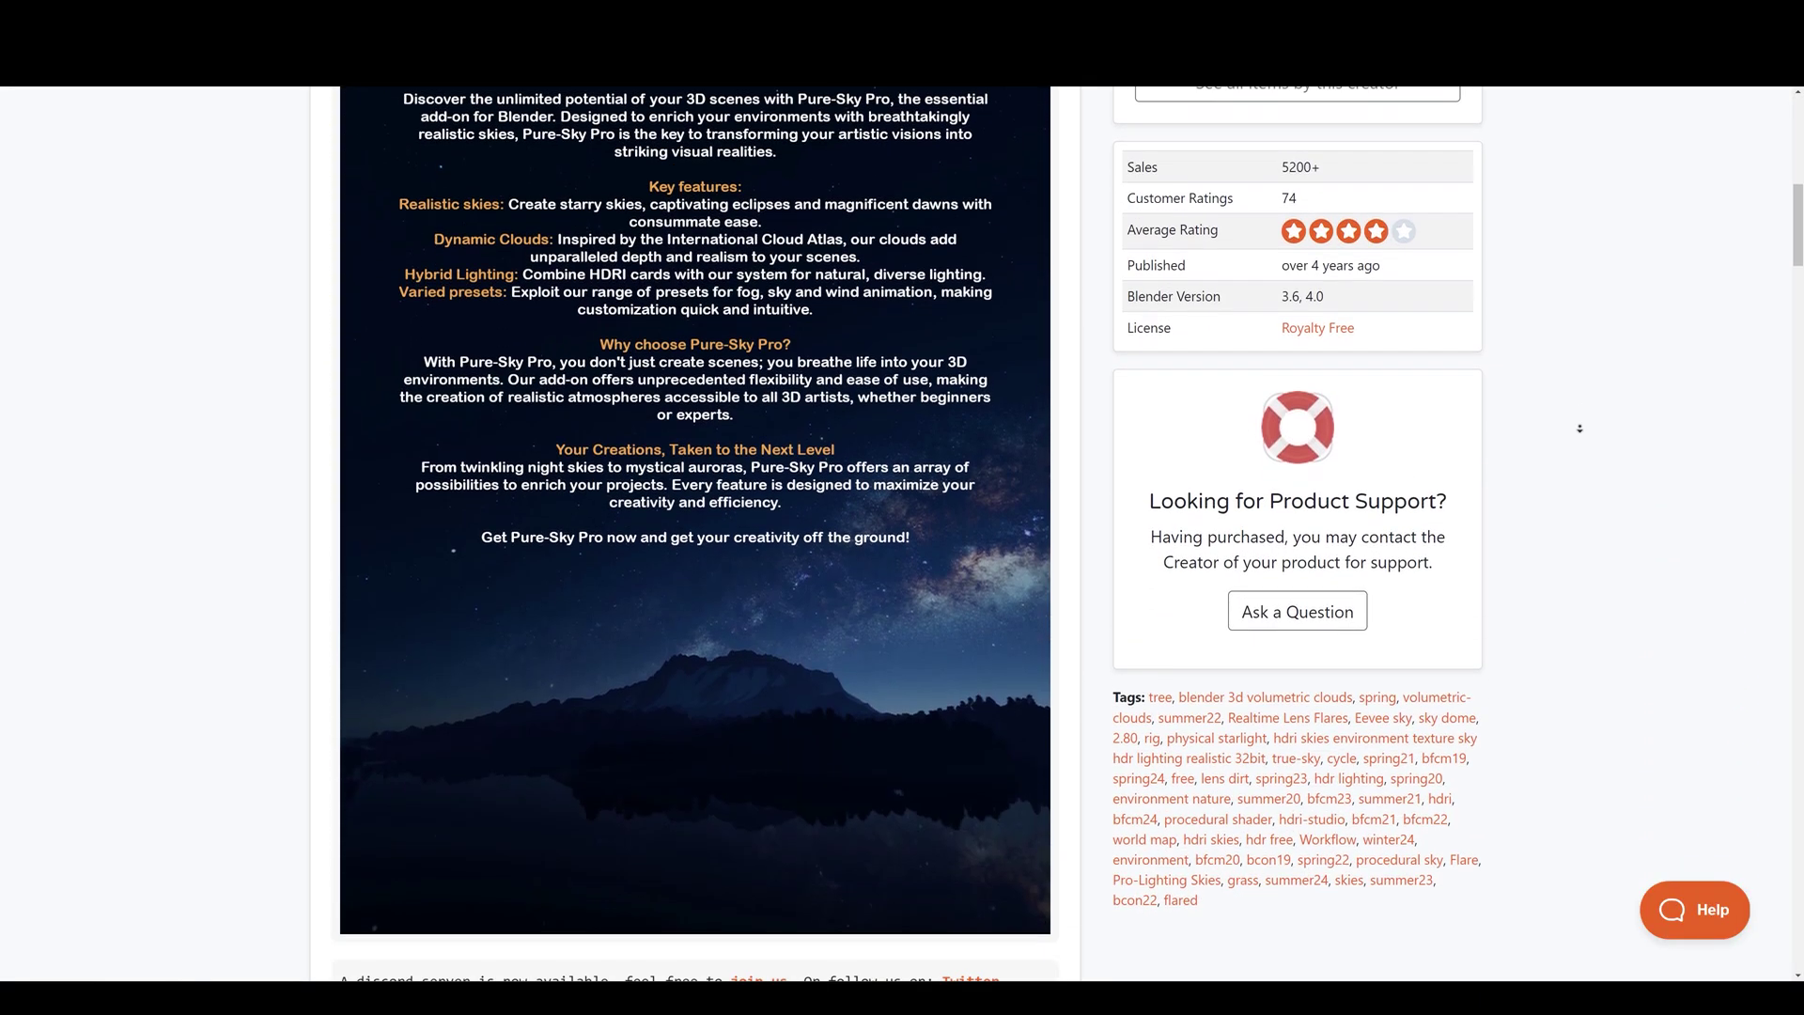
pyautogui.scroll(-20, 1580, 429)
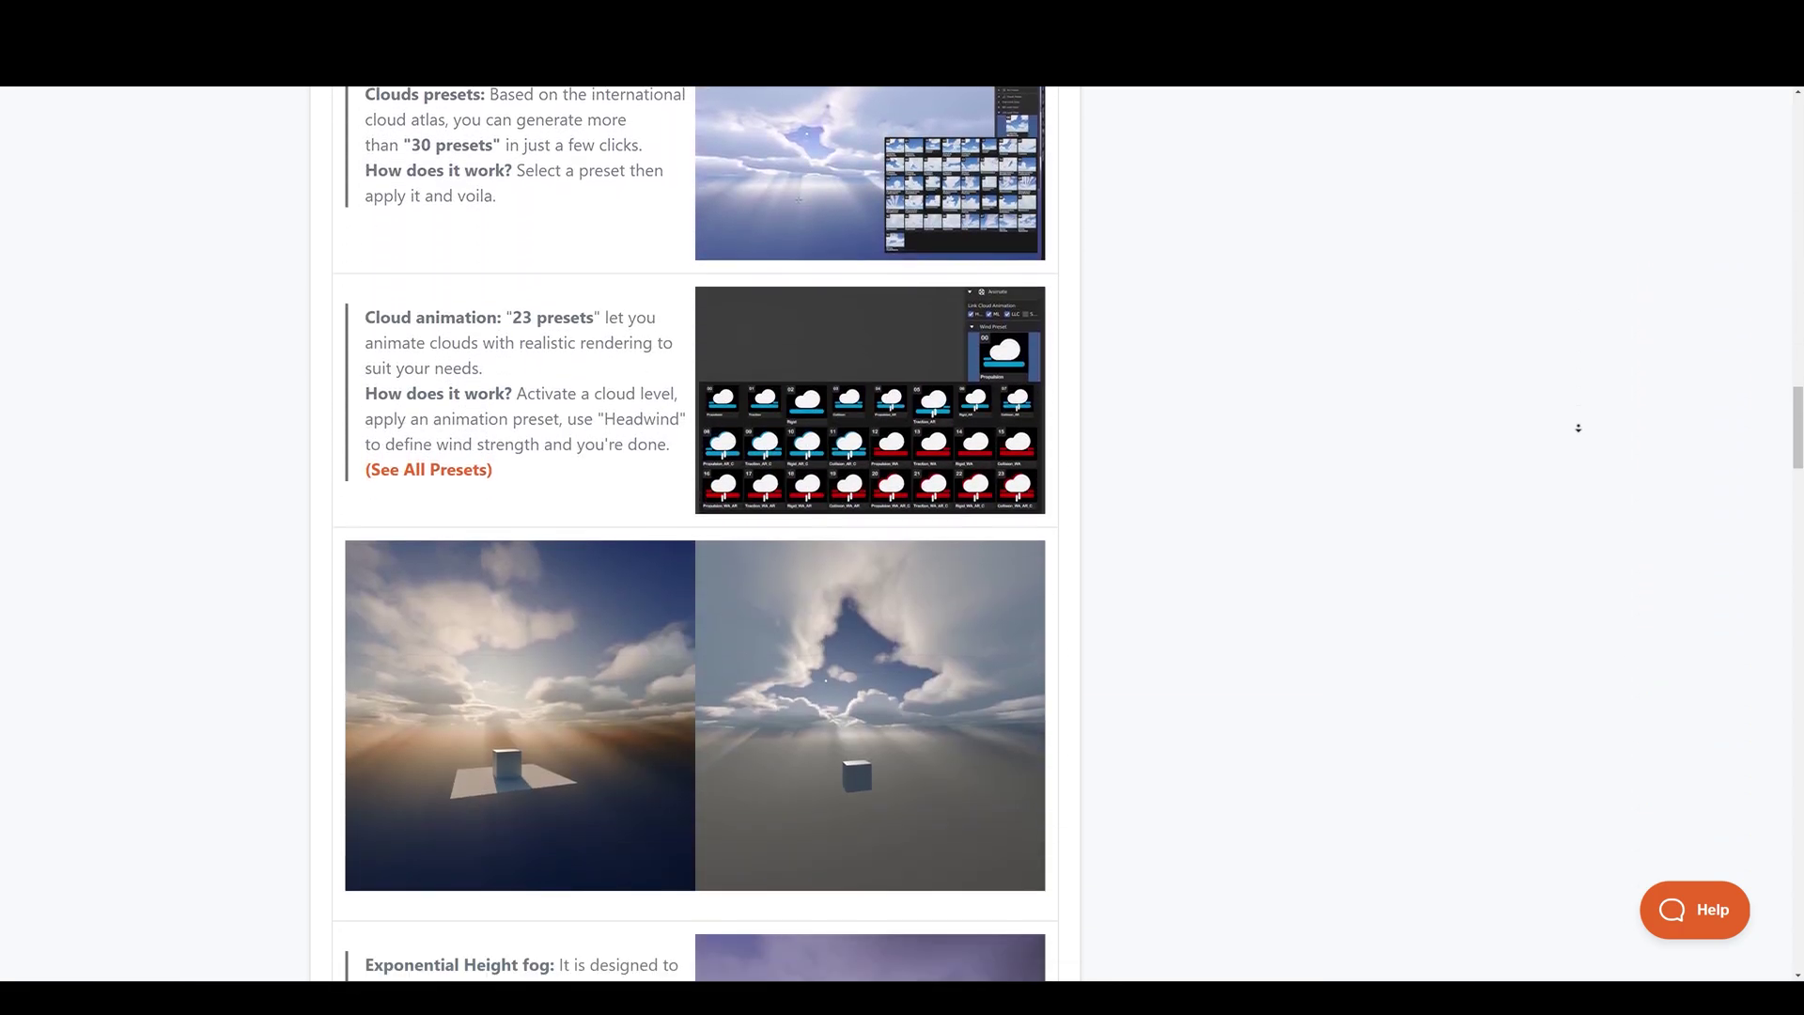
pyautogui.scroll(-20, 1578, 428)
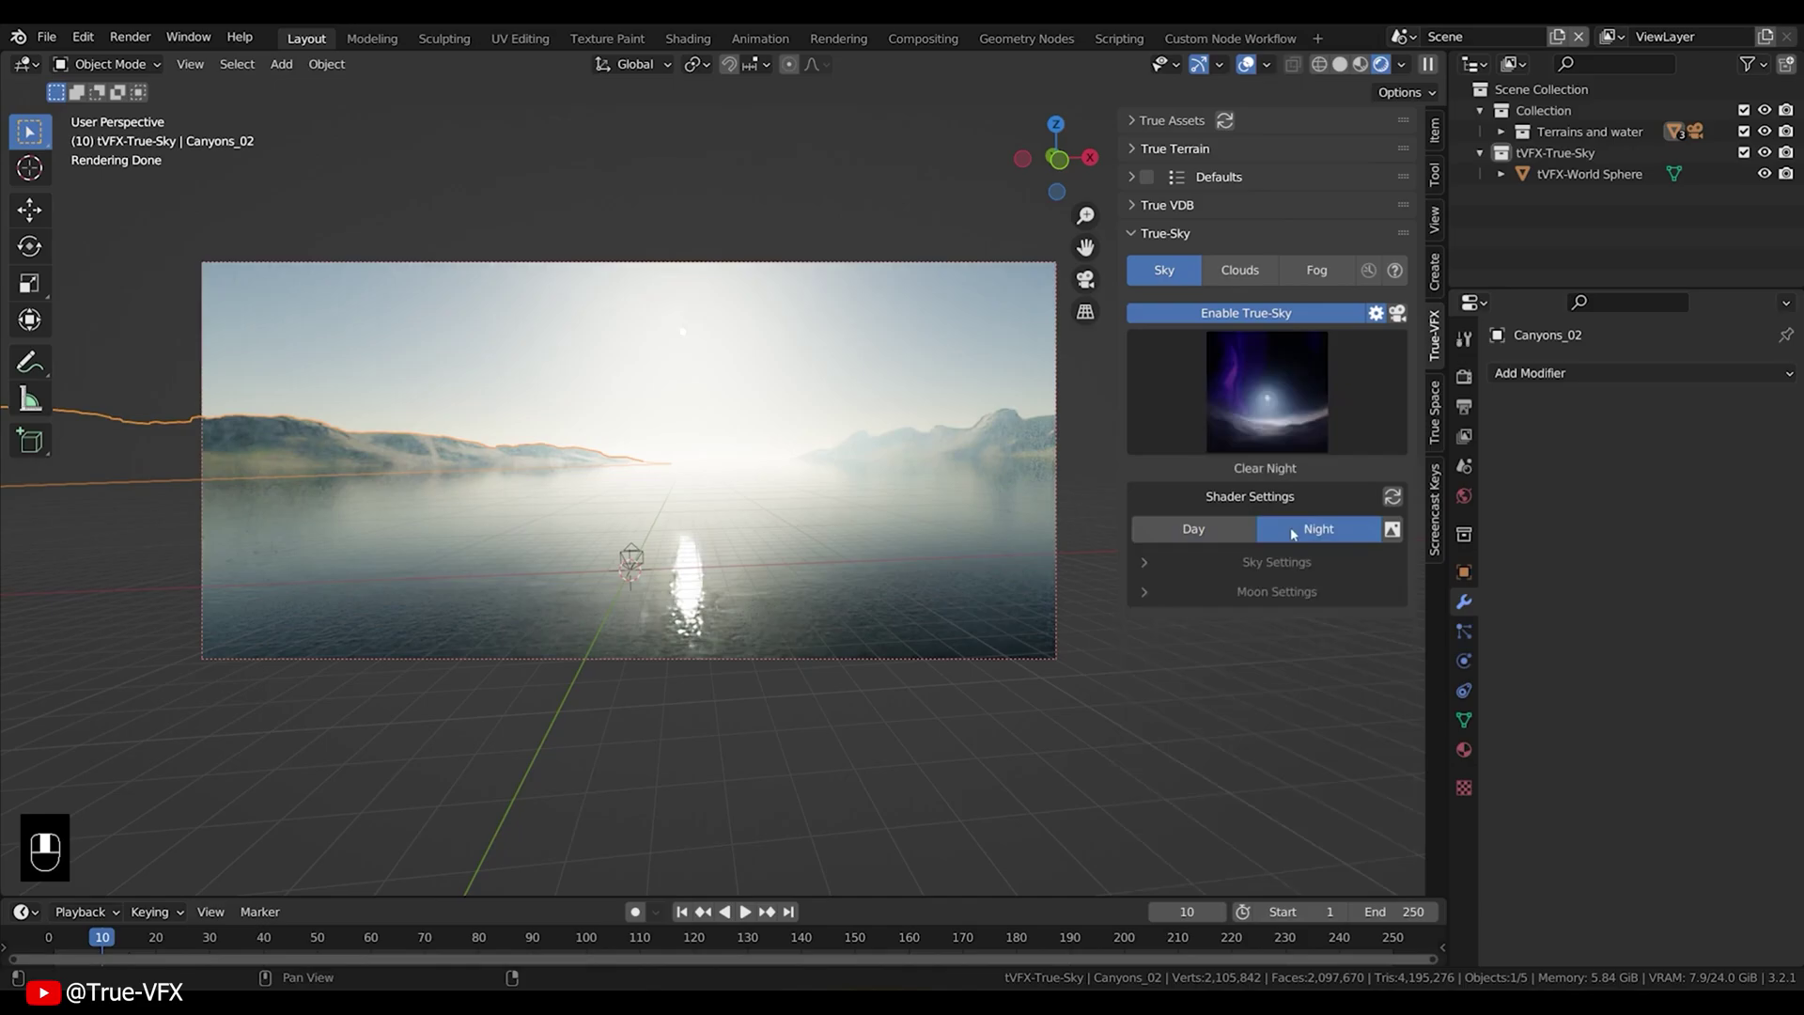
# Toggle True-Sky between Day and Night and leave the True-Sol Height at 0.
pyautogui.click(1193, 528)
pyautogui.scroll(-2, 1195, 578)
pyautogui.click(1321, 448)
pyautogui.moveTo(1302, 598); pyautogui.dragTo(1202, 592)
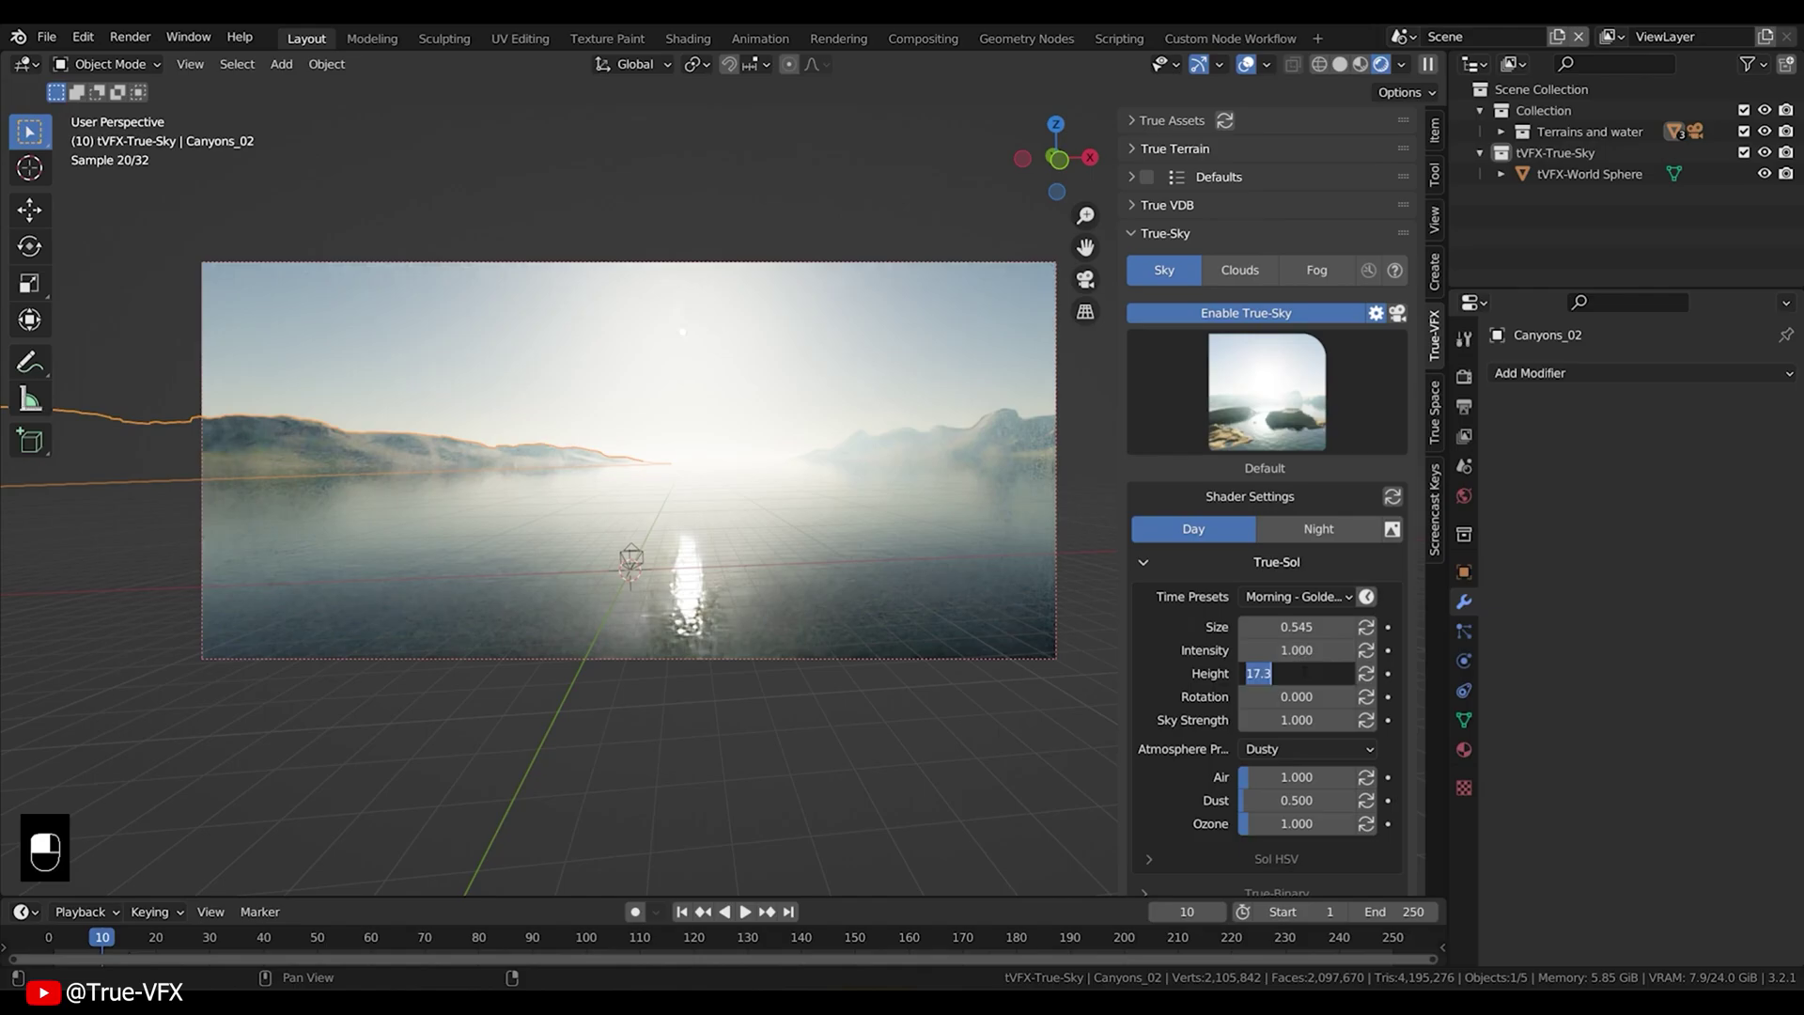
pyautogui.press('Escape')
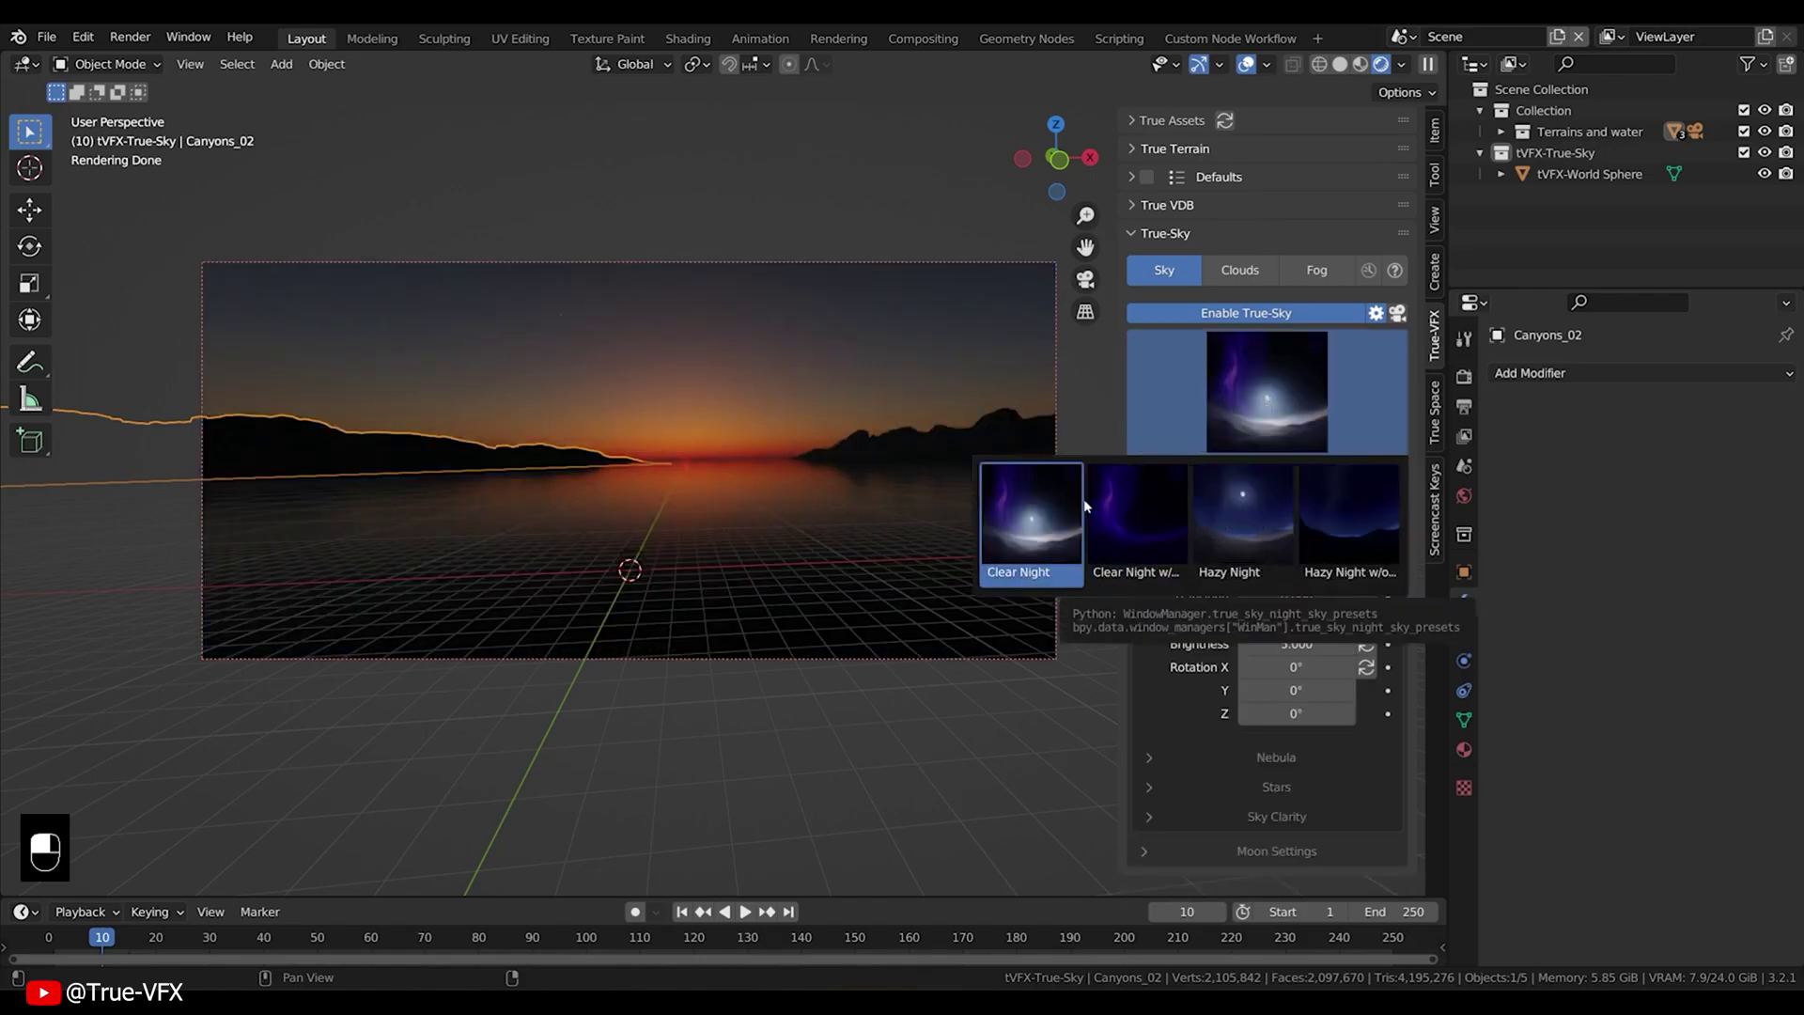
# Apply the True-Sky Clear Night preset and expand its Nebula, Stars and Sky Clarity settings.
pyautogui.click(1081, 512)
pyautogui.click(1267, 392)
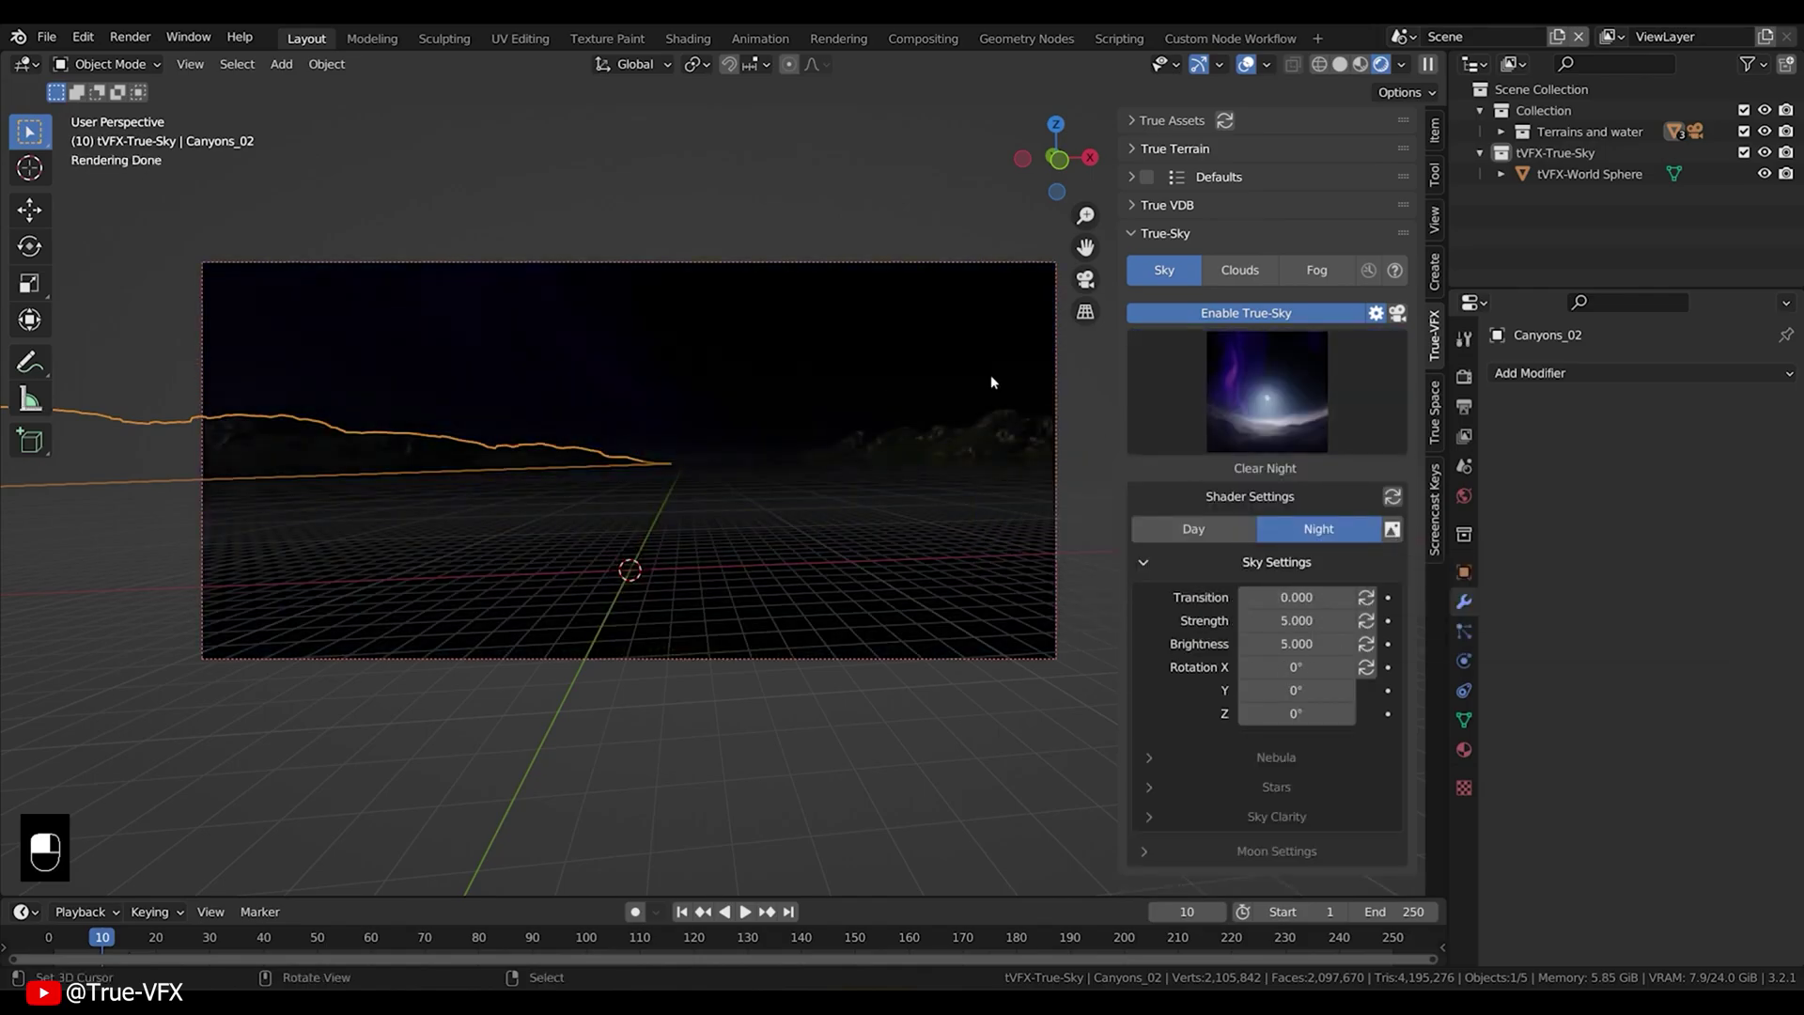
pyautogui.scroll(-4, 1279, 592)
pyautogui.click(1280, 590)
pyautogui.scroll(-1, 1282, 596)
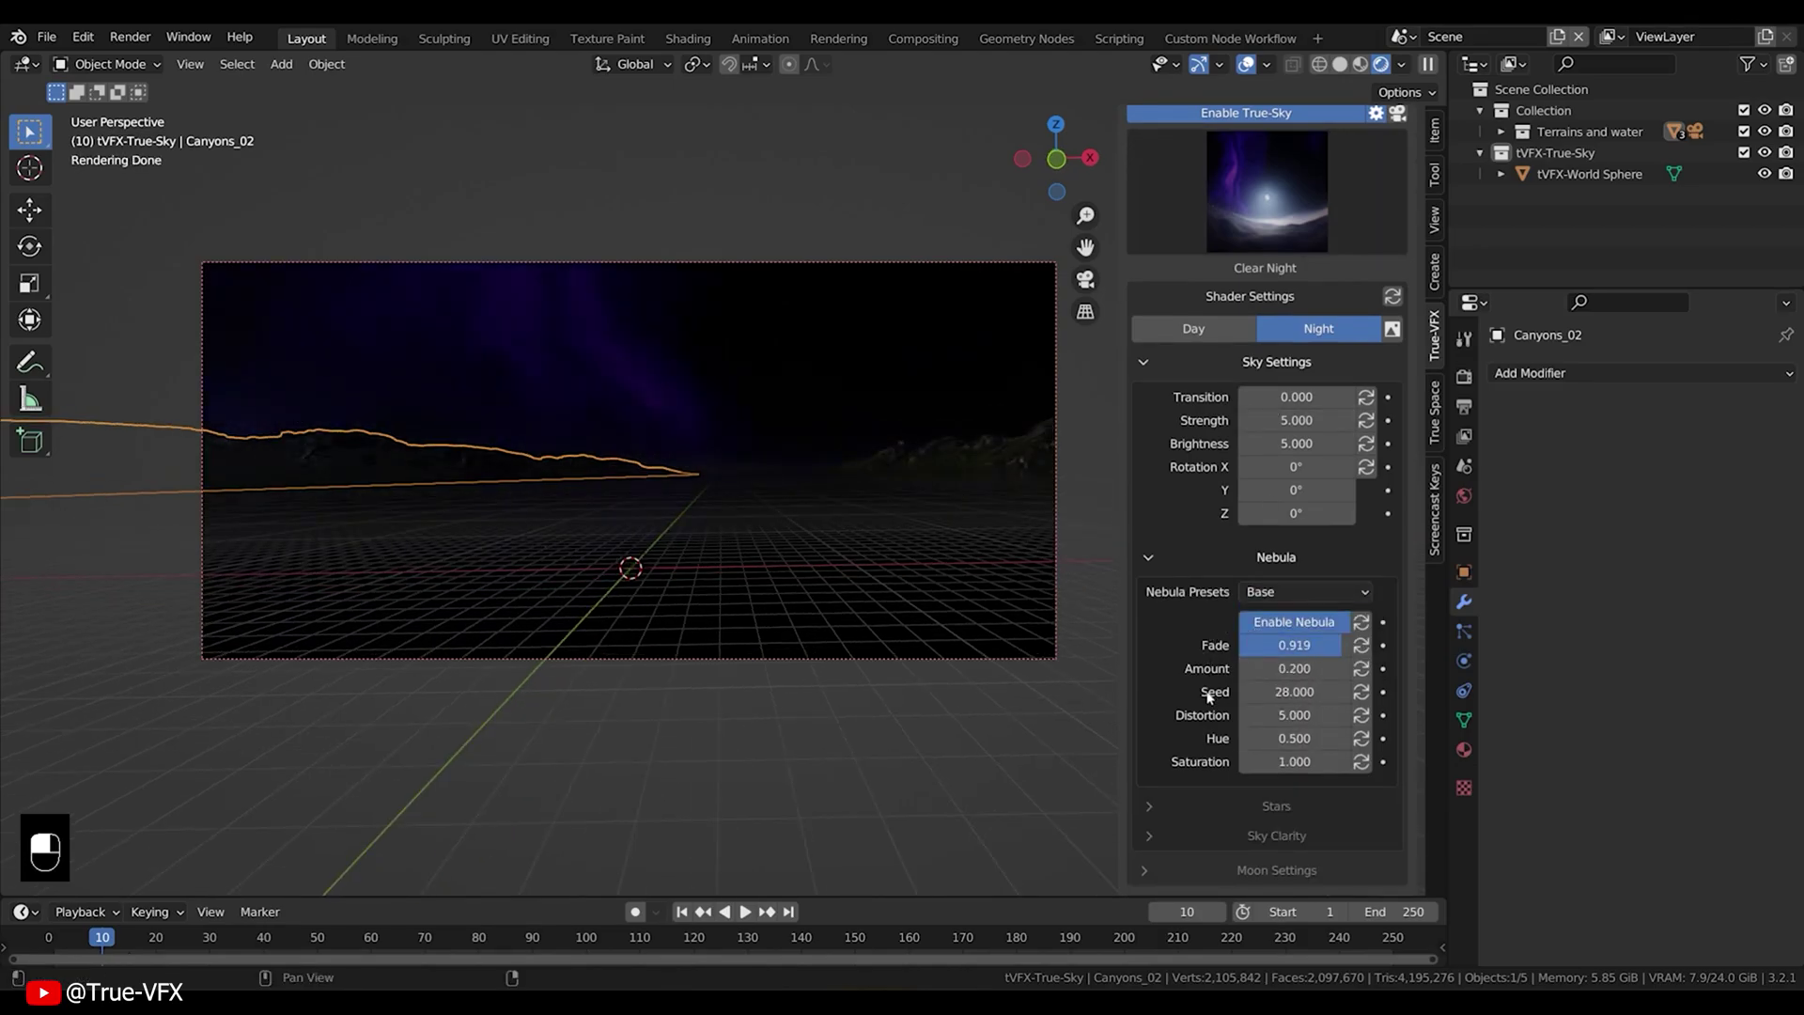
pyautogui.click(1195, 805)
pyautogui.scroll(-2, 1203, 752)
pyautogui.click(1306, 738)
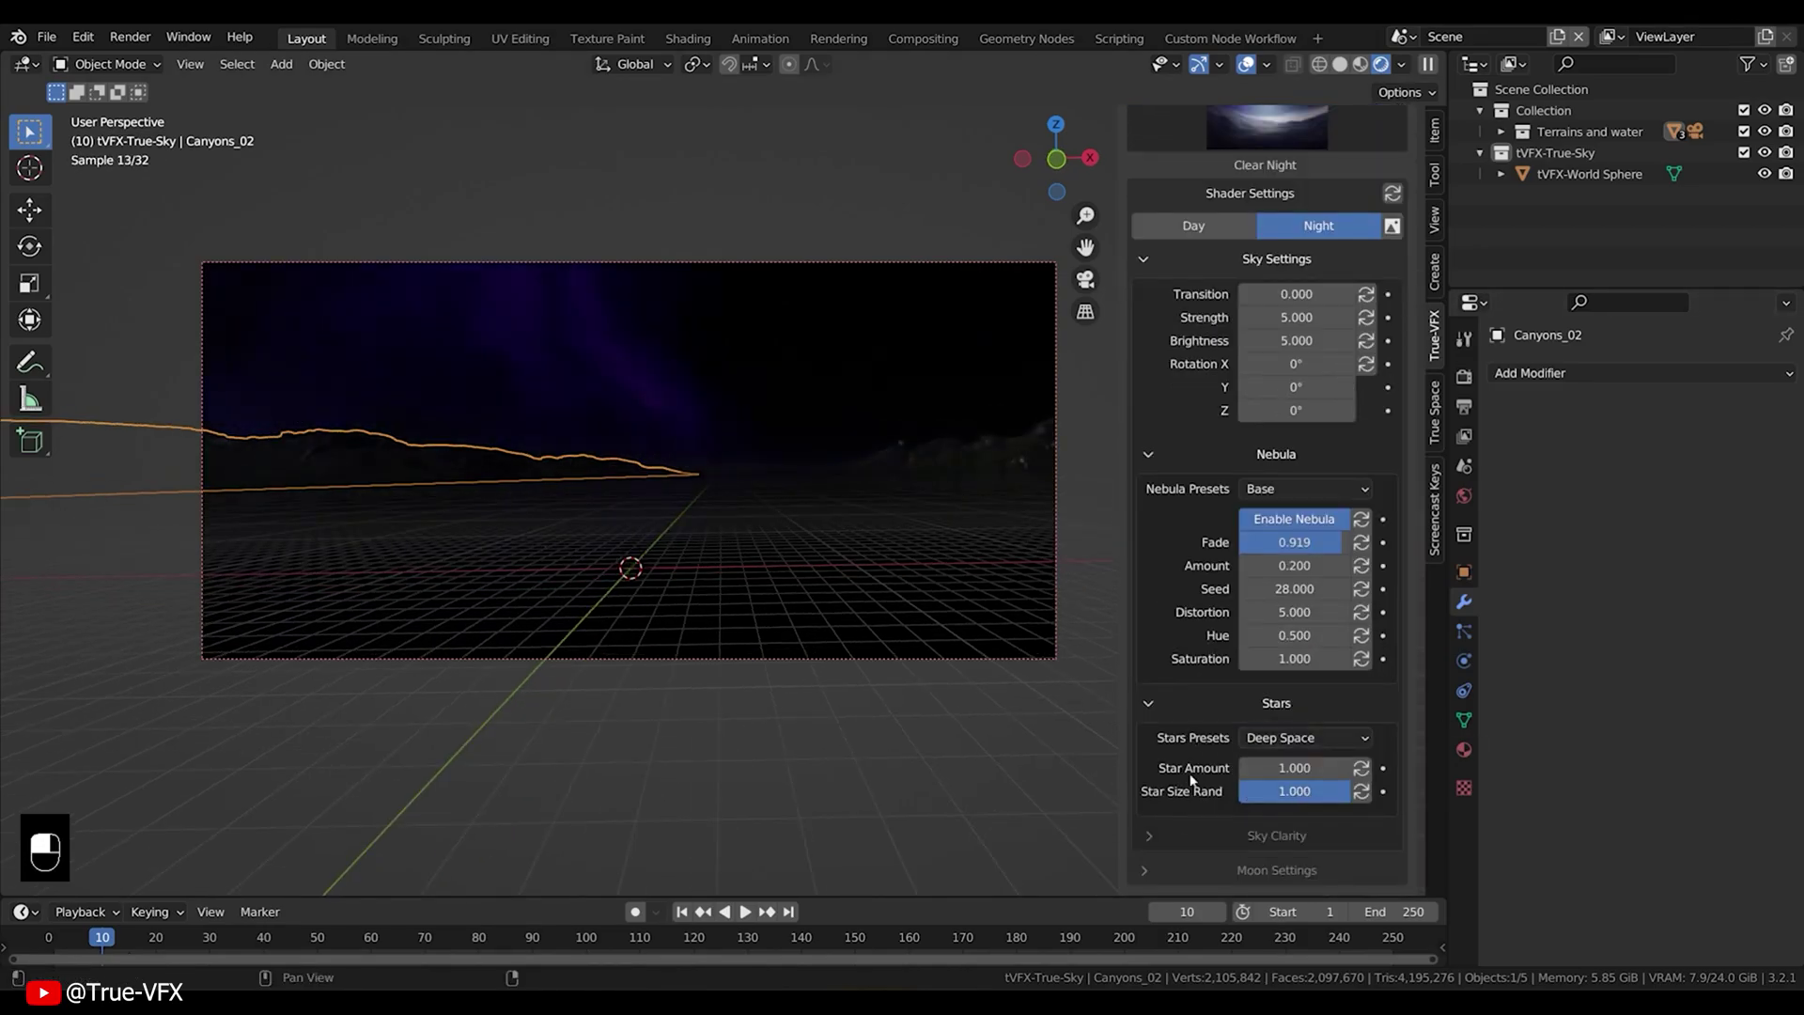
pyautogui.click(1194, 836)
pyautogui.scroll(-3, 1203, 808)
# Hide the viewport overlays and walk the camera round to frame the moon, then switch to Day.
pyautogui.hotkey('shift', 'alt', 'z')
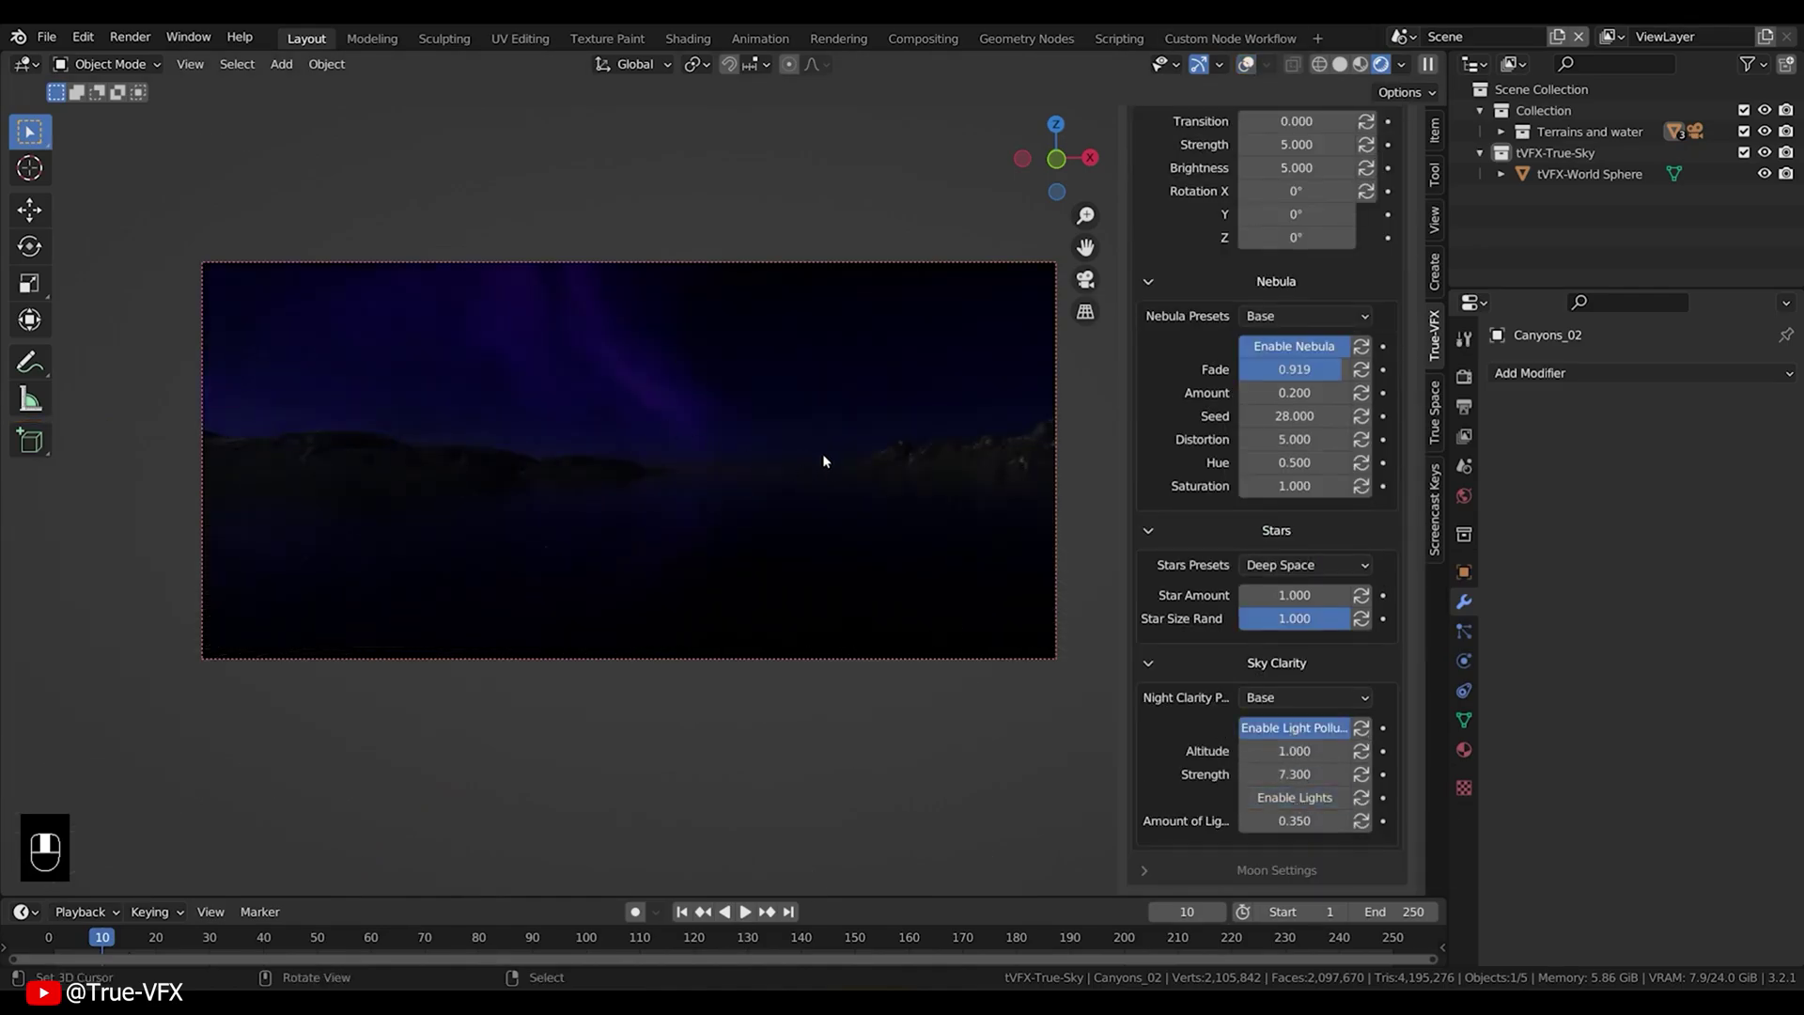
pyautogui.moveTo(990, 481); pyautogui.dragTo(793, 458, button='middle')
pyautogui.hotkey('shift', '`')
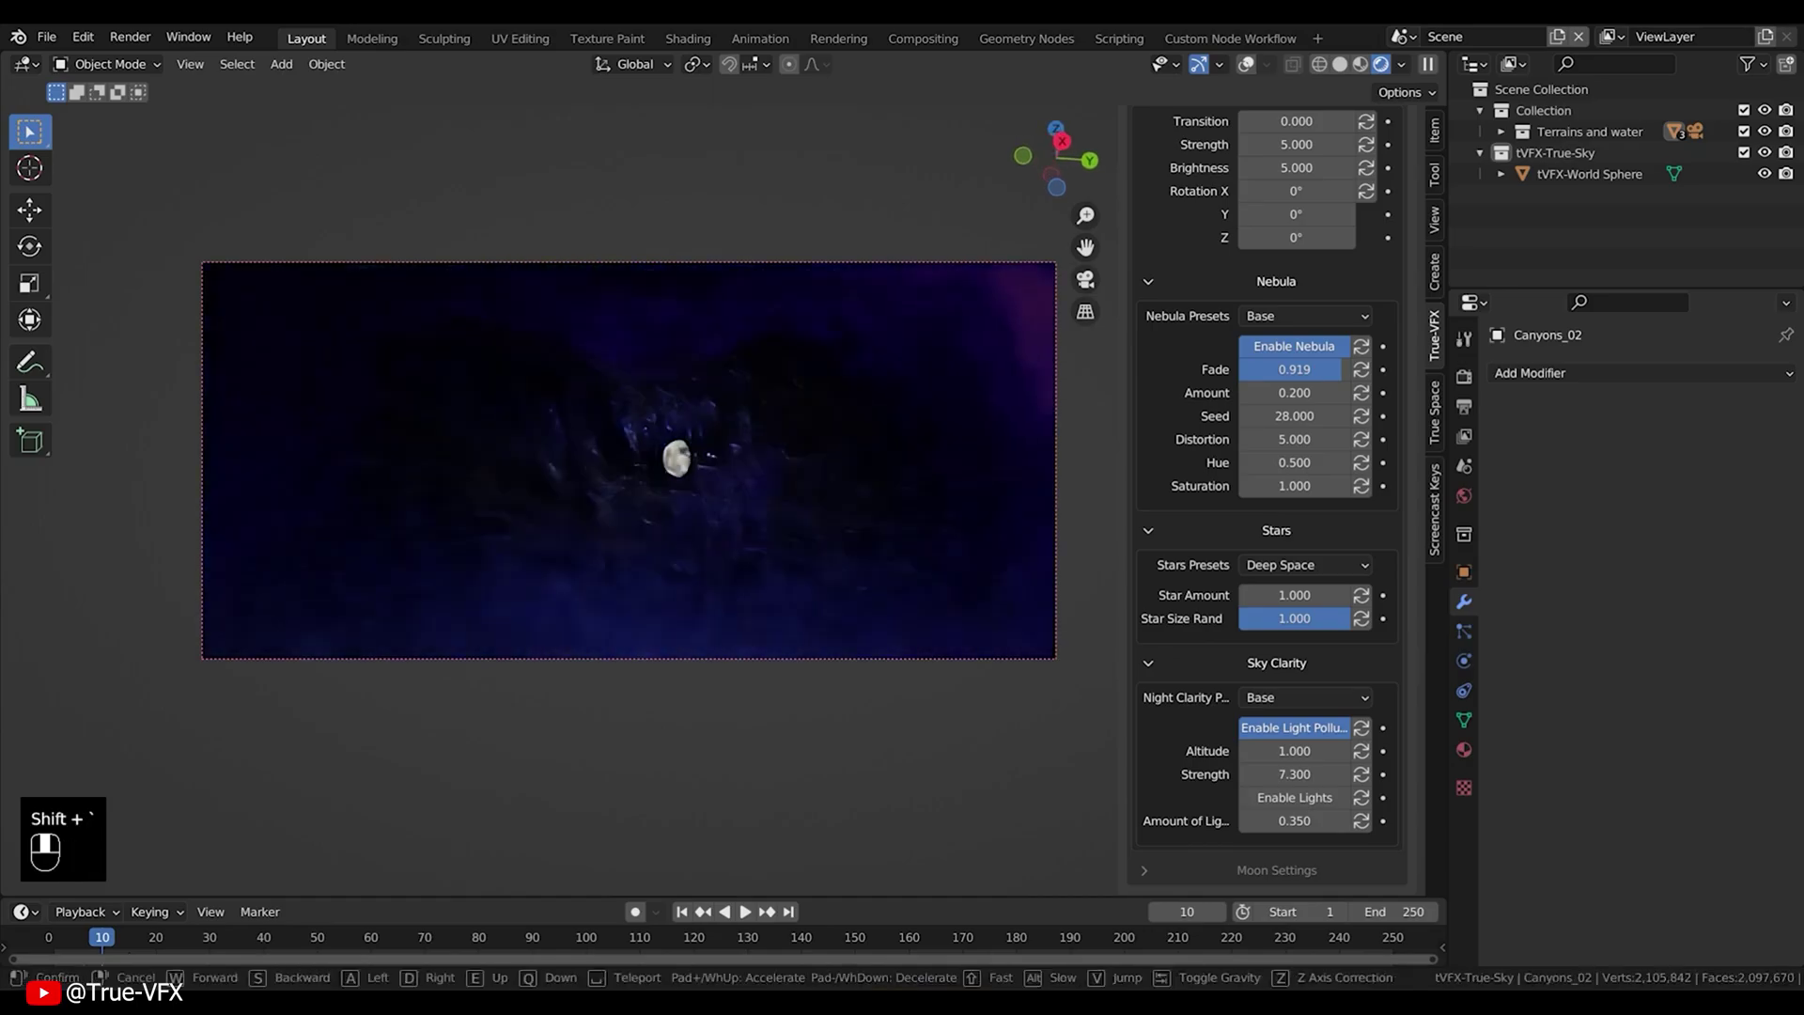
pyautogui.click(724, 492)
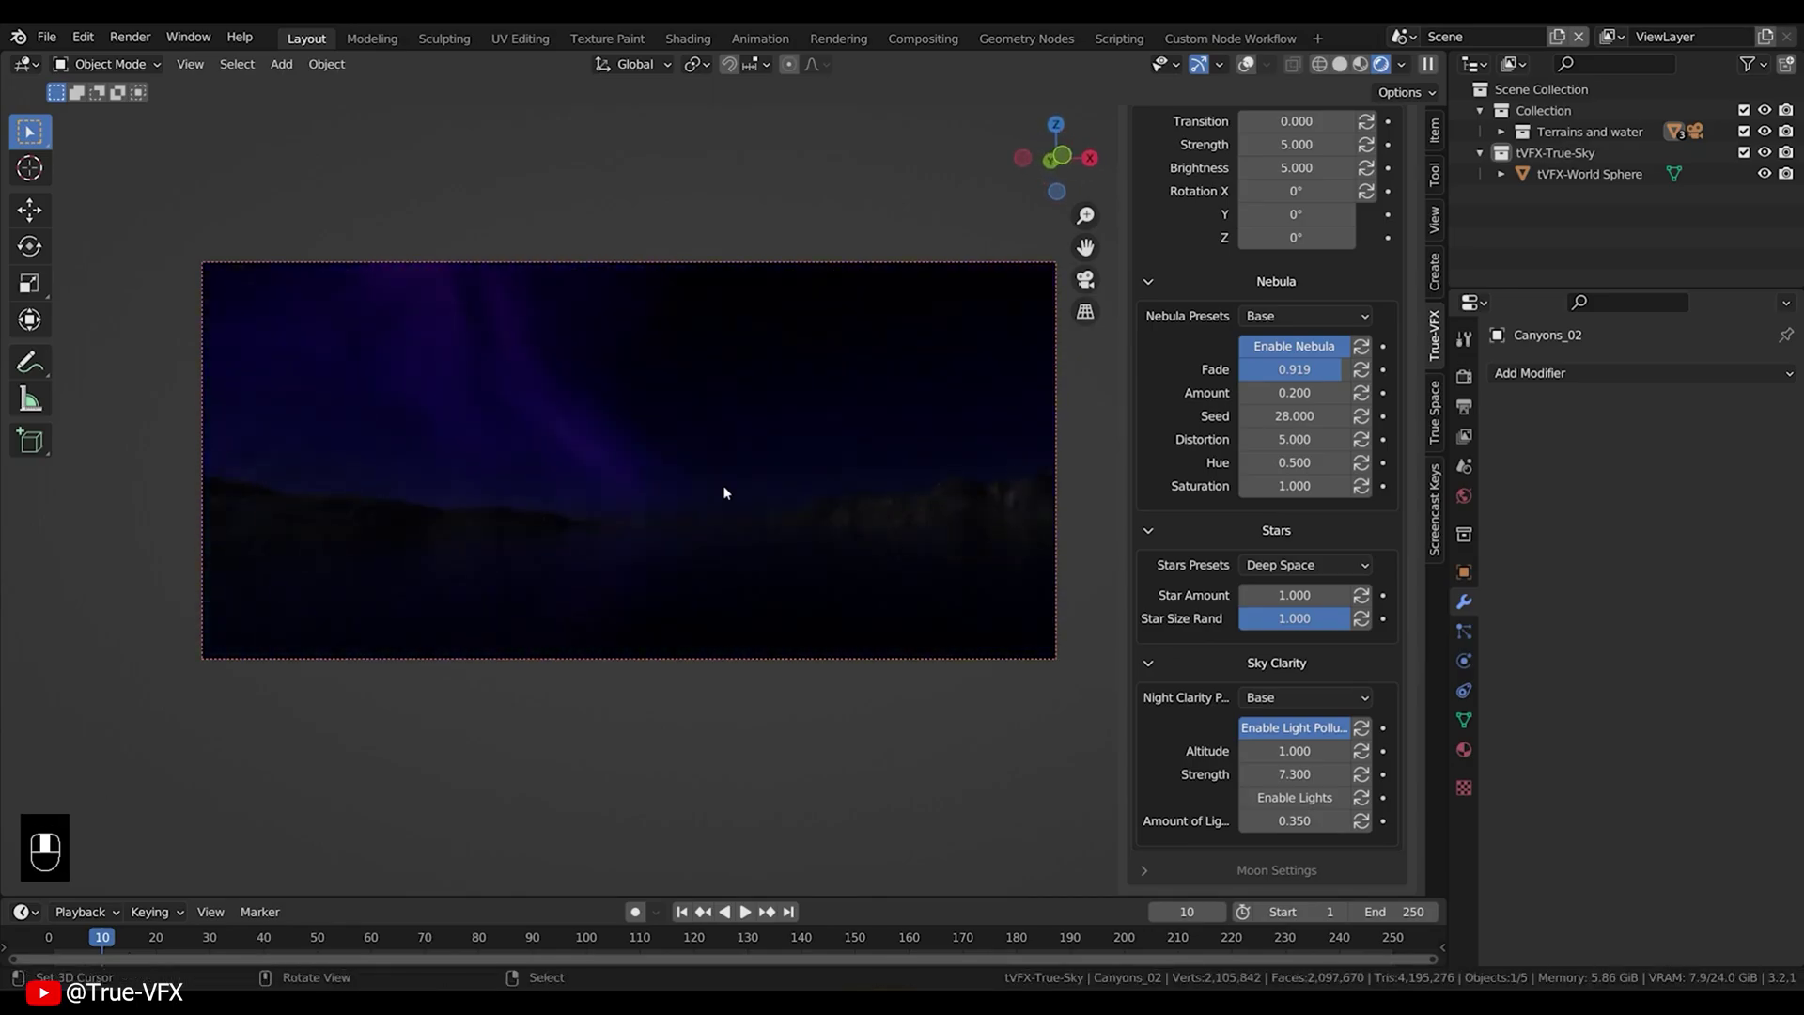
pyautogui.scroll(6, 1175, 541)
pyautogui.click(1191, 362)
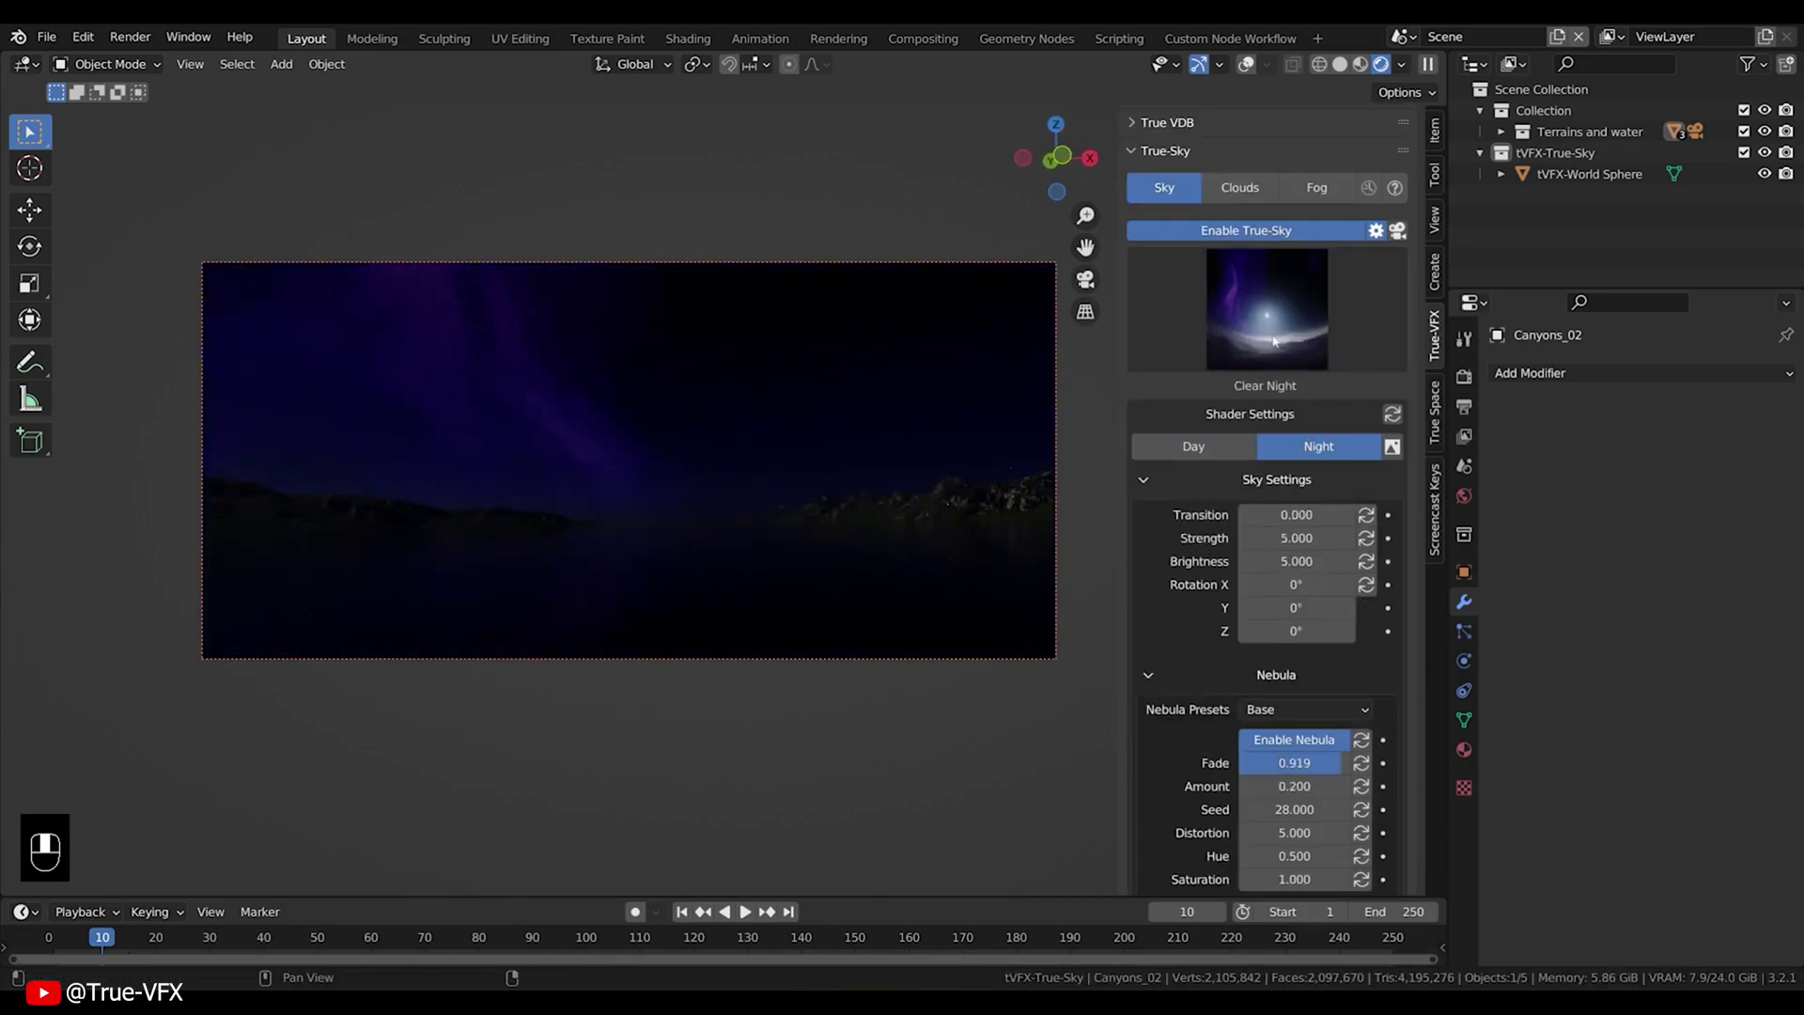
# Set the True-Sky day sun height to 0 for a sunset, comparing against Night.
pyautogui.click(1194, 447)
pyautogui.write('0')
pyautogui.press('Return')
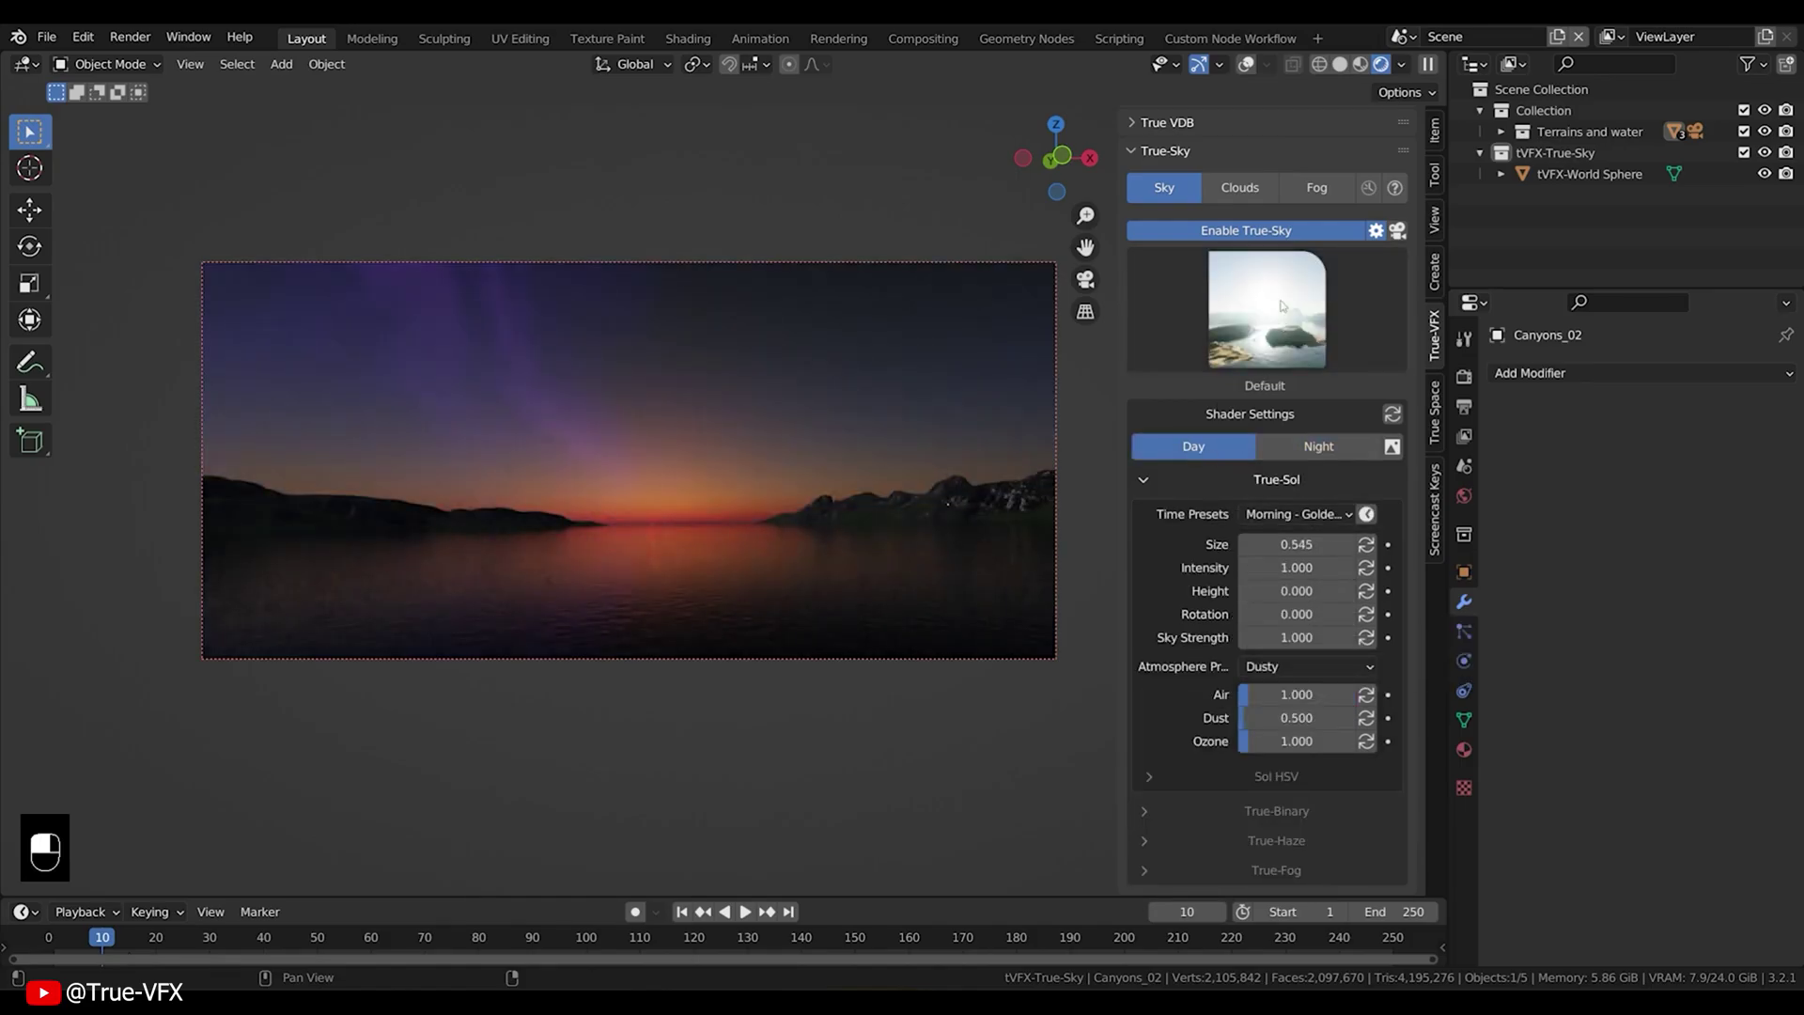
pyautogui.click(1268, 447)
pyautogui.click(1221, 448)
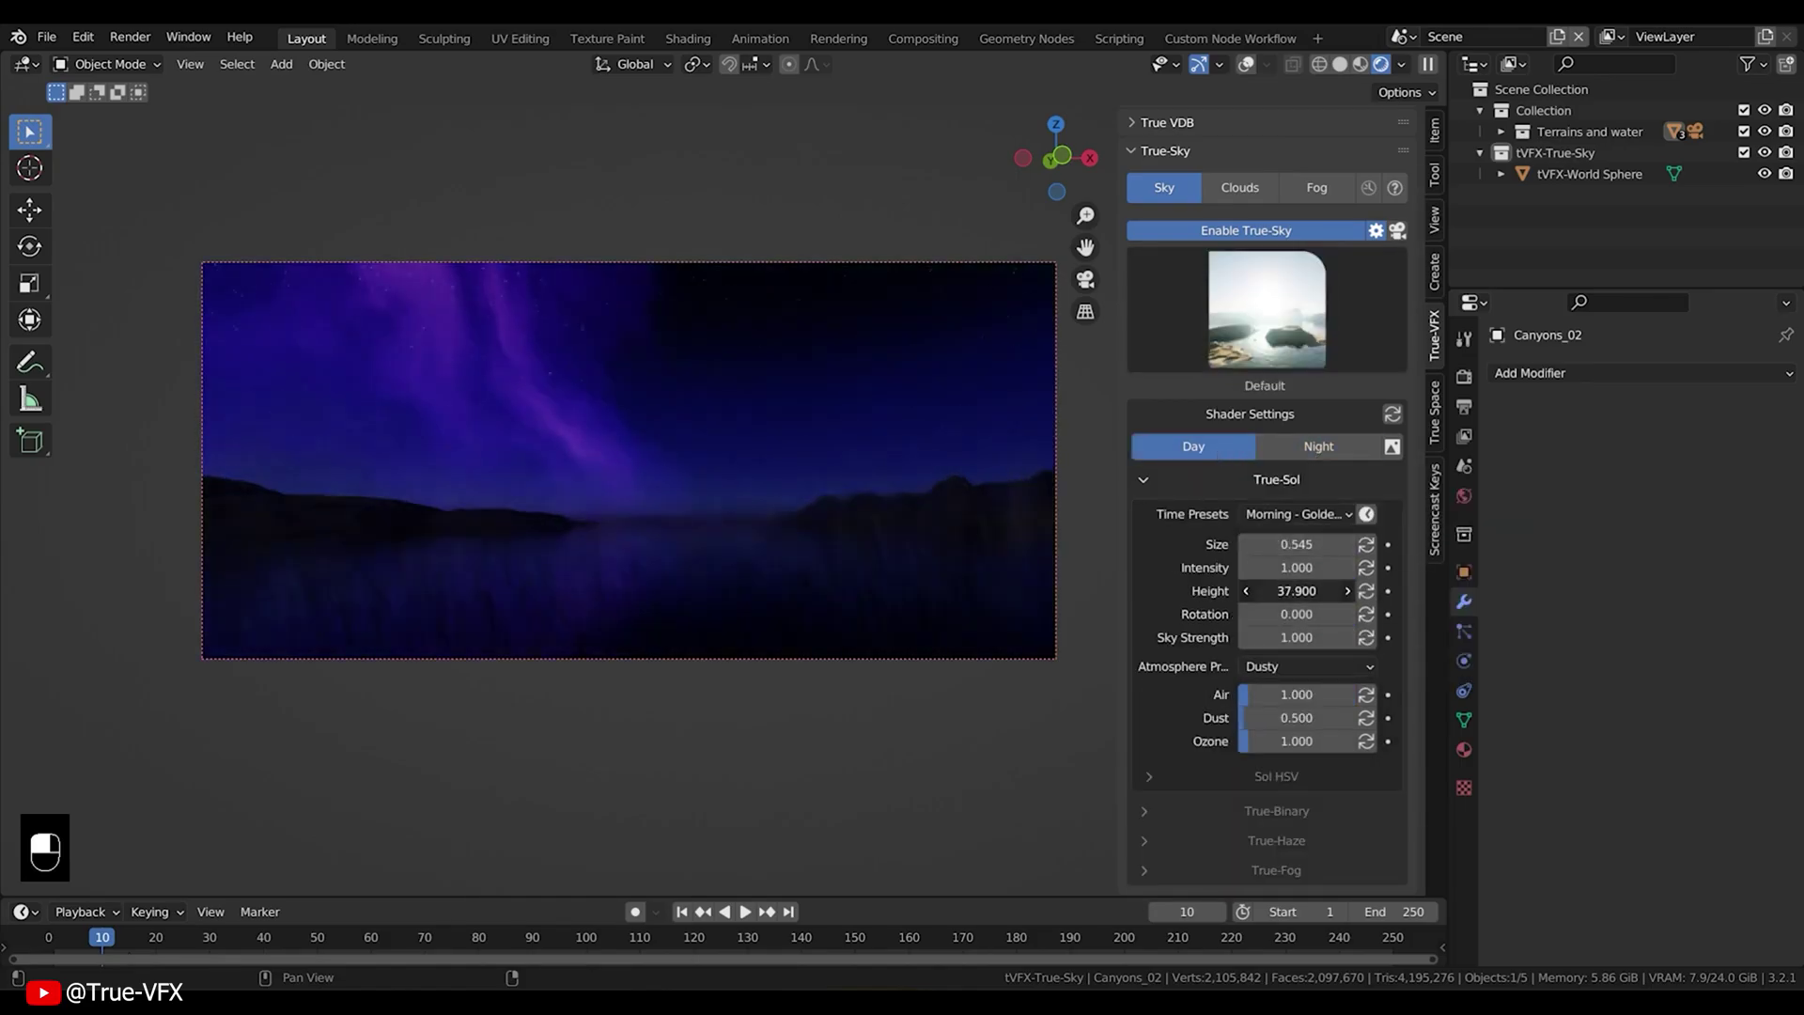
pyautogui.click(1213, 447)
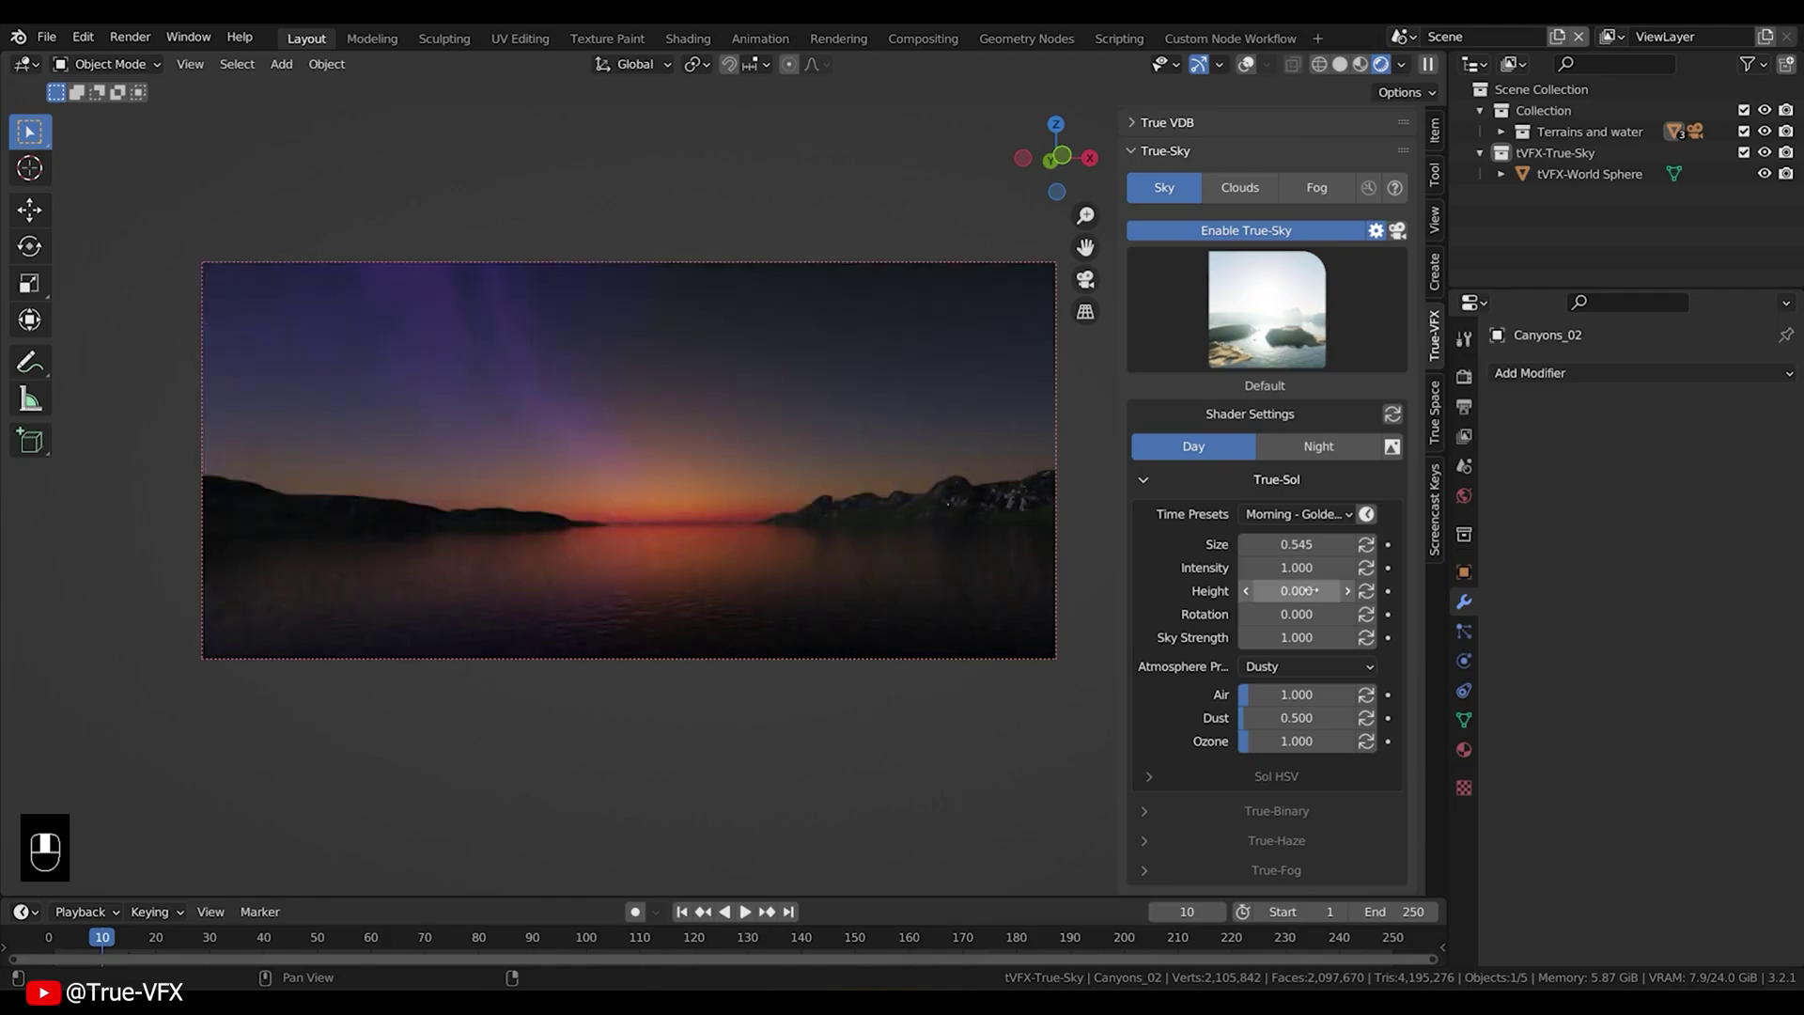
# Enable Camera Render Region in the Output properties to limit rendering to the camera.
pyautogui.press('KP_0')
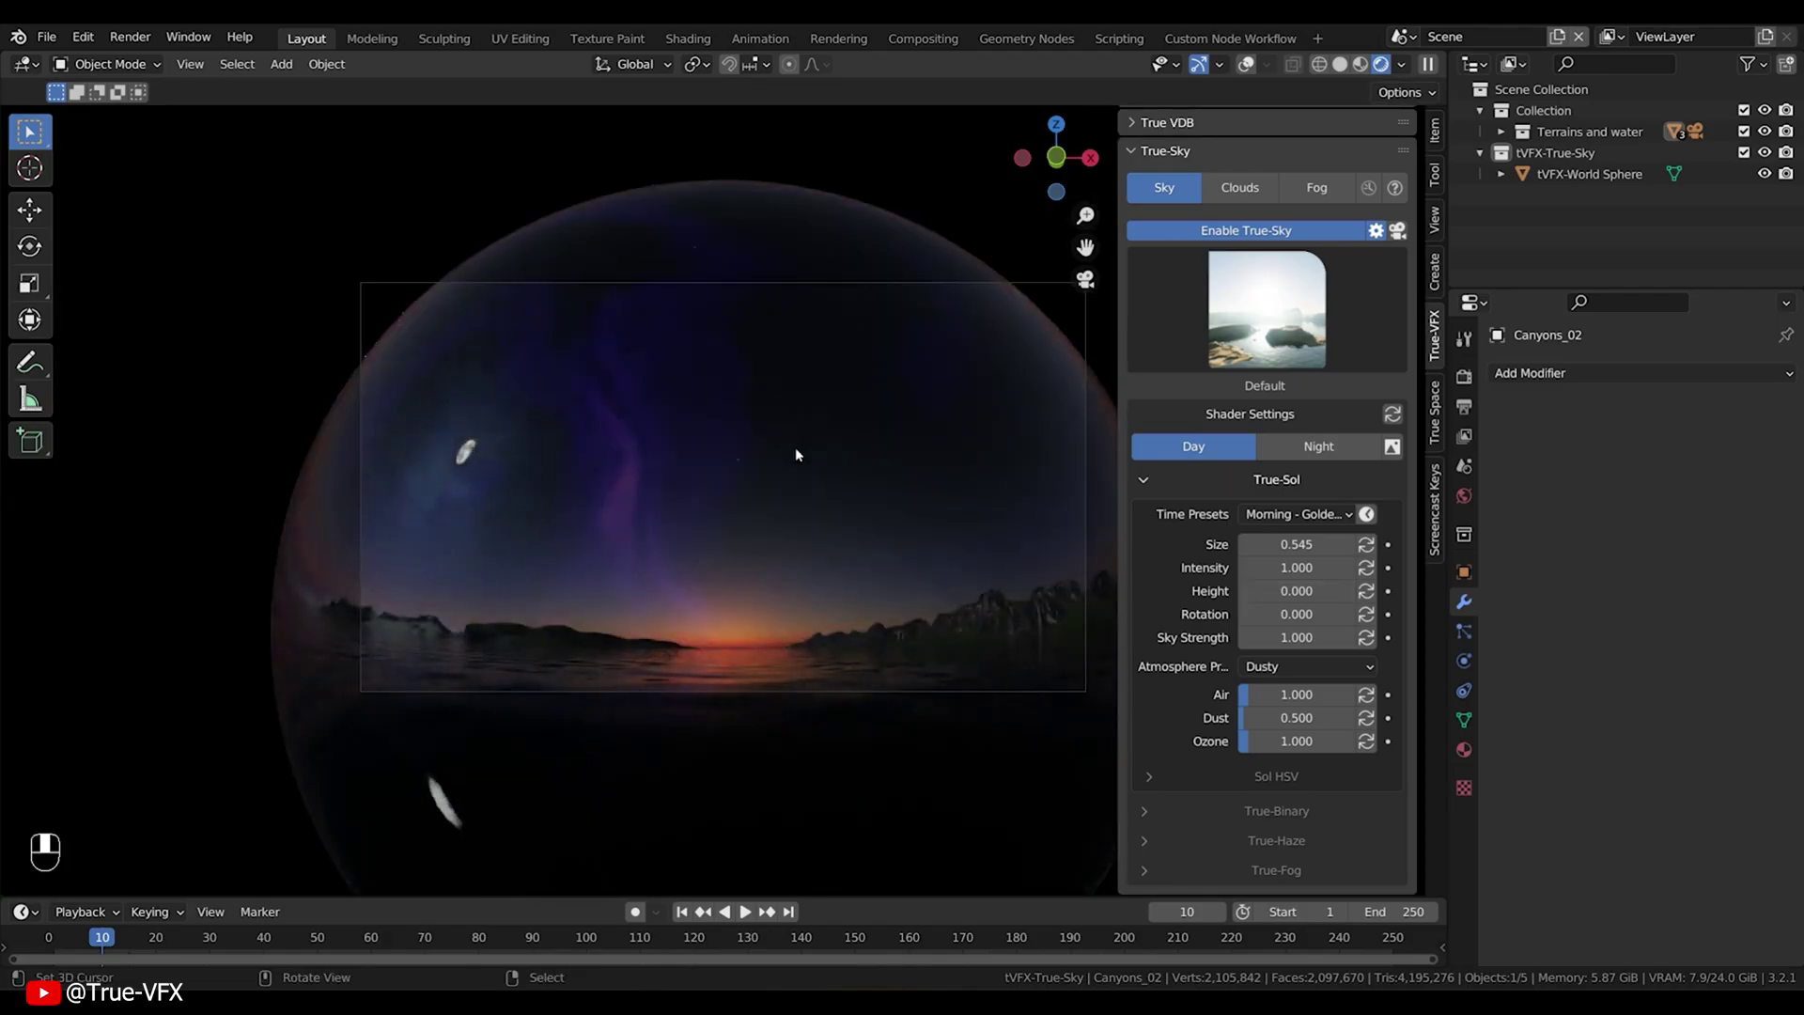
pyautogui.keyDown('shift'); pyautogui.moveTo(797, 455); pyautogui.dragTo(712, 436, button='middle'); pyautogui.keyUp('shift')
pyautogui.click(1466, 407)
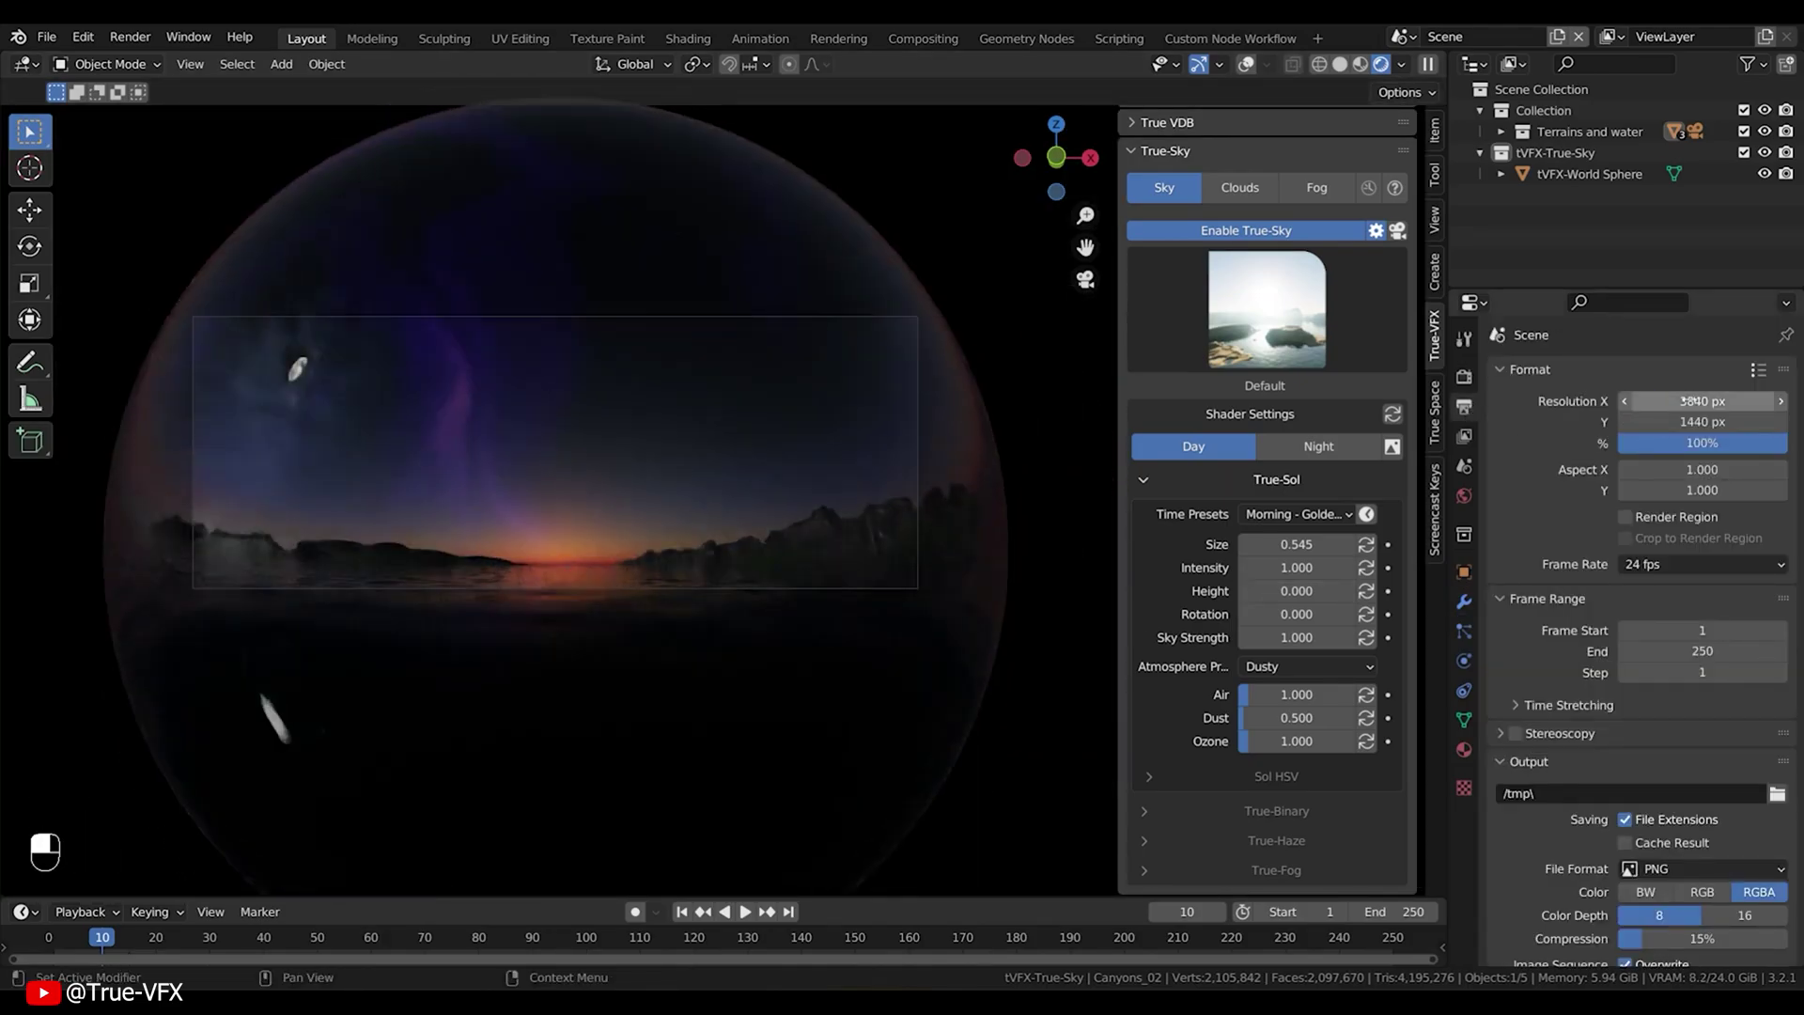
pyautogui.click(1369, 187)
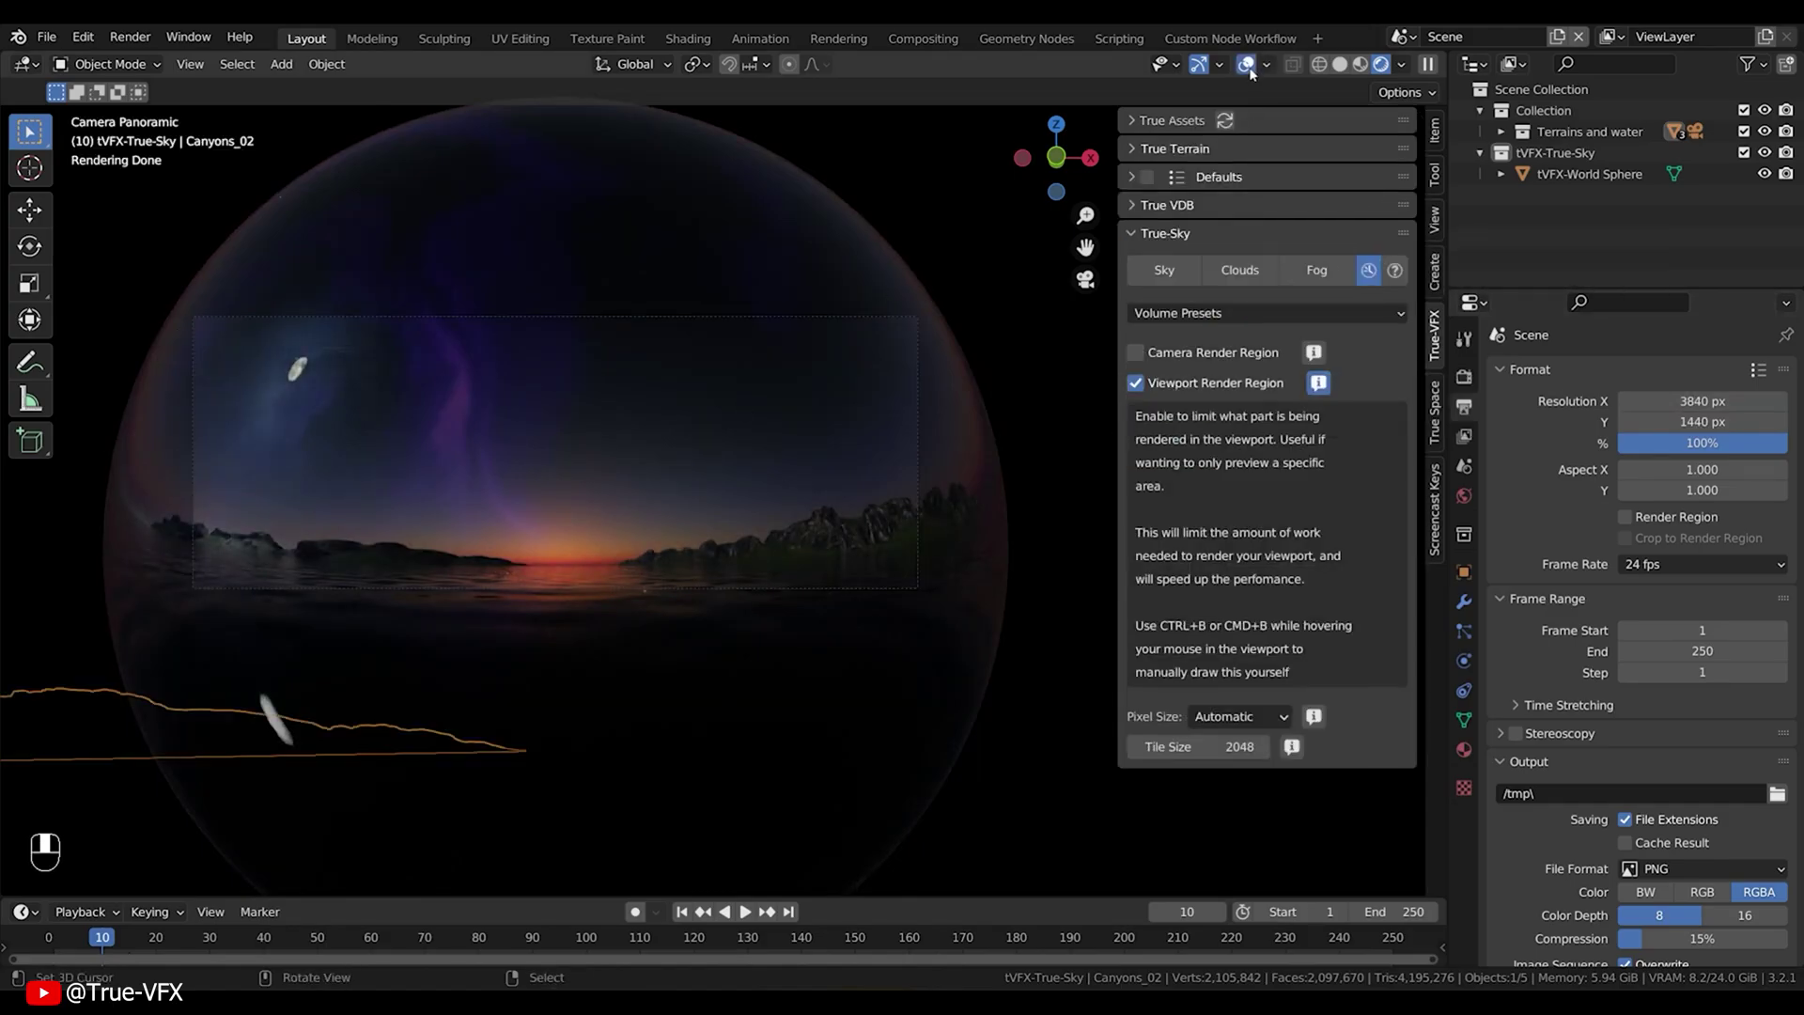
pyautogui.click(1137, 353)
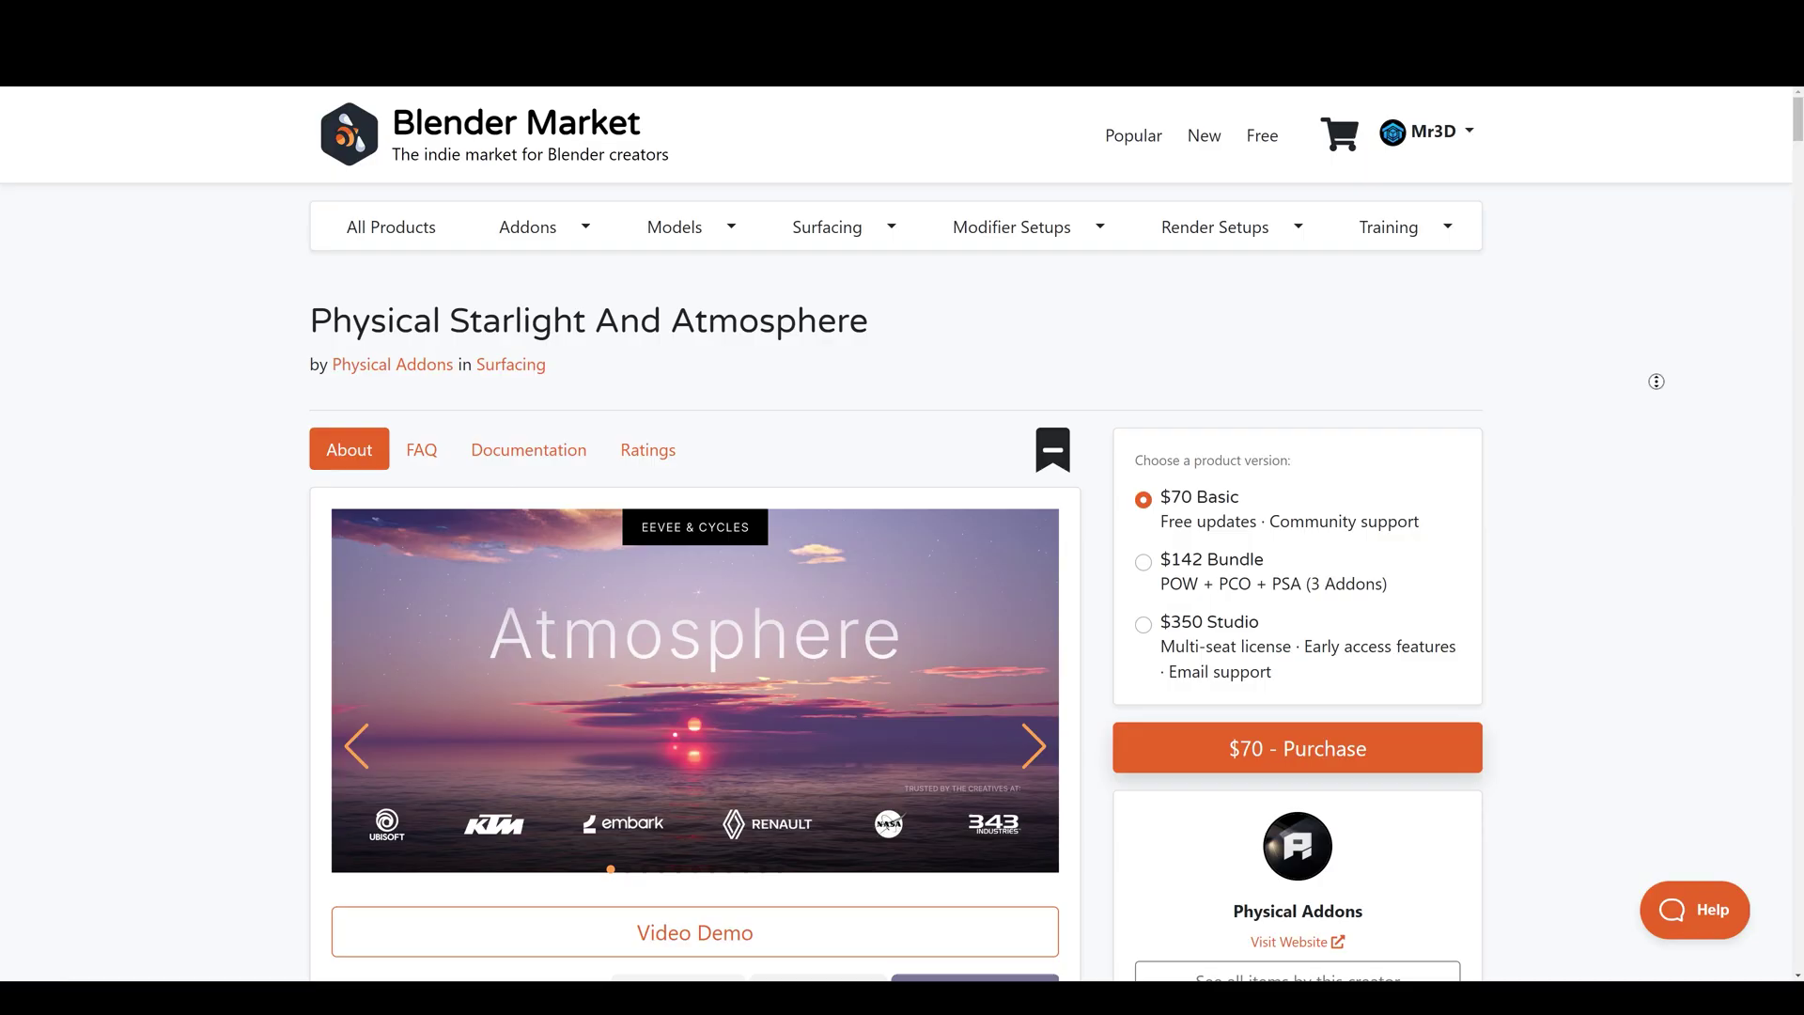
# Scroll the Physical Starlight And Atmosphere page, then view the Pure-Sky Pro and True-Sky pages.
pyautogui.scroll(-2, 1656, 477)
pyautogui.scroll(-12, 1657, 477)
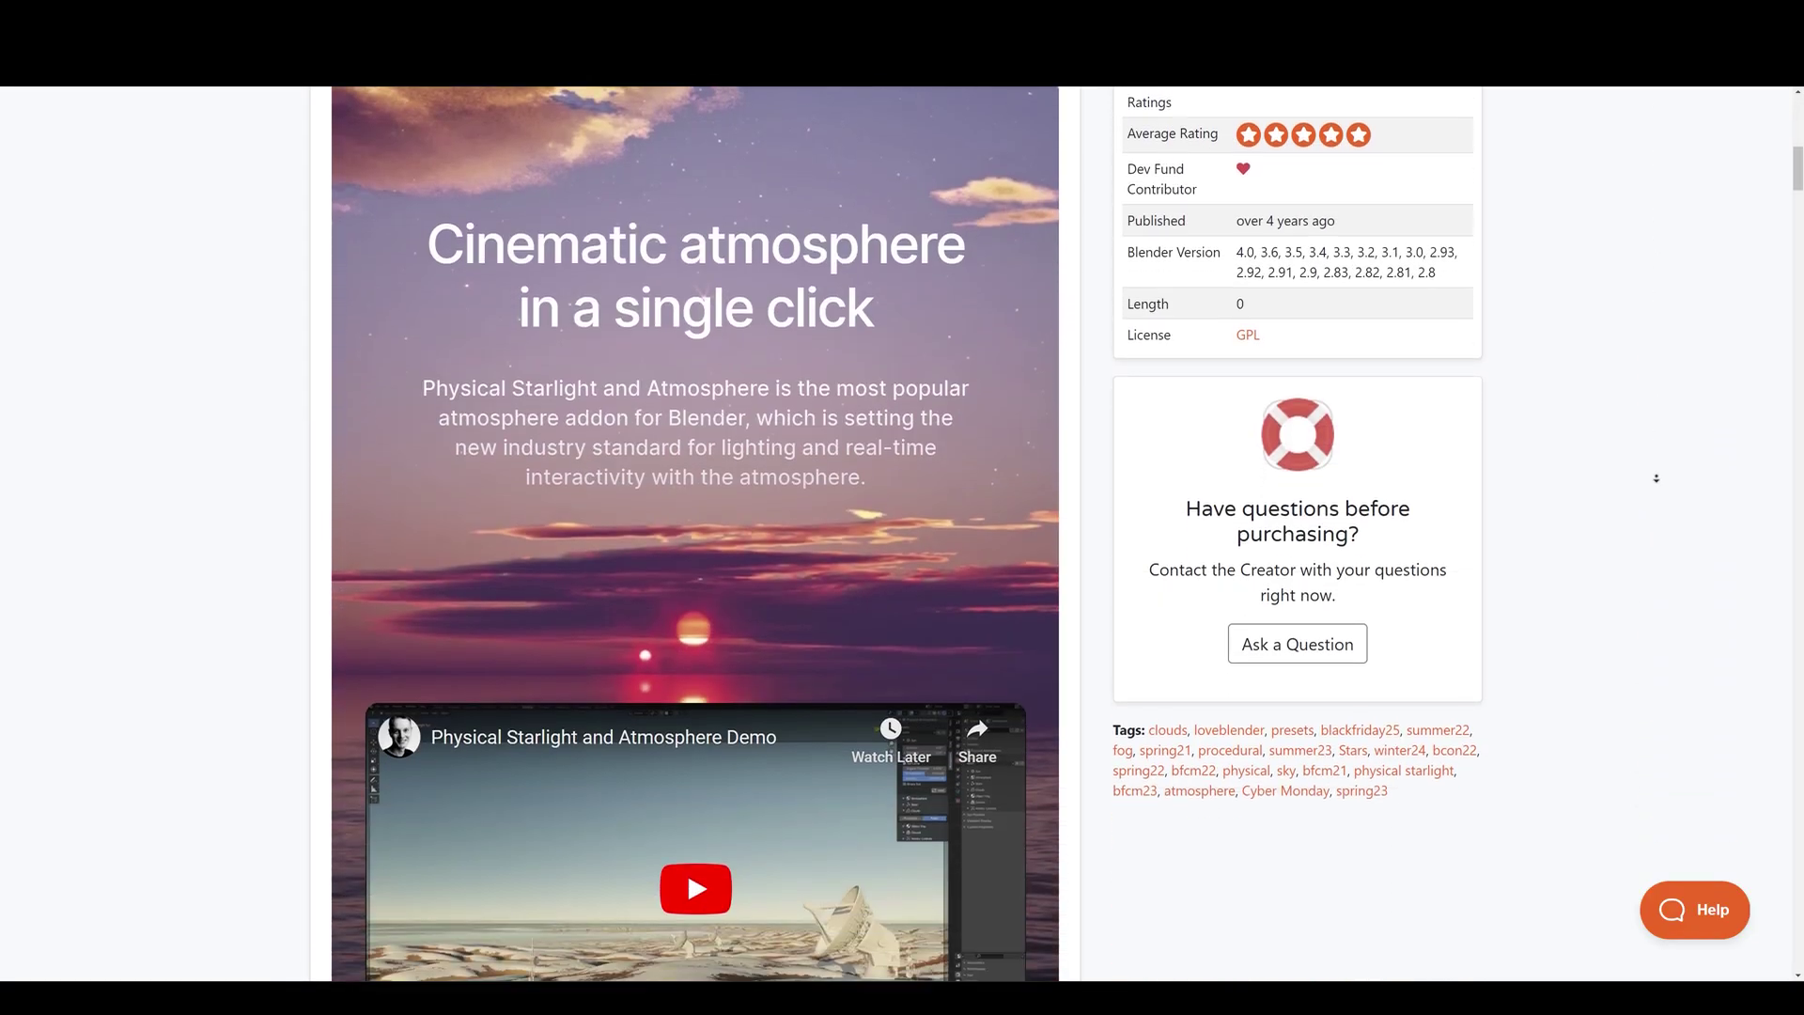
pyautogui.scroll(-13, 1657, 478)
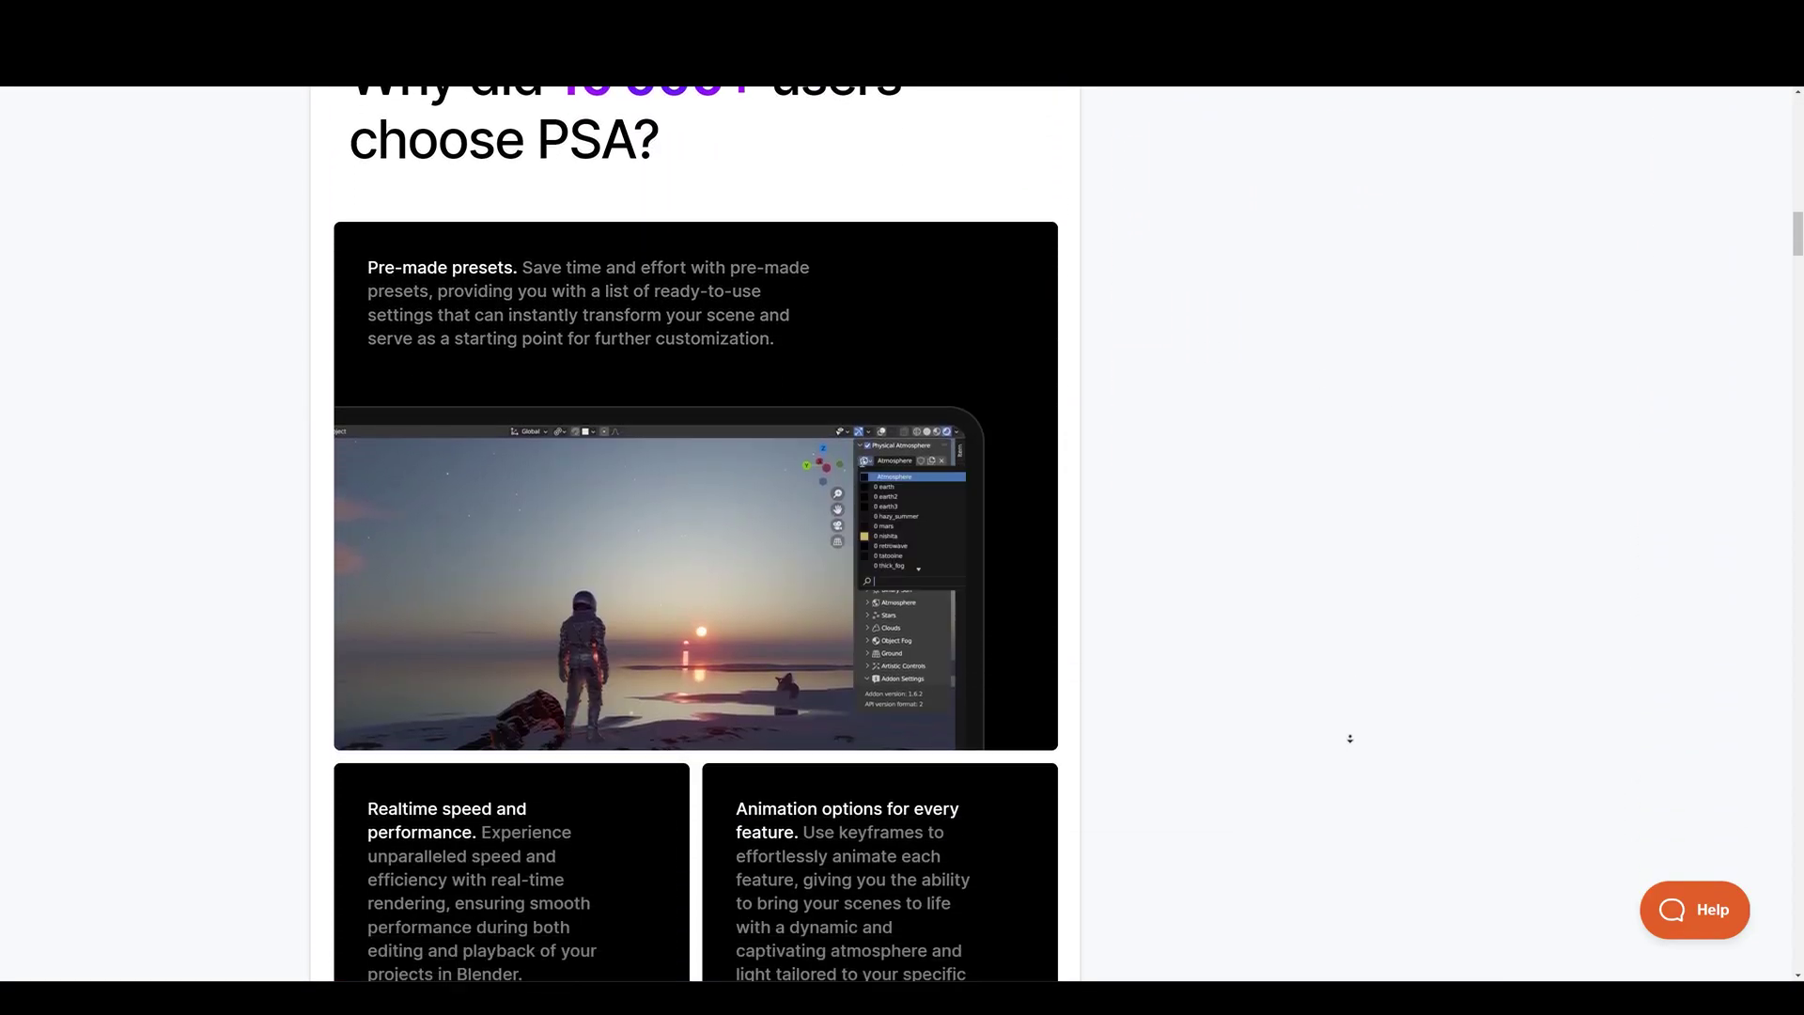
pyautogui.scroll(-7, 1355, 720)
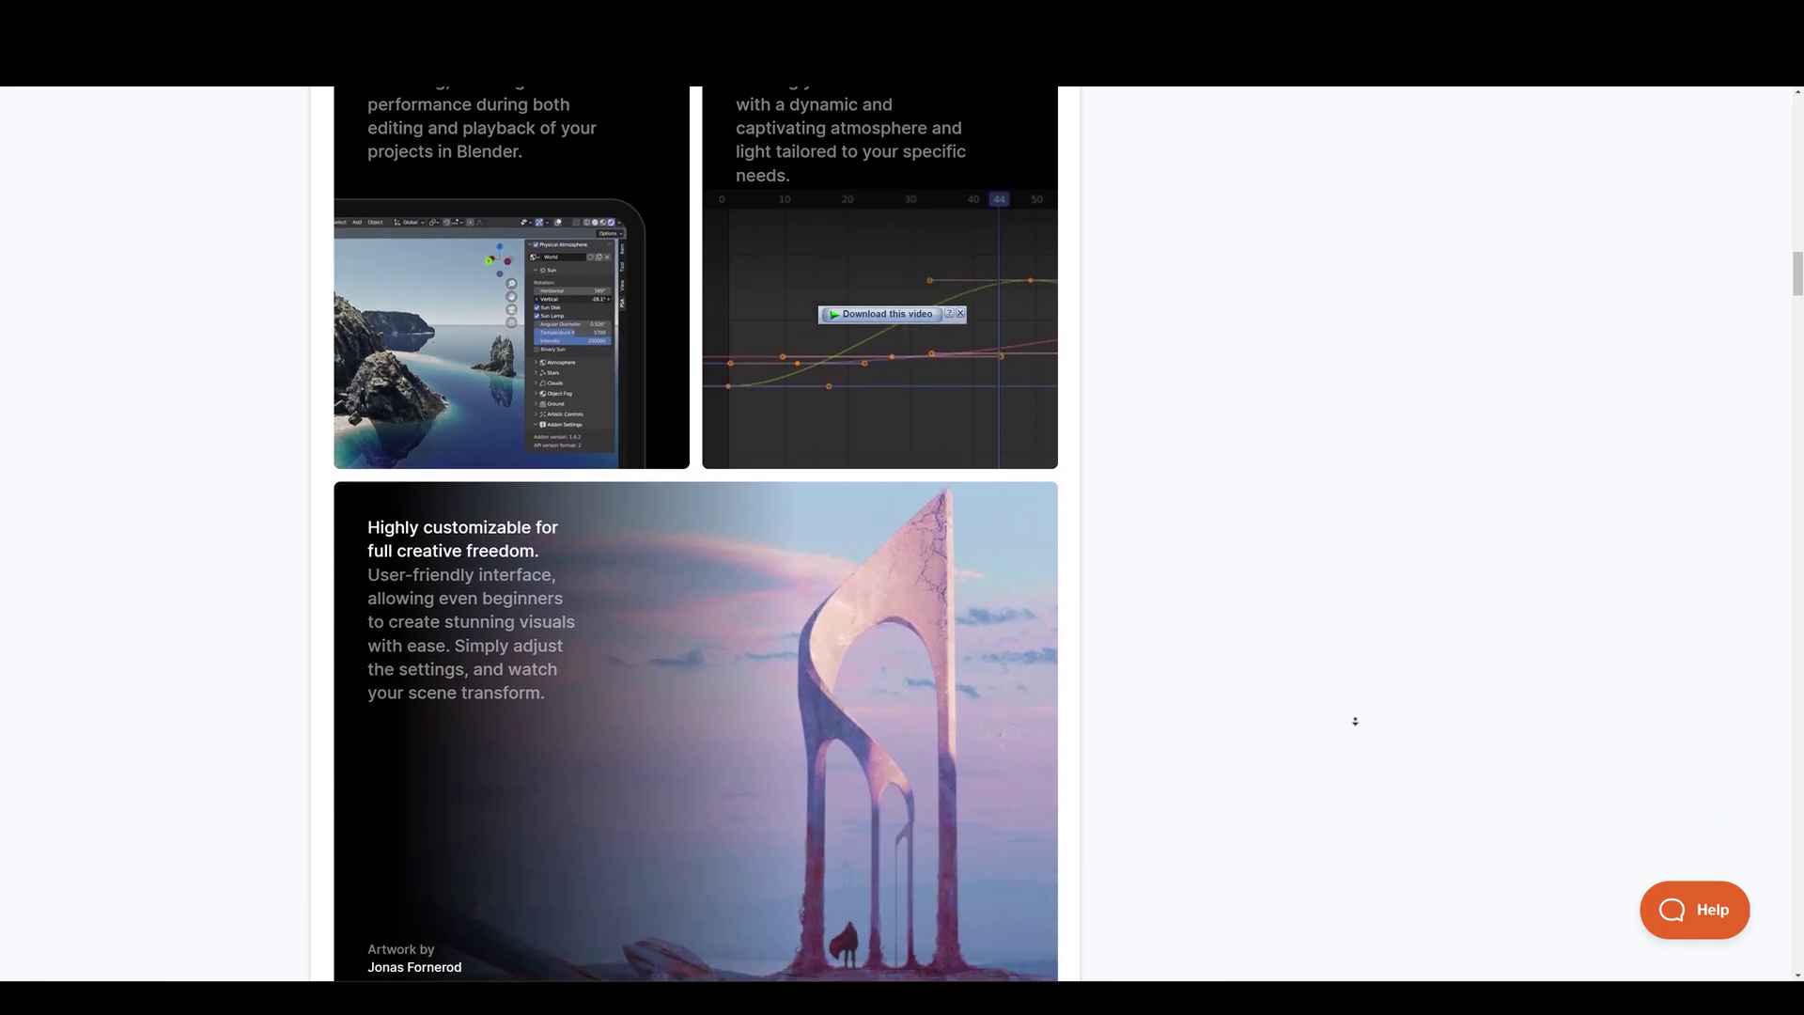
pyautogui.moveTo(311, 320); pyautogui.dragTo(489, 329)
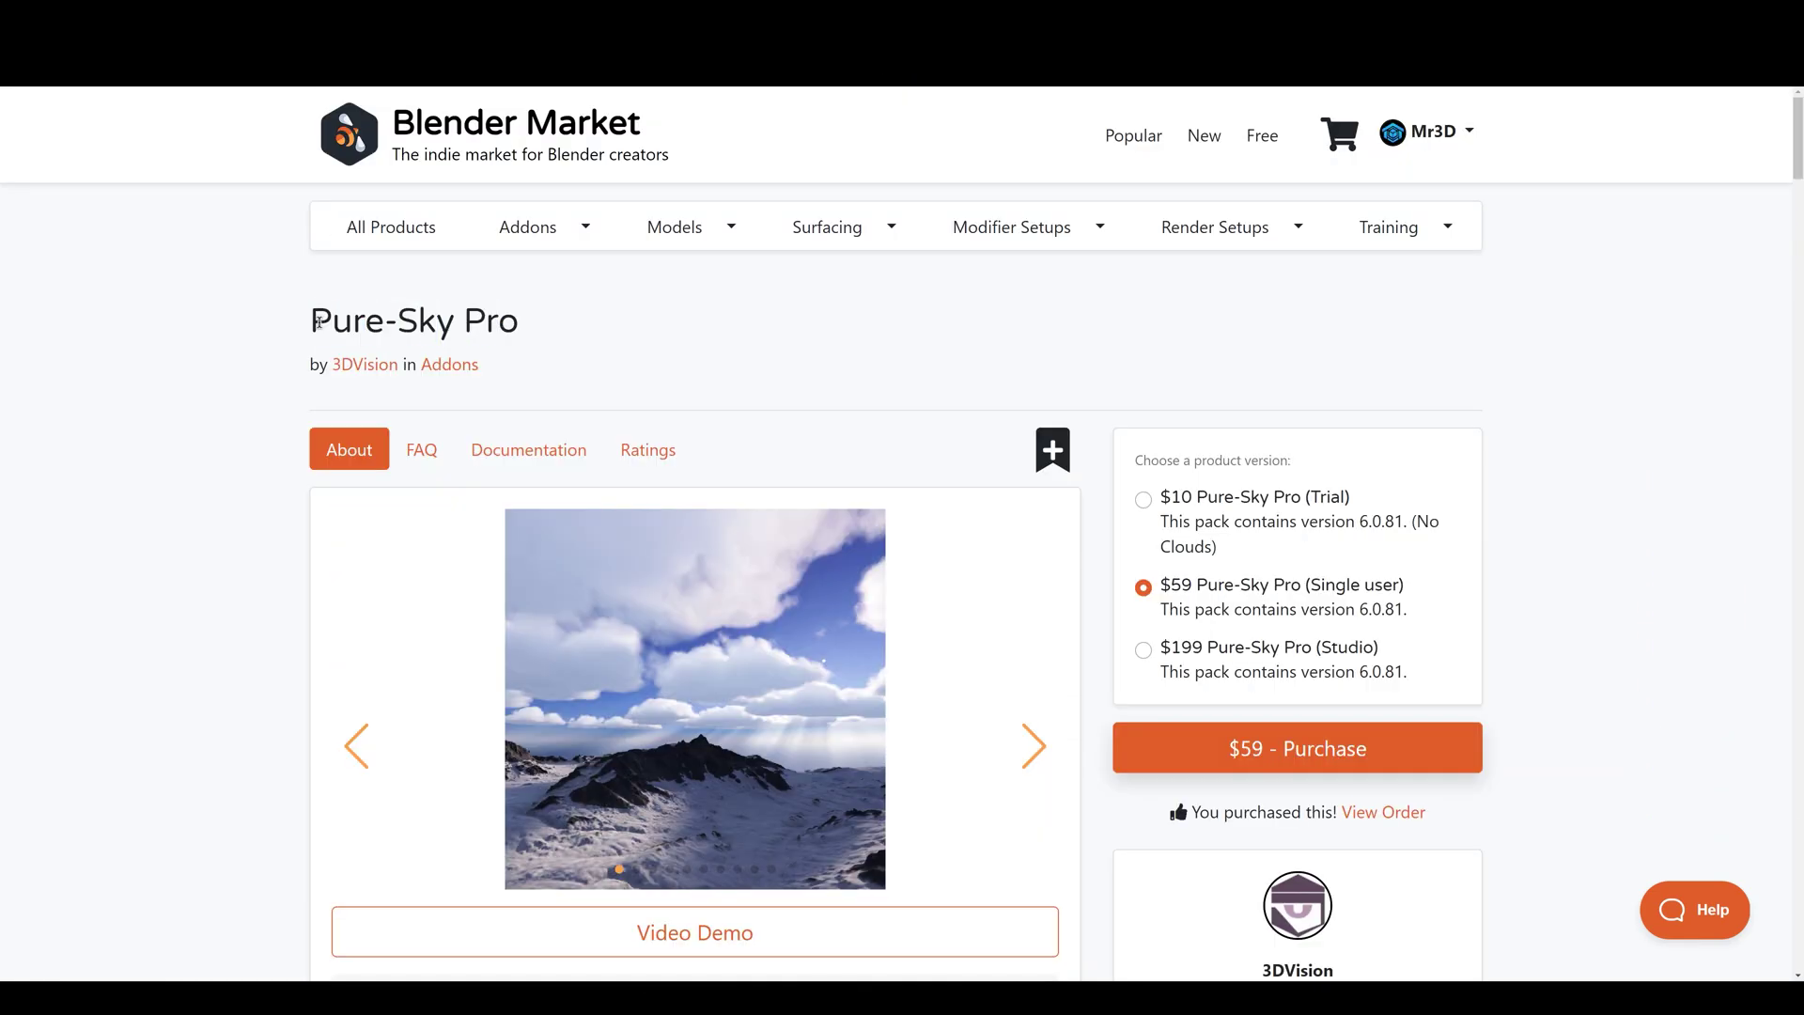
pyautogui.moveTo(311, 320); pyautogui.dragTo(349, 319)
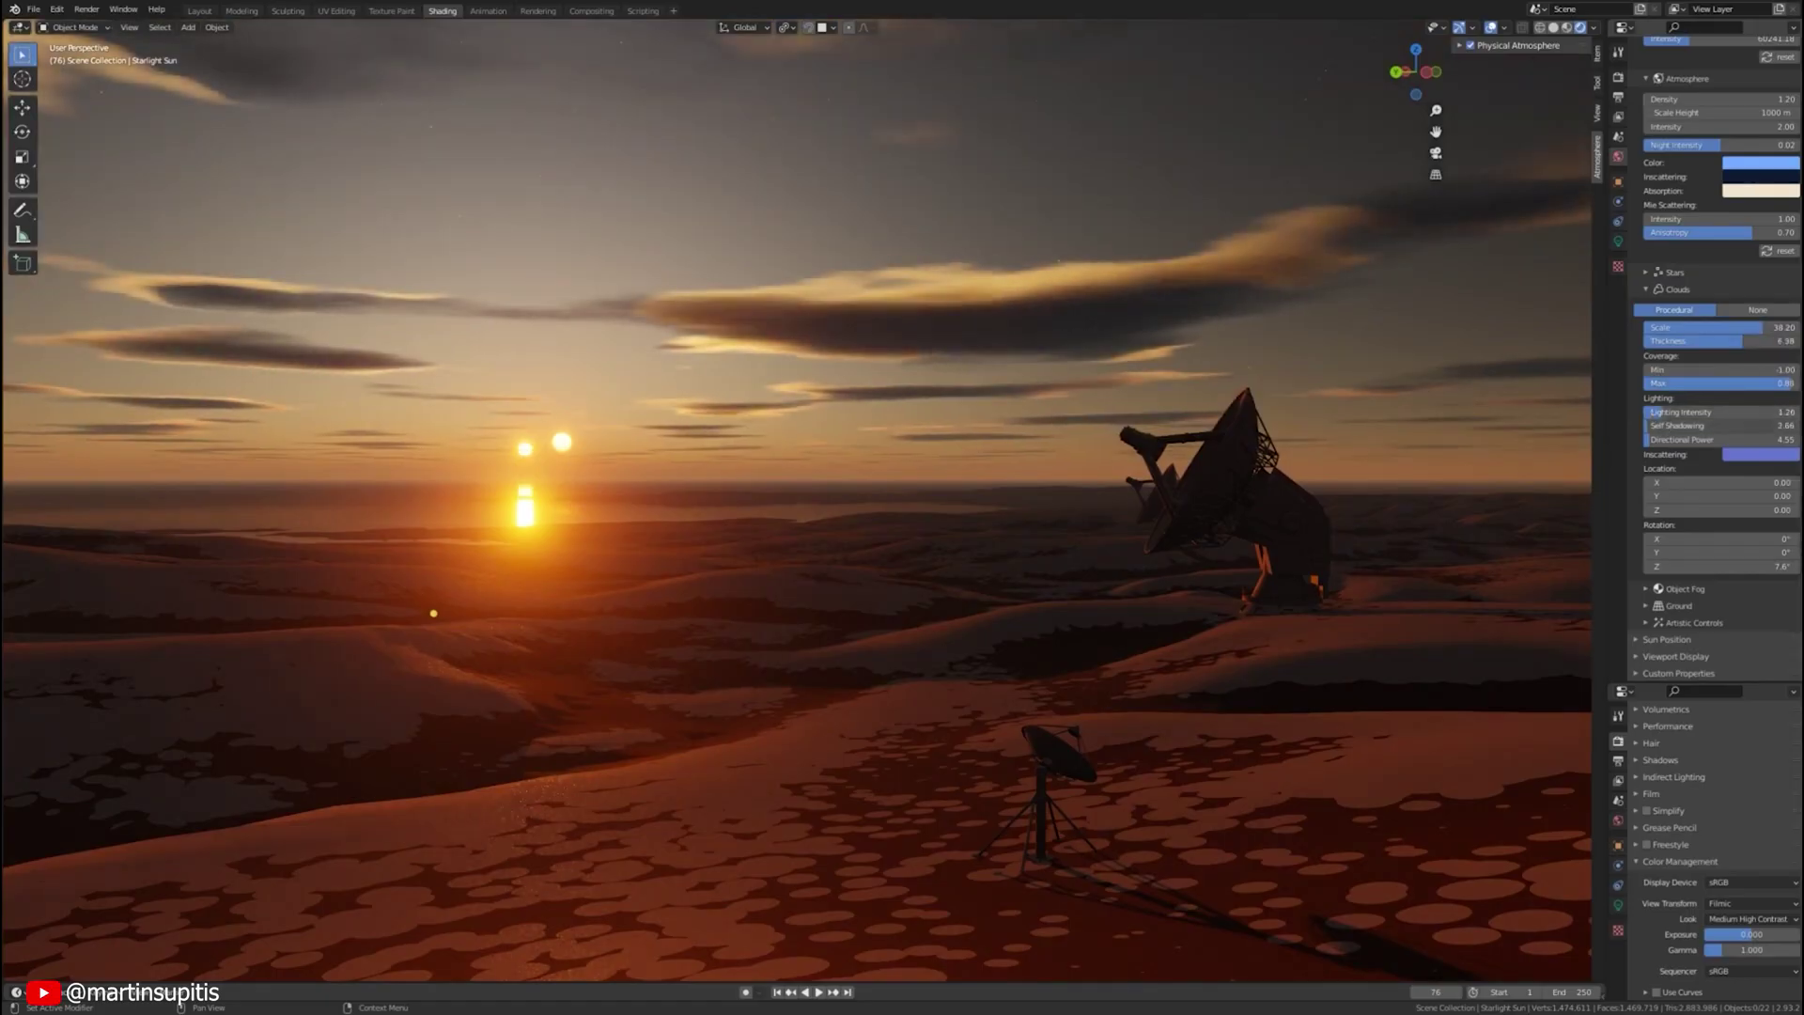
# Drag the cloud Self Shadowing value up to 3.21.
pyautogui.moveTo(1683, 425); pyautogui.dragTo(1652, 450)
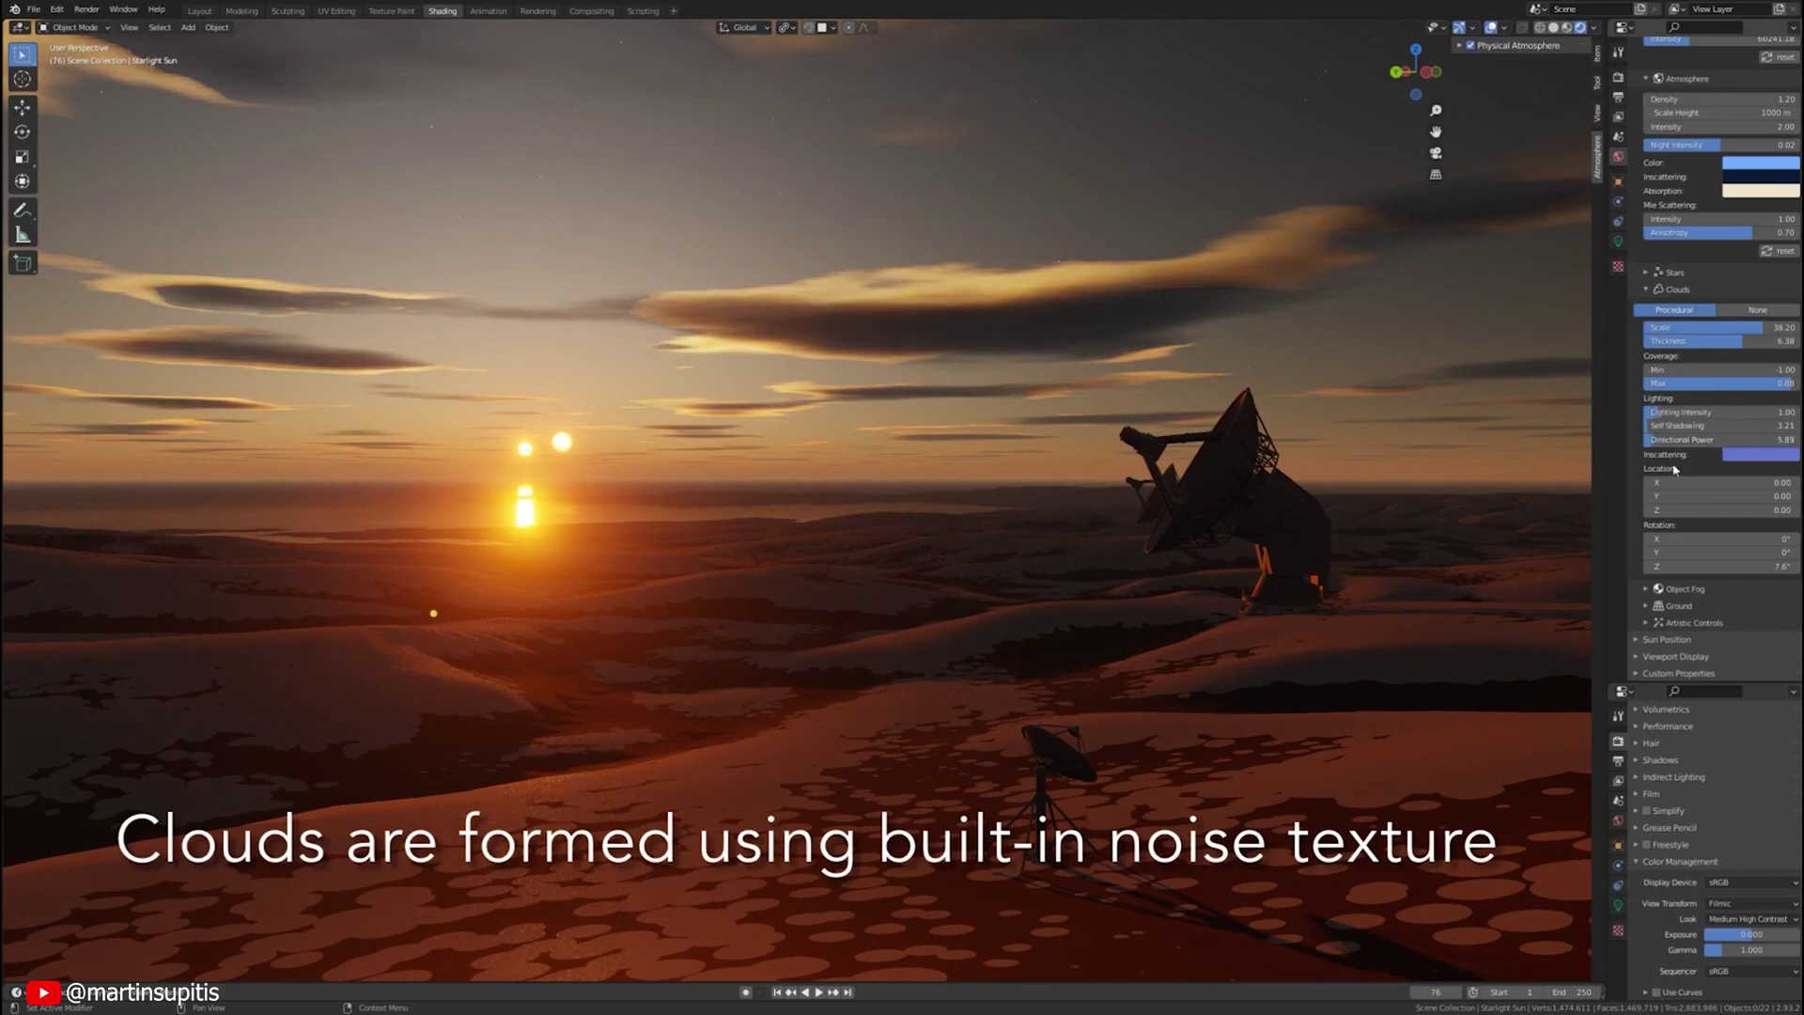